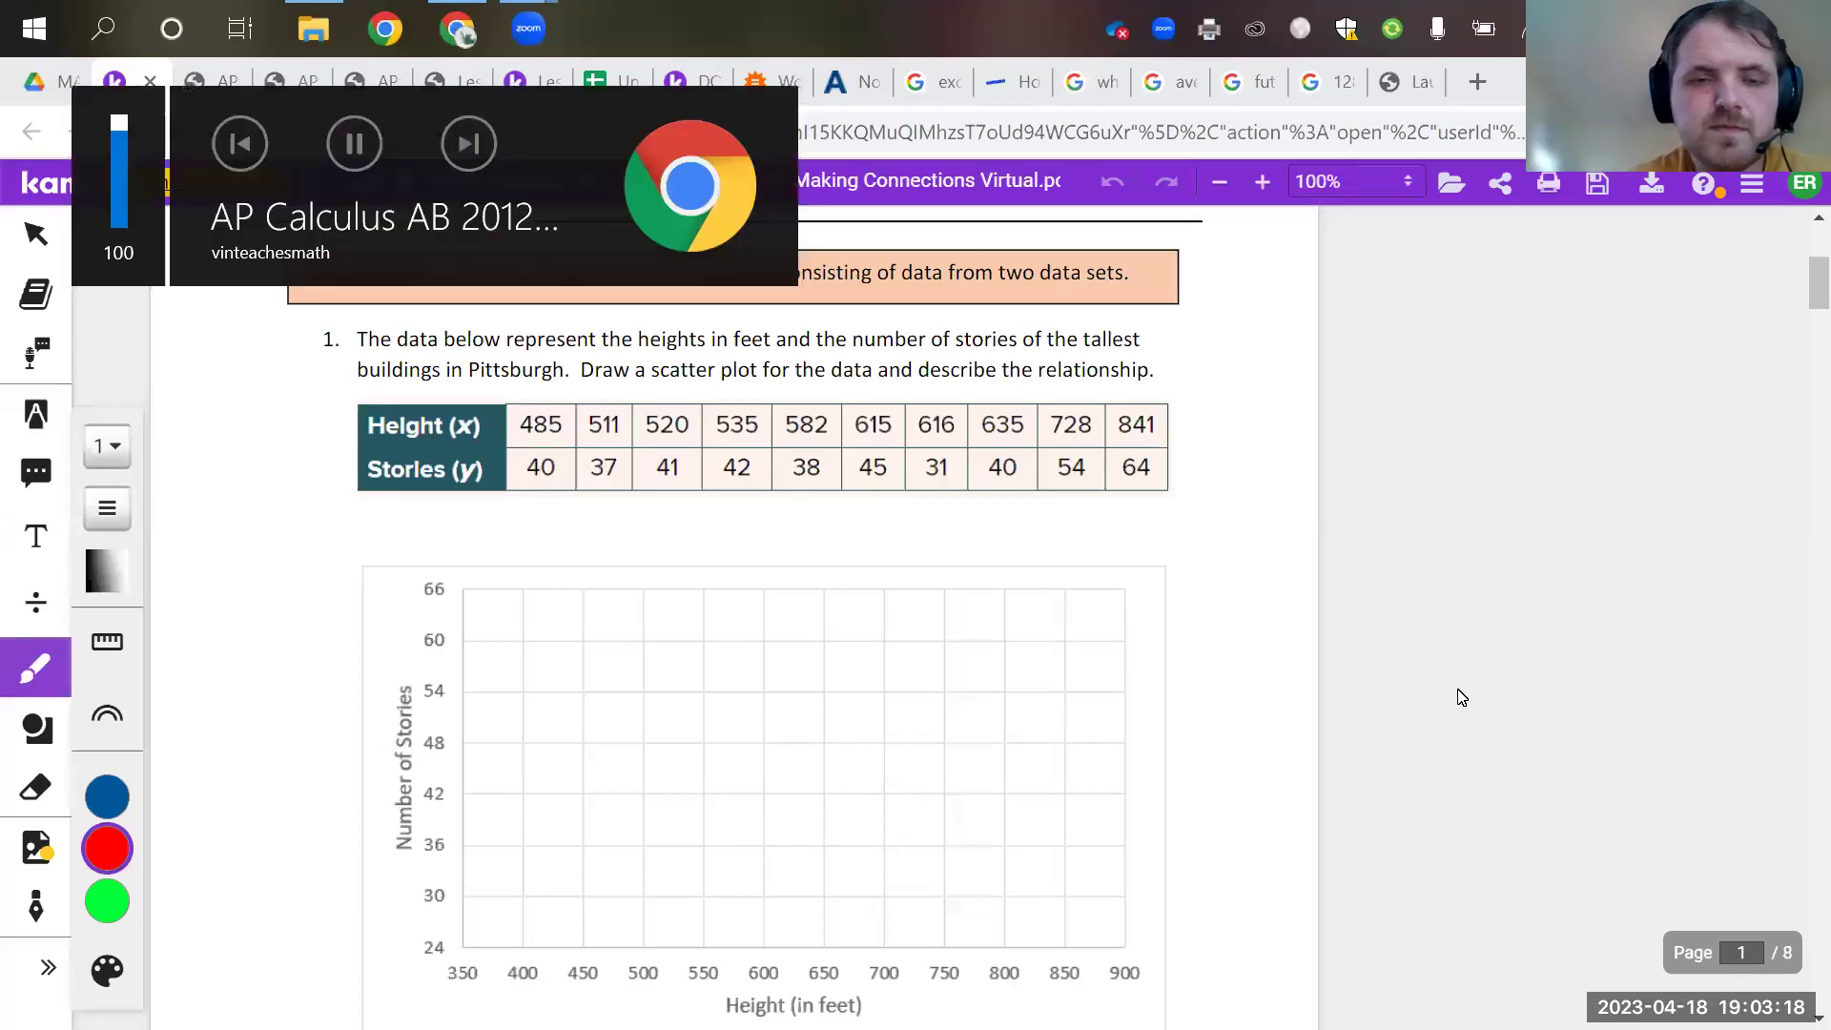
Step: Draw trial red strokes on the graph, then erase them with the stroke eraser
scroll(1461, 697, down, 1)
mouse_move(464, 681)
mouse_down()
mouse_move(540, 744)
mouse_move(558, 887)
mouse_up()
mouse_move(541, 698)
mouse_down()
mouse_move(537, 580)
mouse_move(658, 761)
mouse_move(668, 889)
mouse_up()
drag(716, 791, 1143, 528)
click(35, 788)
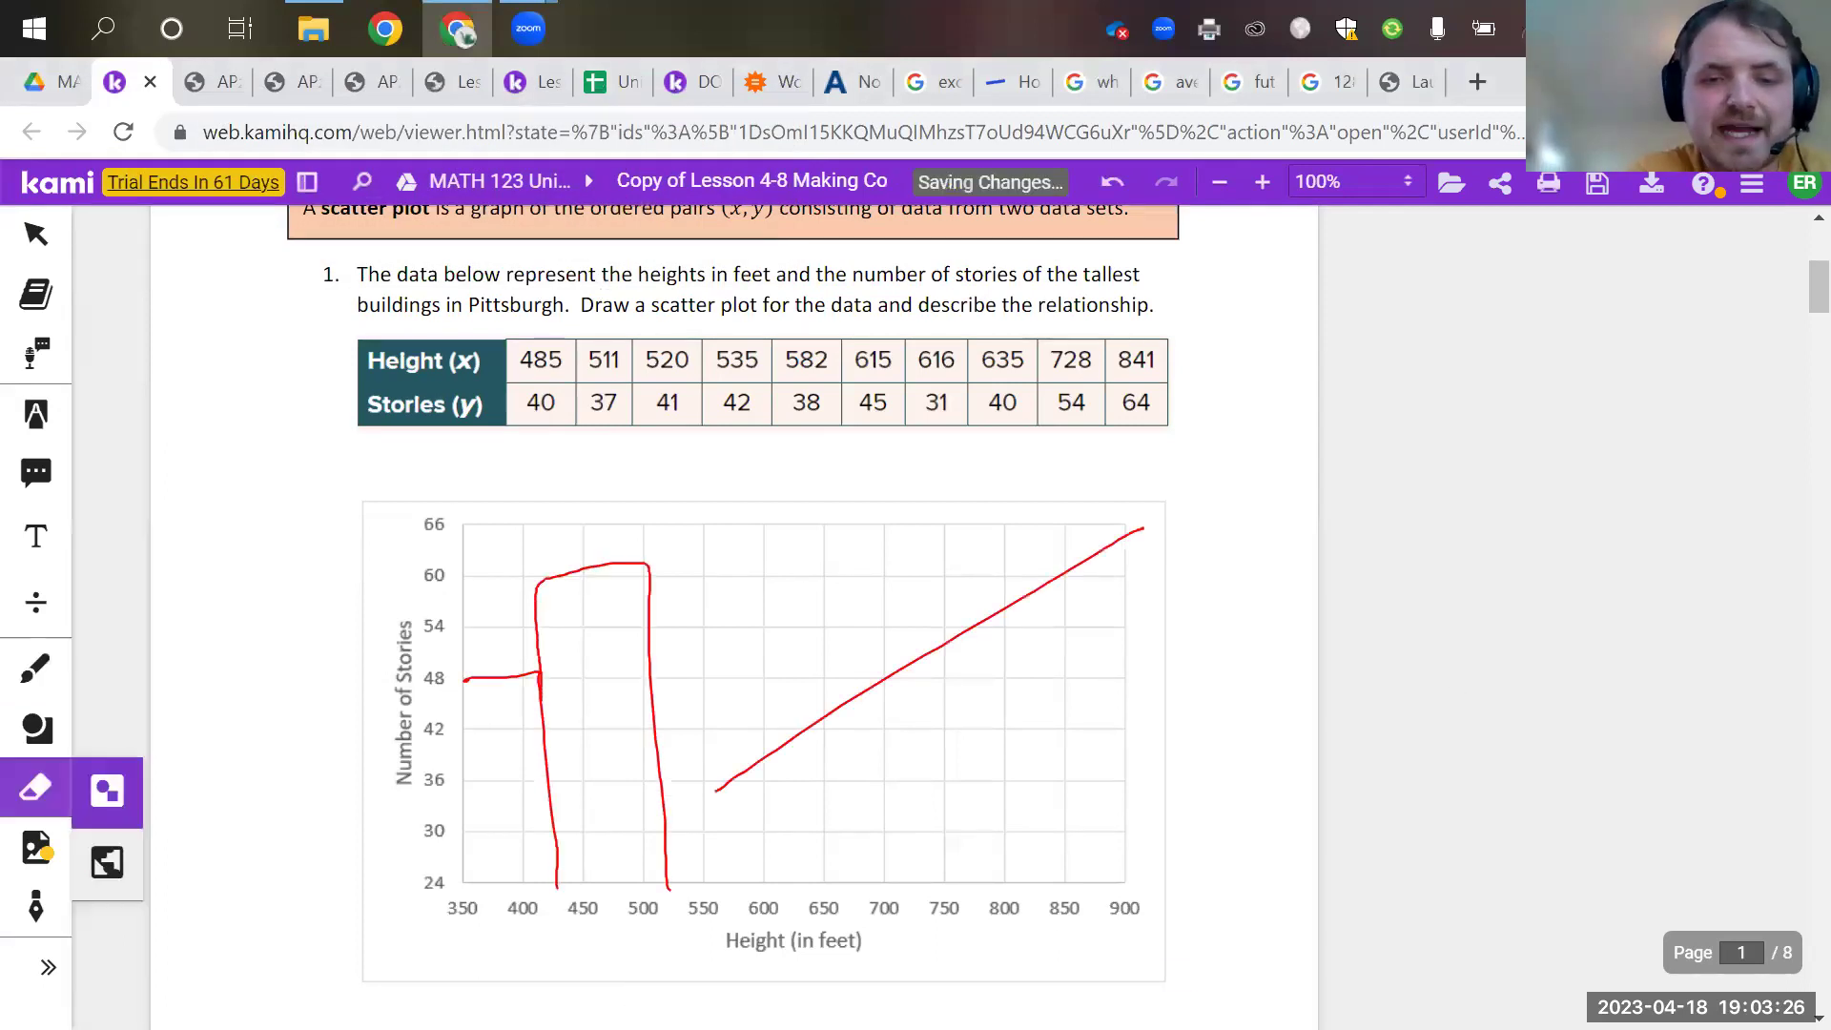
click(501, 676)
click(591, 567)
click(929, 658)
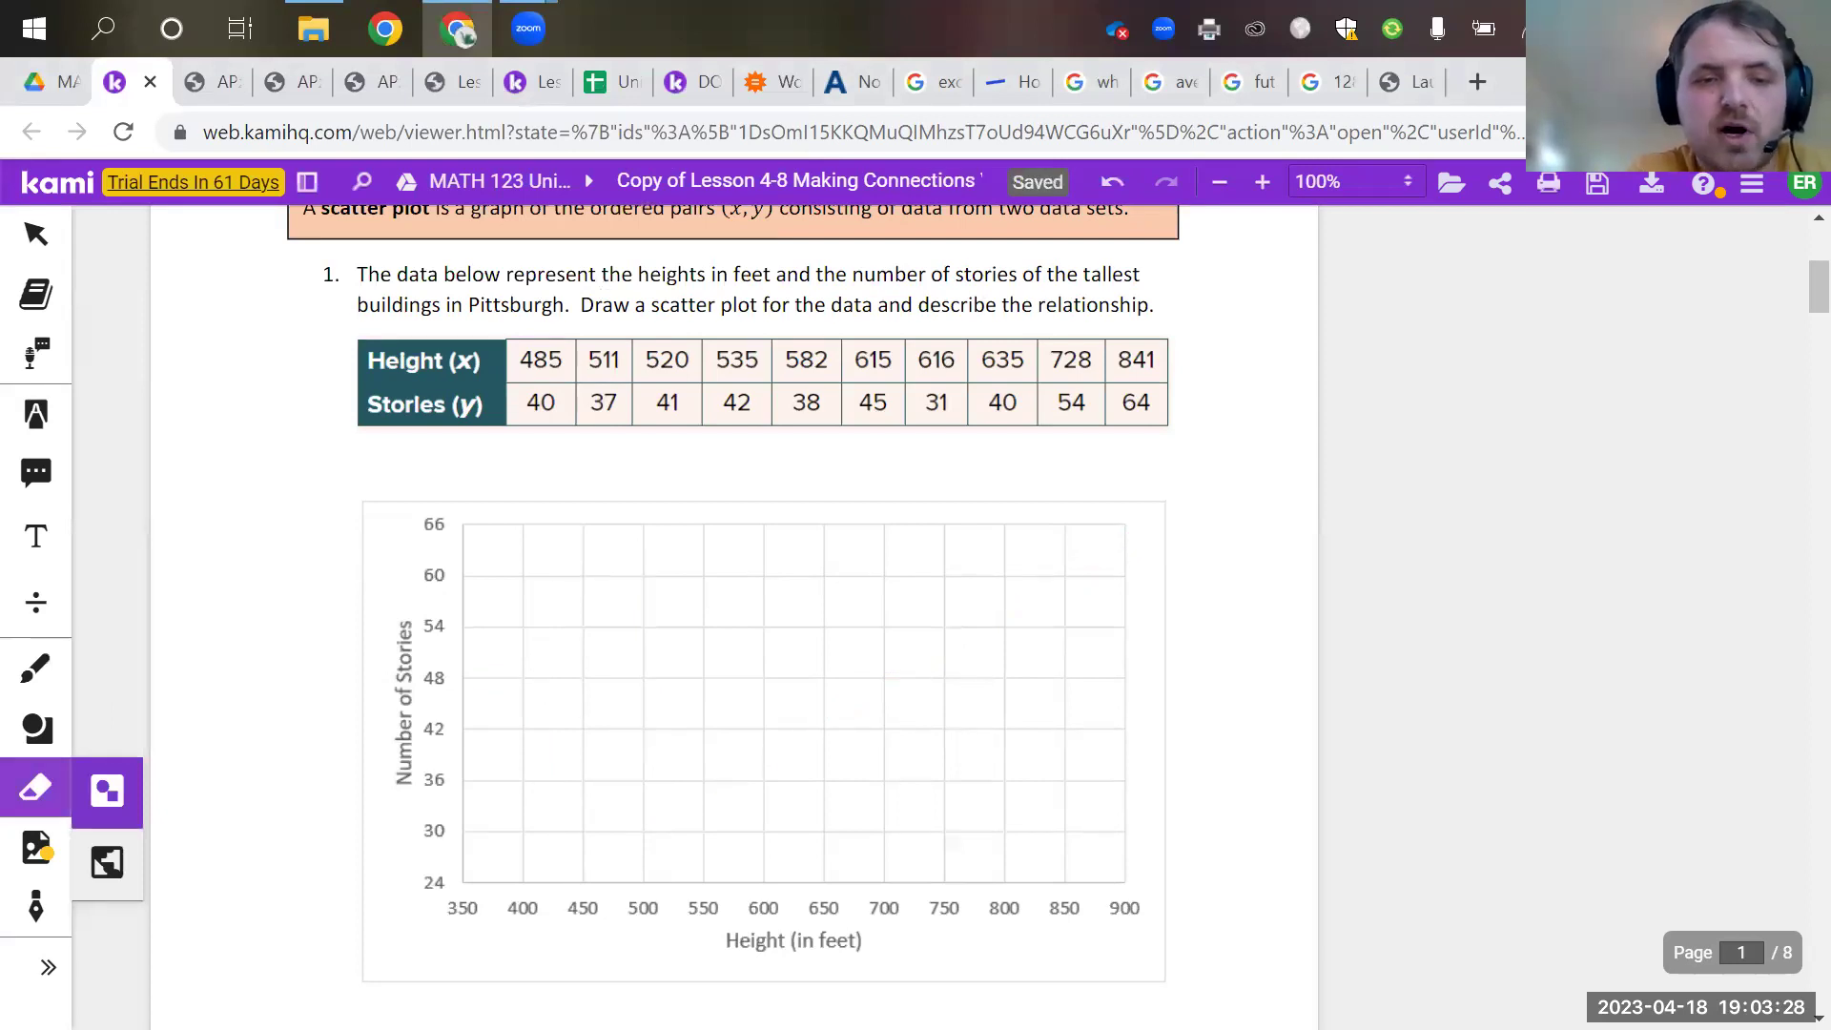
click(36, 668)
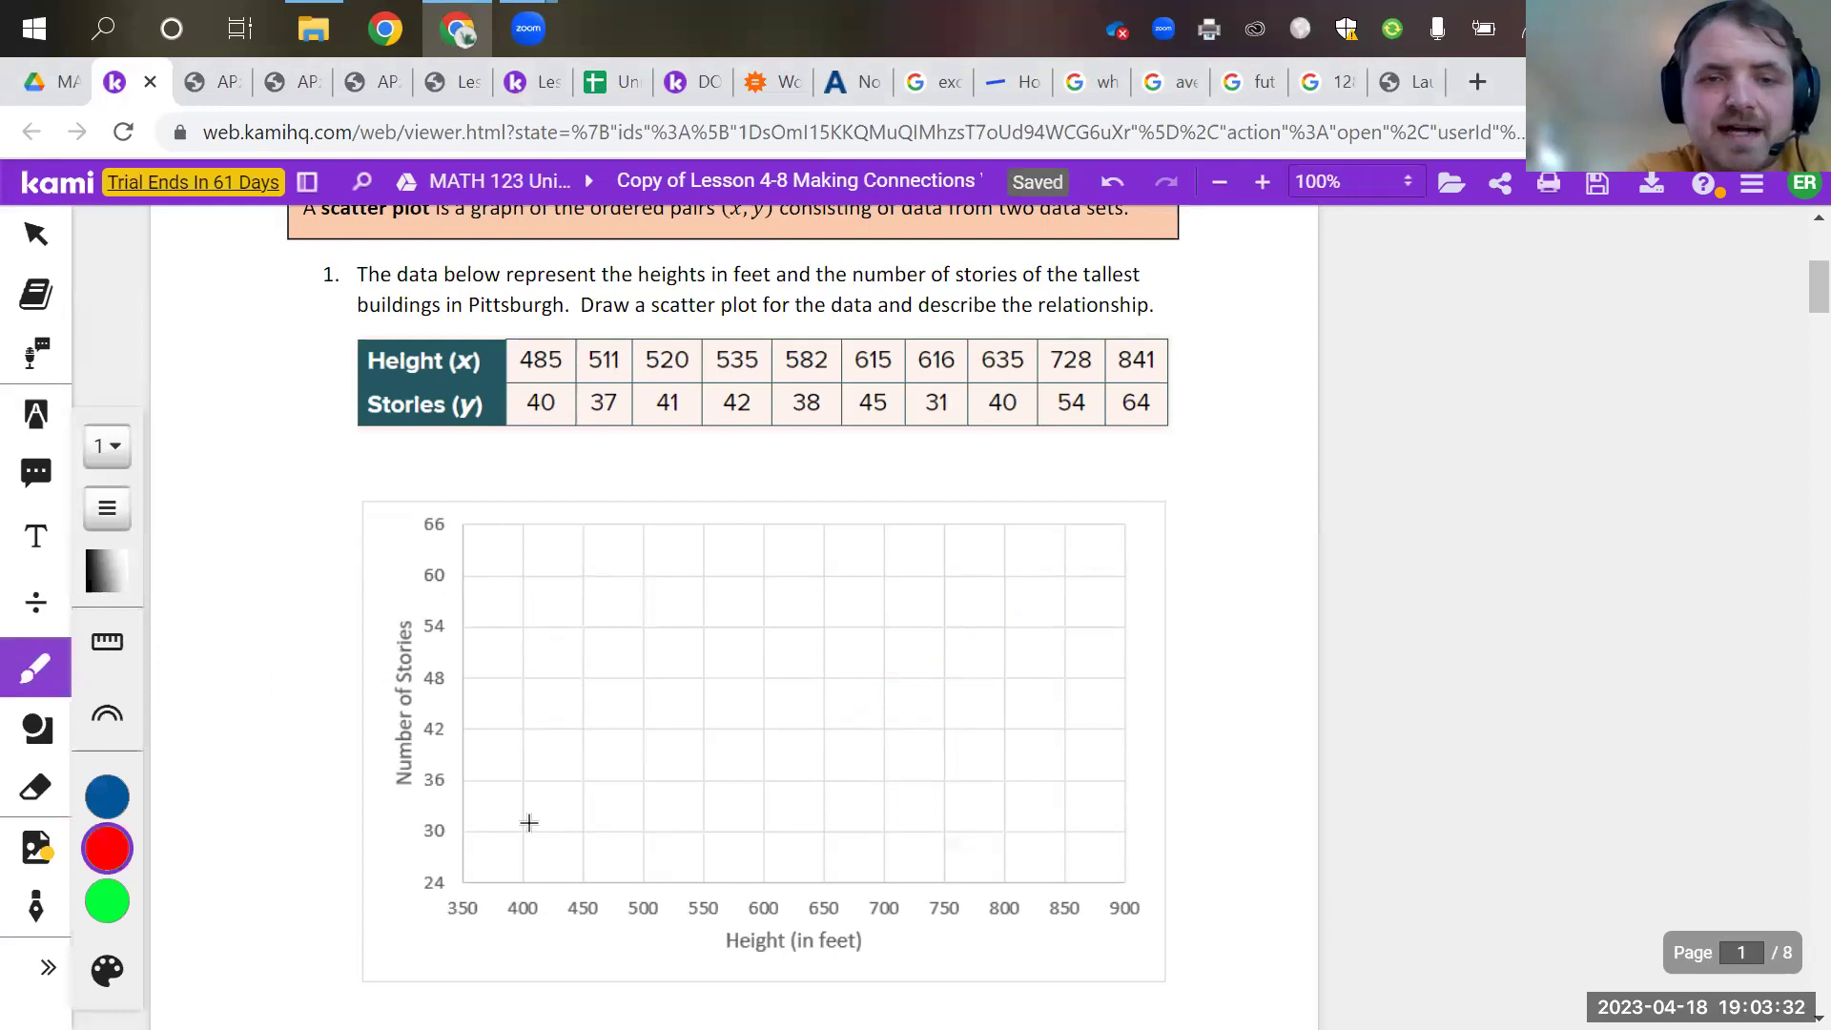
Step: Circle the Height row of the data table, then undo that ellipse
mouse_move(362, 380)
mouse_down()
mouse_move(1115, 370)
mouse_move(1132, 342)
mouse_move(386, 329)
mouse_move(341, 379)
mouse_up()
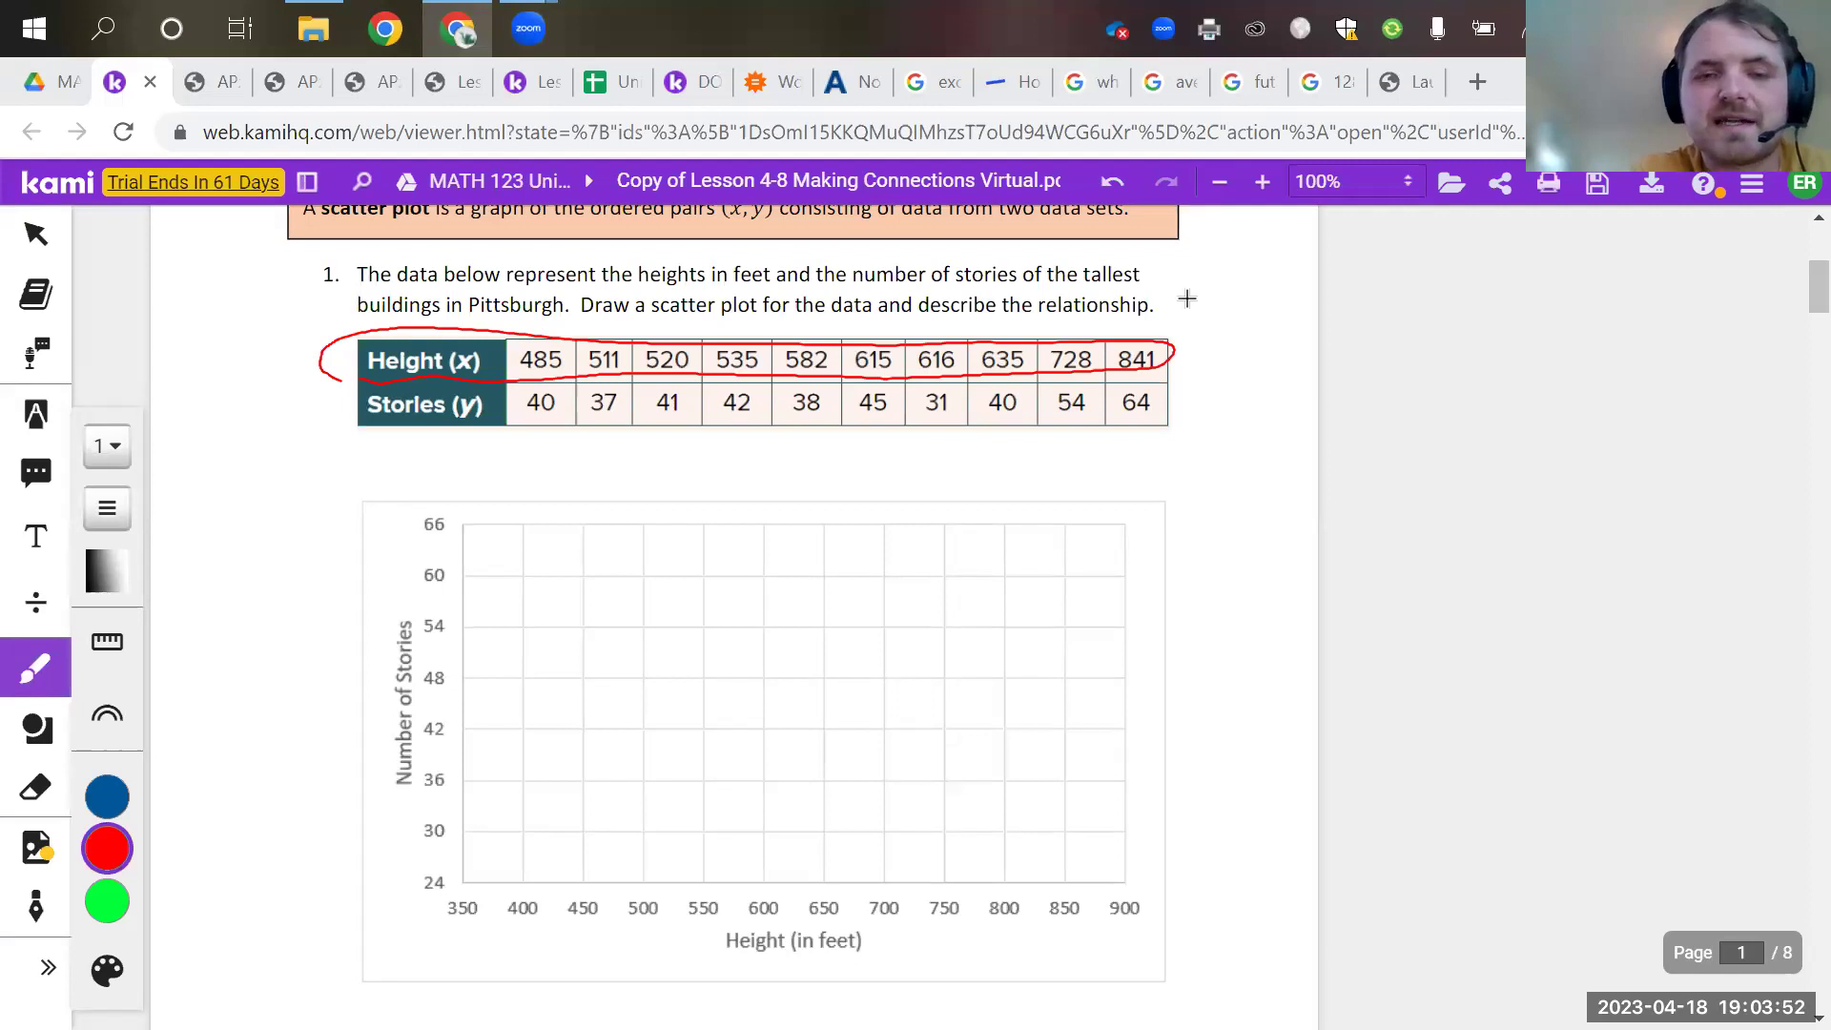
key(e)
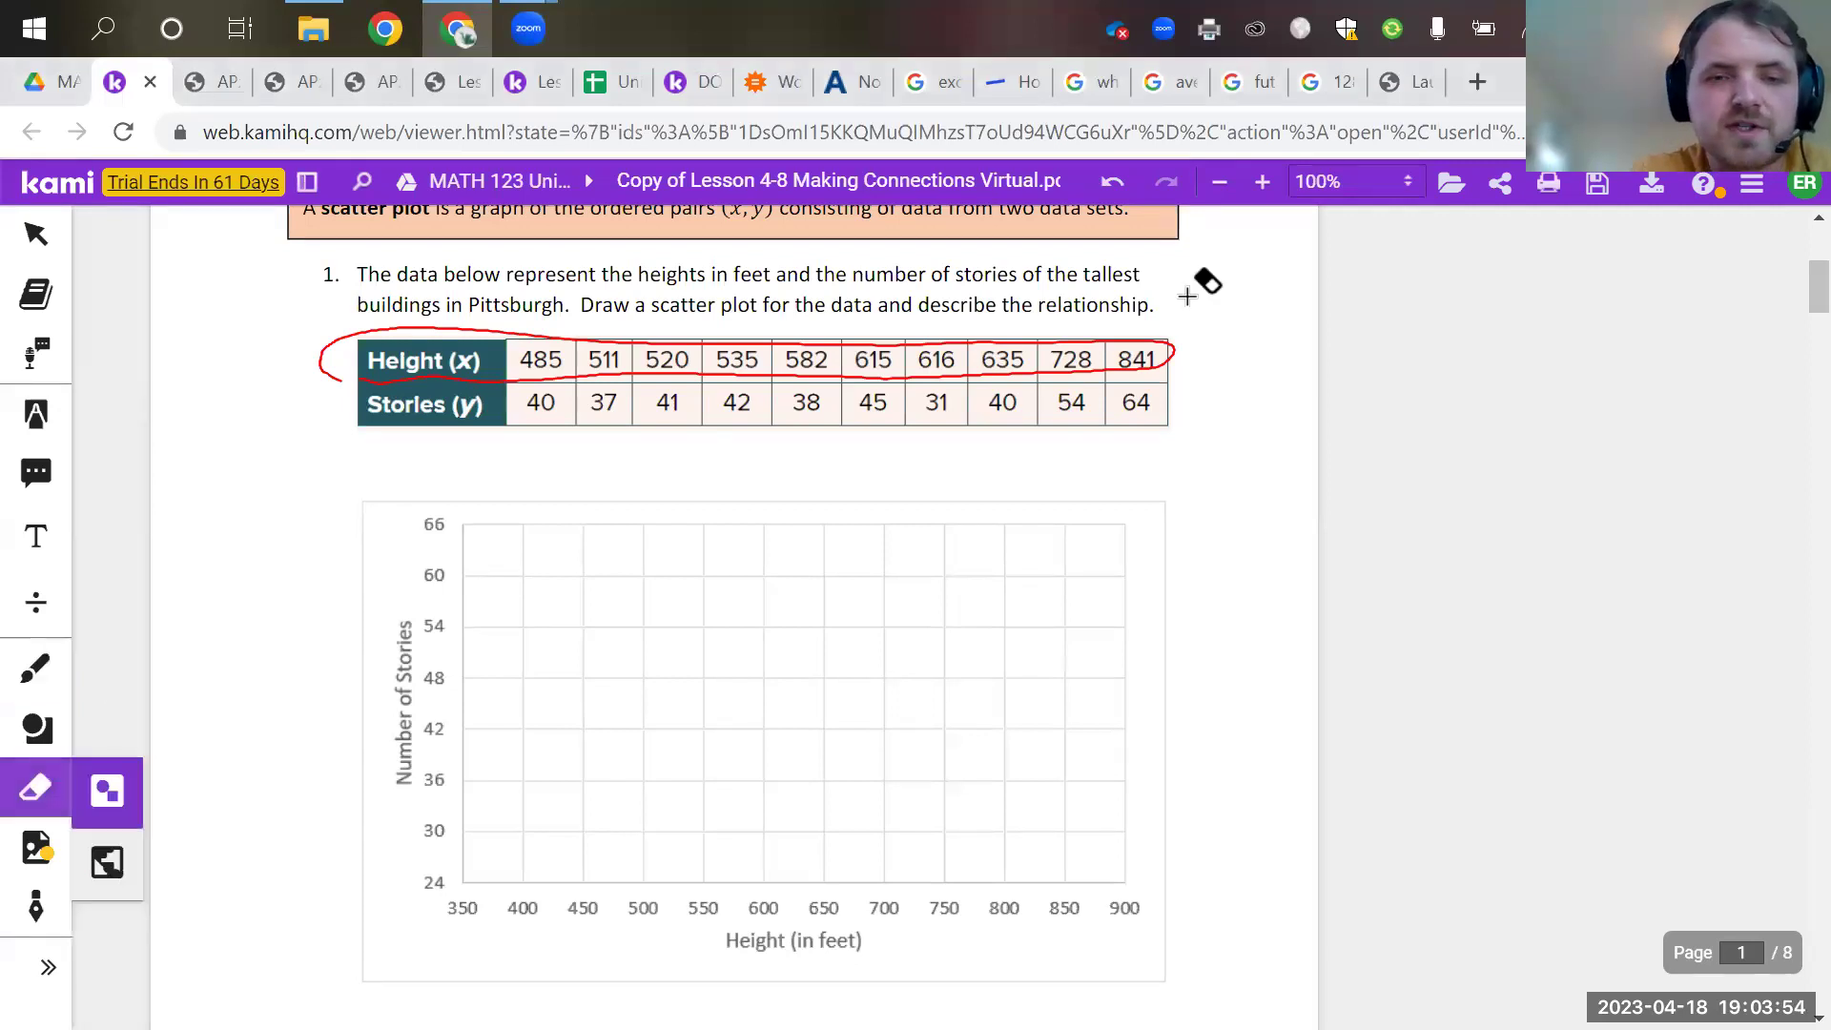
key(ctrl+z)
key(d)
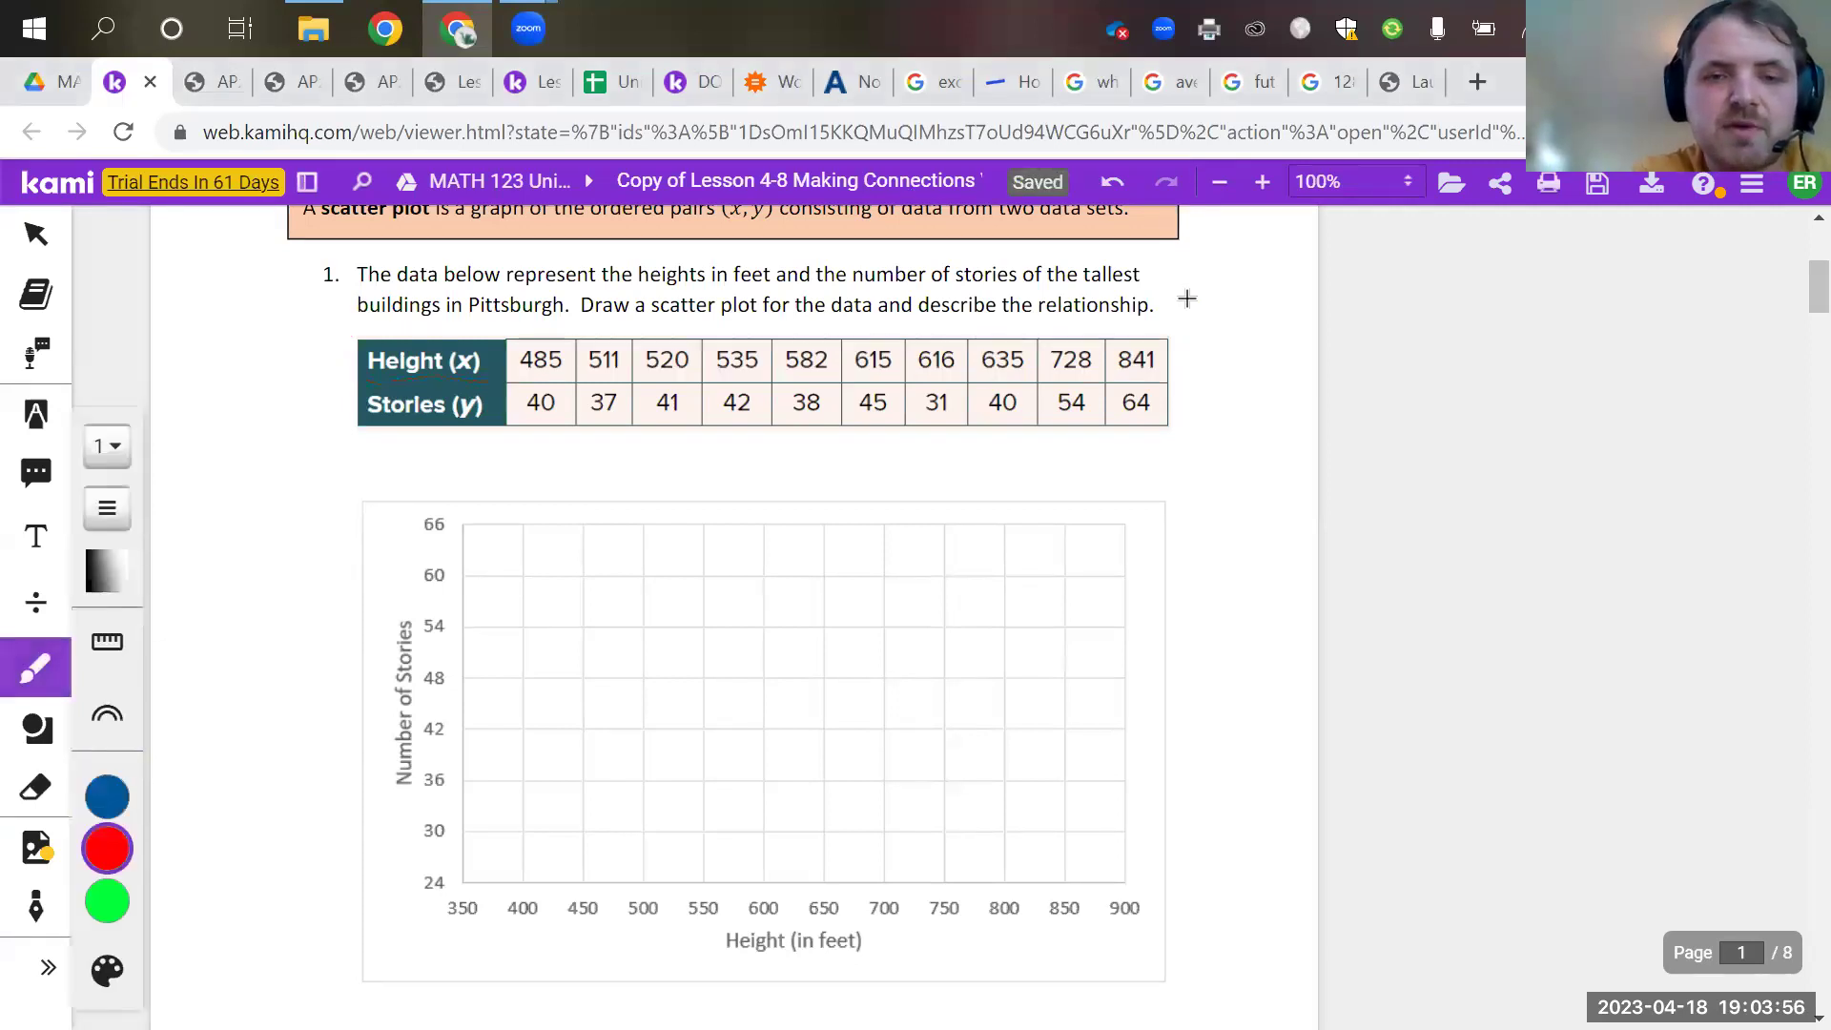
Step: Handwrite (485,40) in red below the table, undoing the stray circle around the 485 column
mouse_move(499, 446)
mouse_down()
mouse_move(510, 483)
mouse_move(538, 457)
mouse_move(564, 462)
mouse_move(578, 489)
mouse_move(618, 486)
mouse_up()
drag(631, 450, 637, 490)
drag(494, 439, 488, 494)
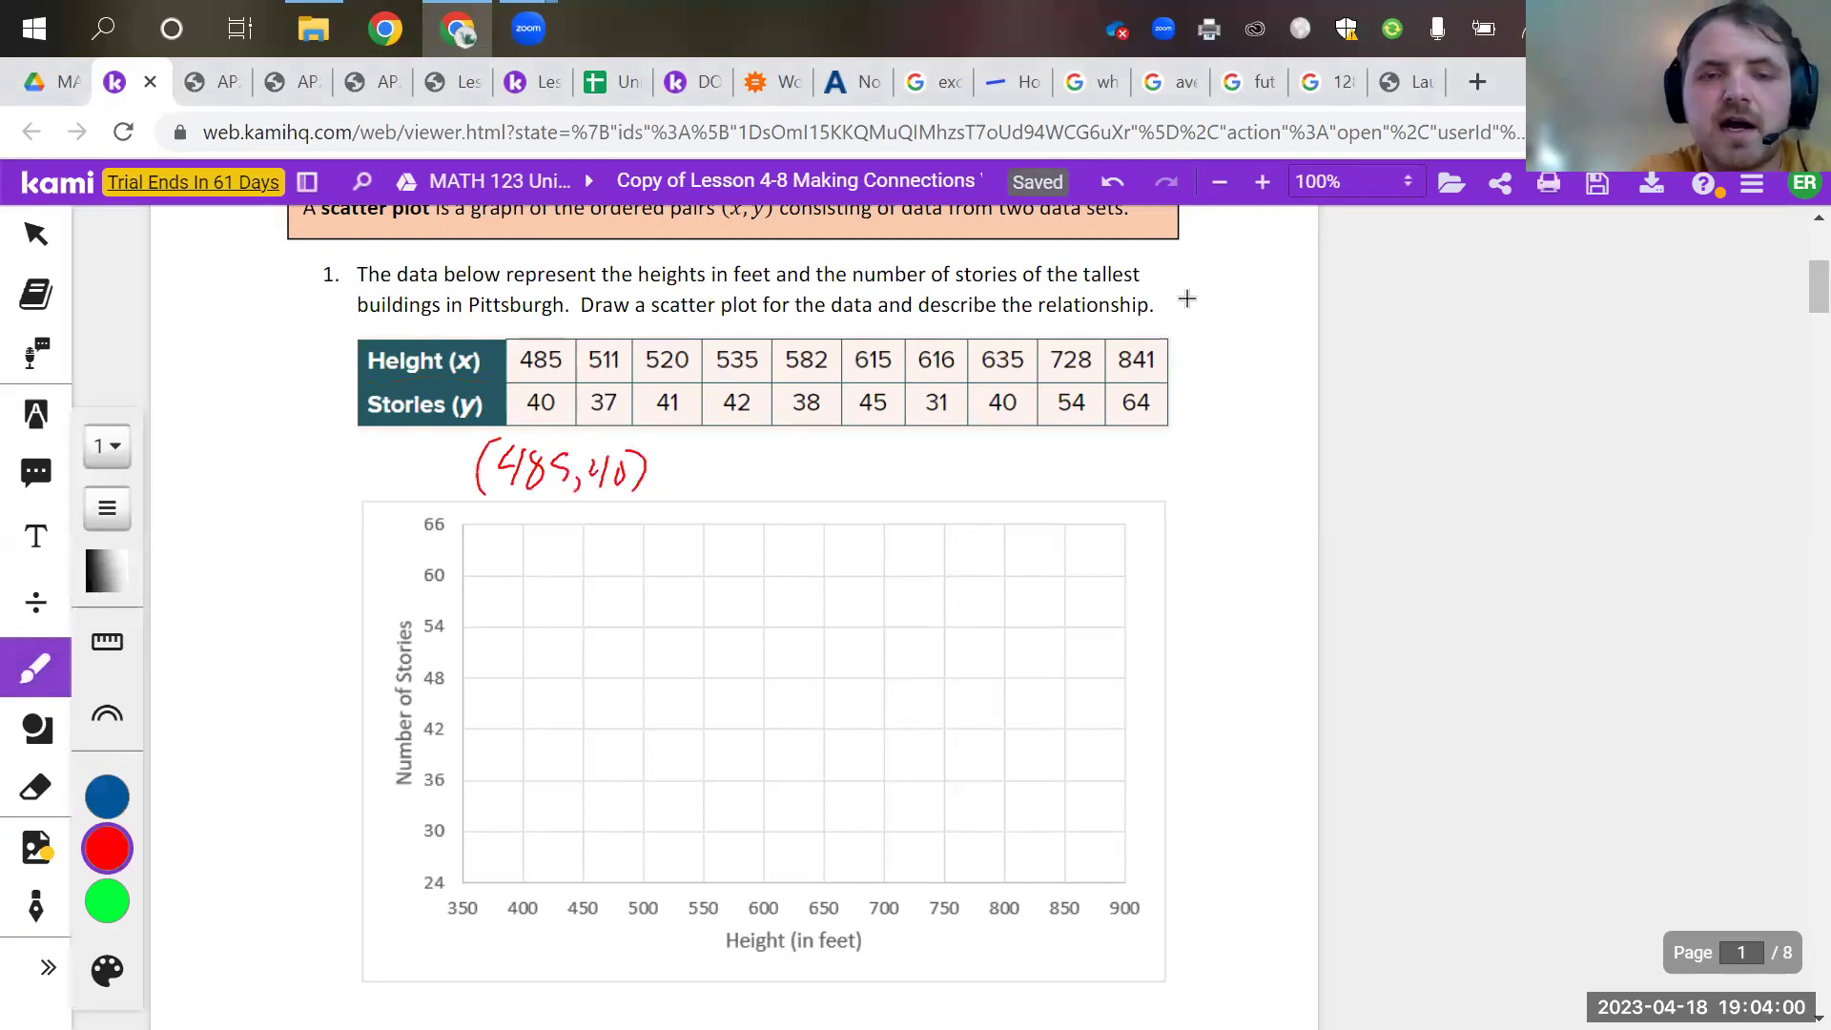
mouse_move(555, 319)
mouse_down()
mouse_move(563, 419)
mouse_move(540, 321)
mouse_up()
key(ctrl+z)
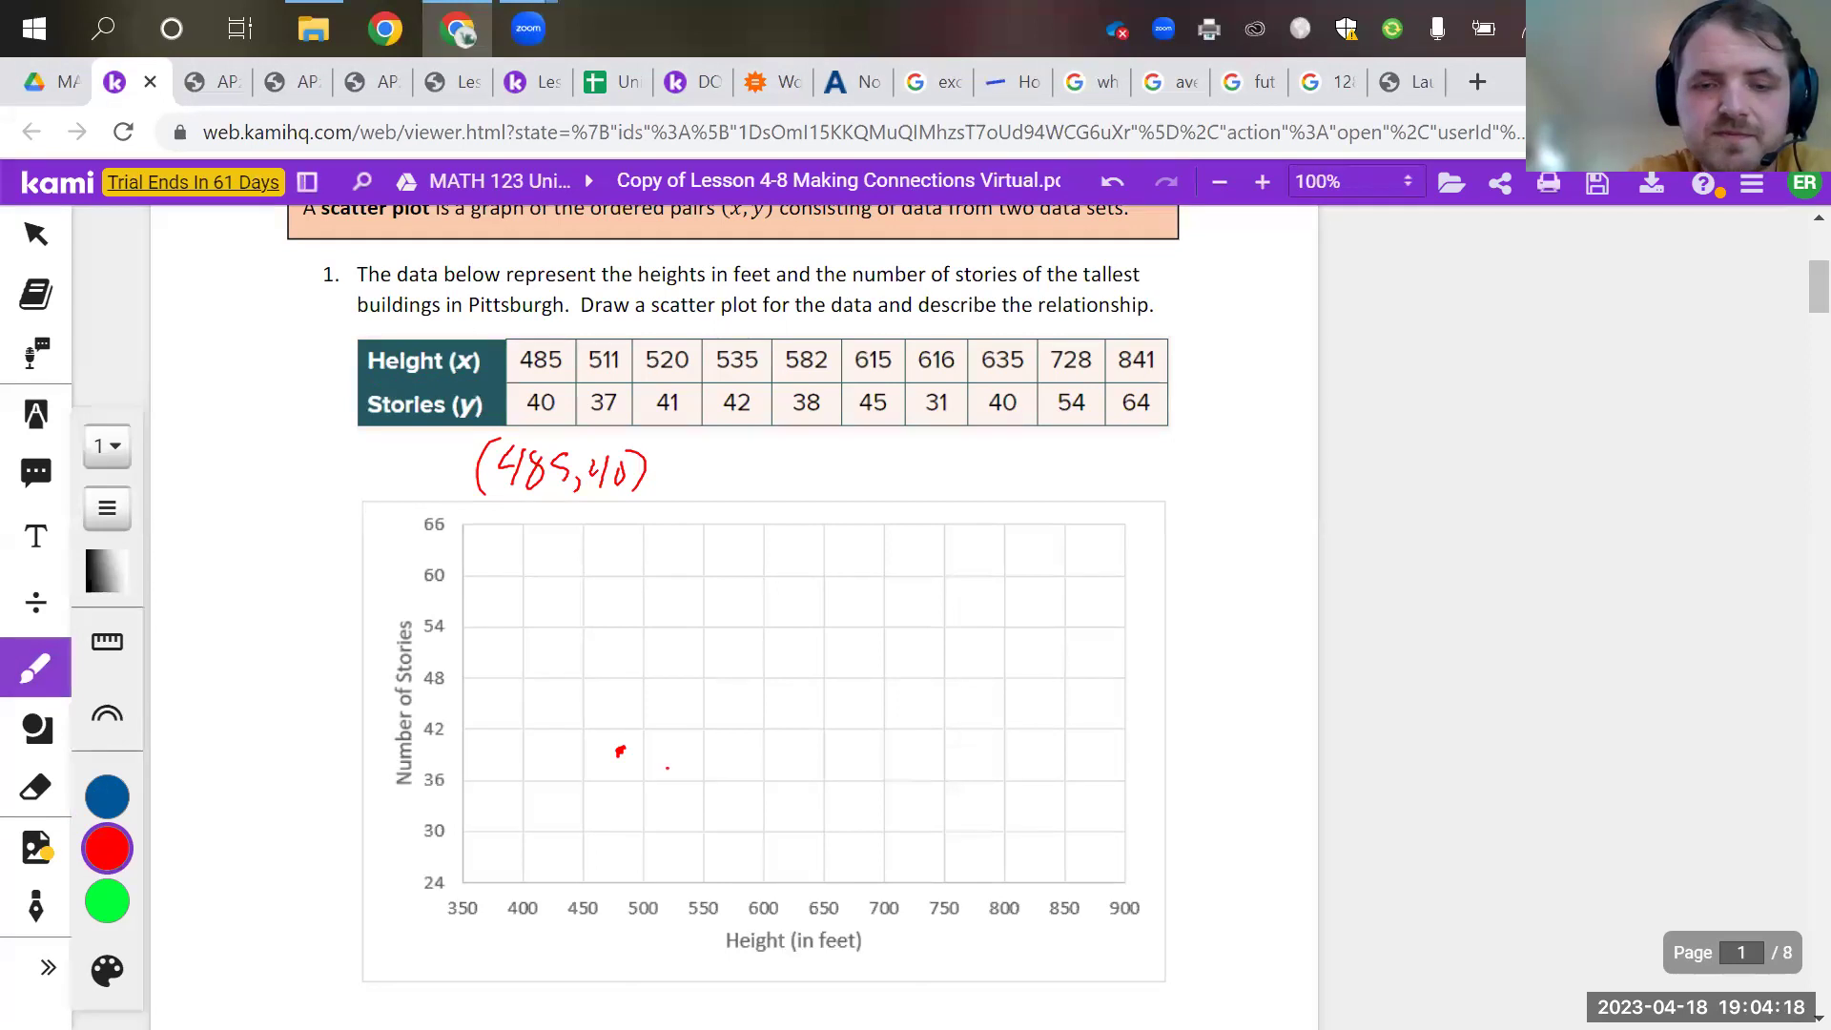
Step: Plot red dots at (511,37), (520,41), (535,42), (582,38), (615,45), (616,31), (635,40), (728,54), (841,64)
click(669, 769)
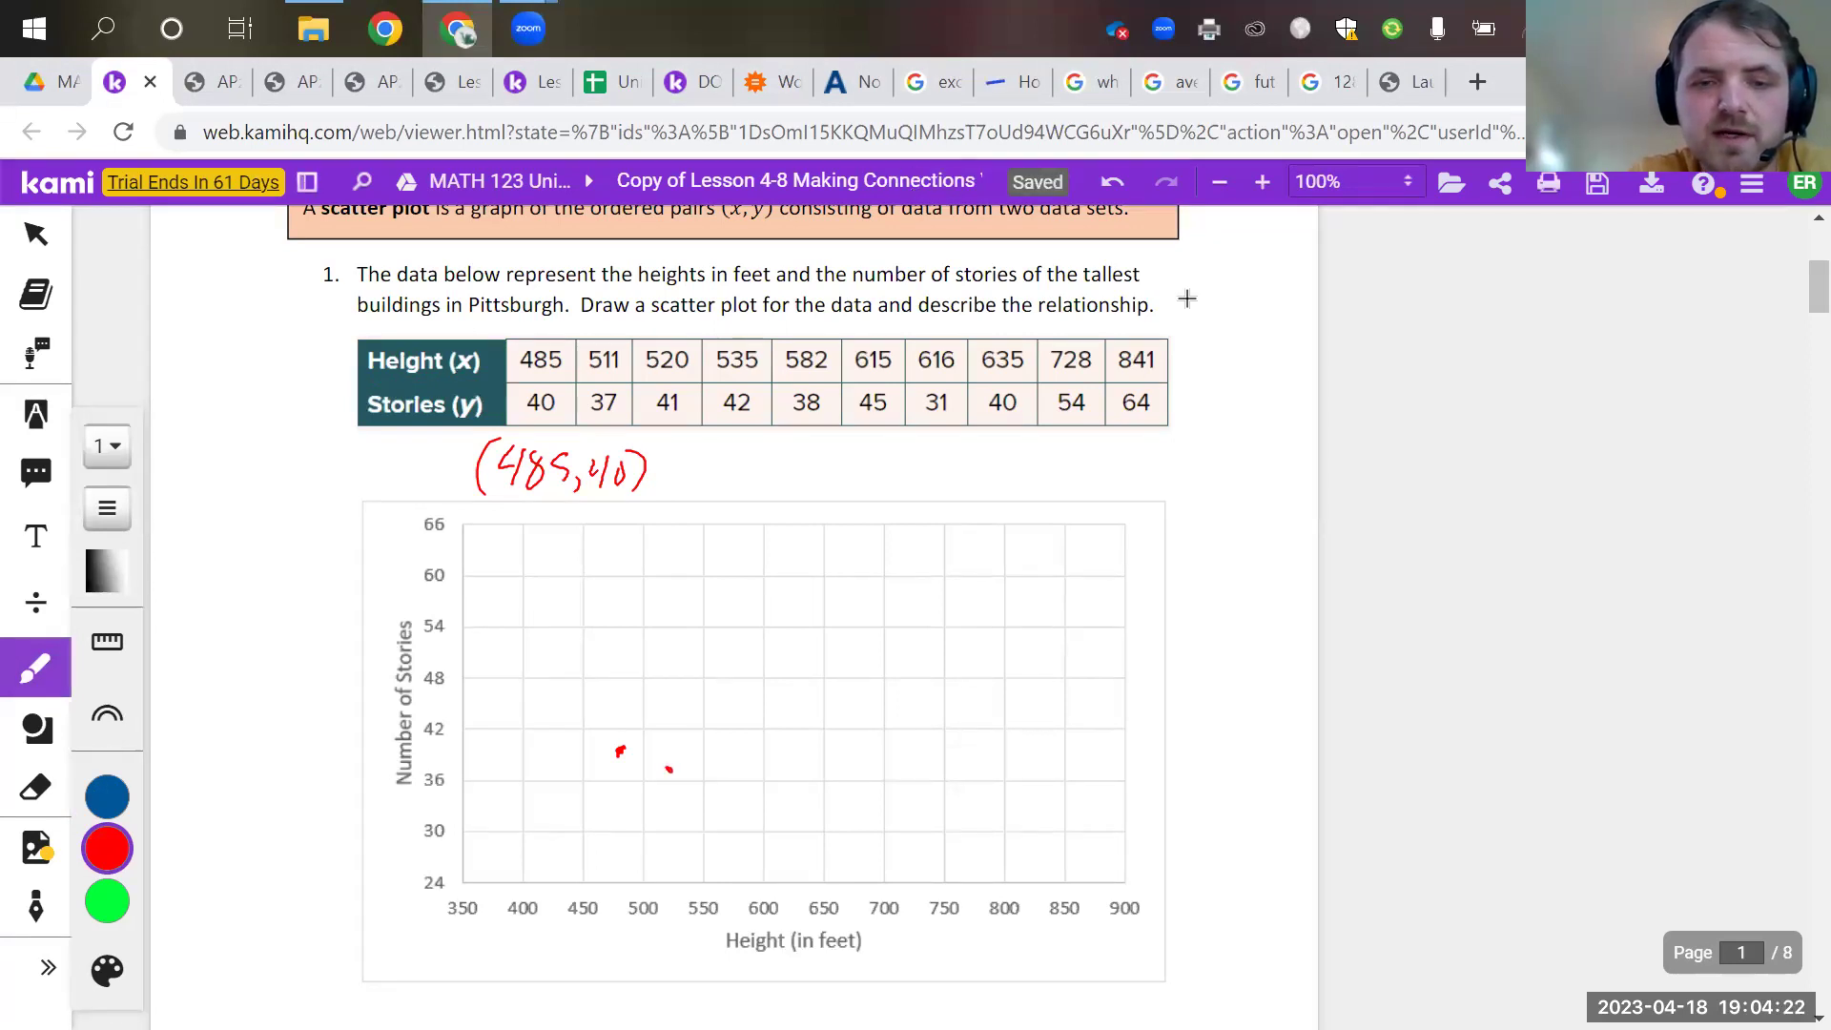
click(681, 744)
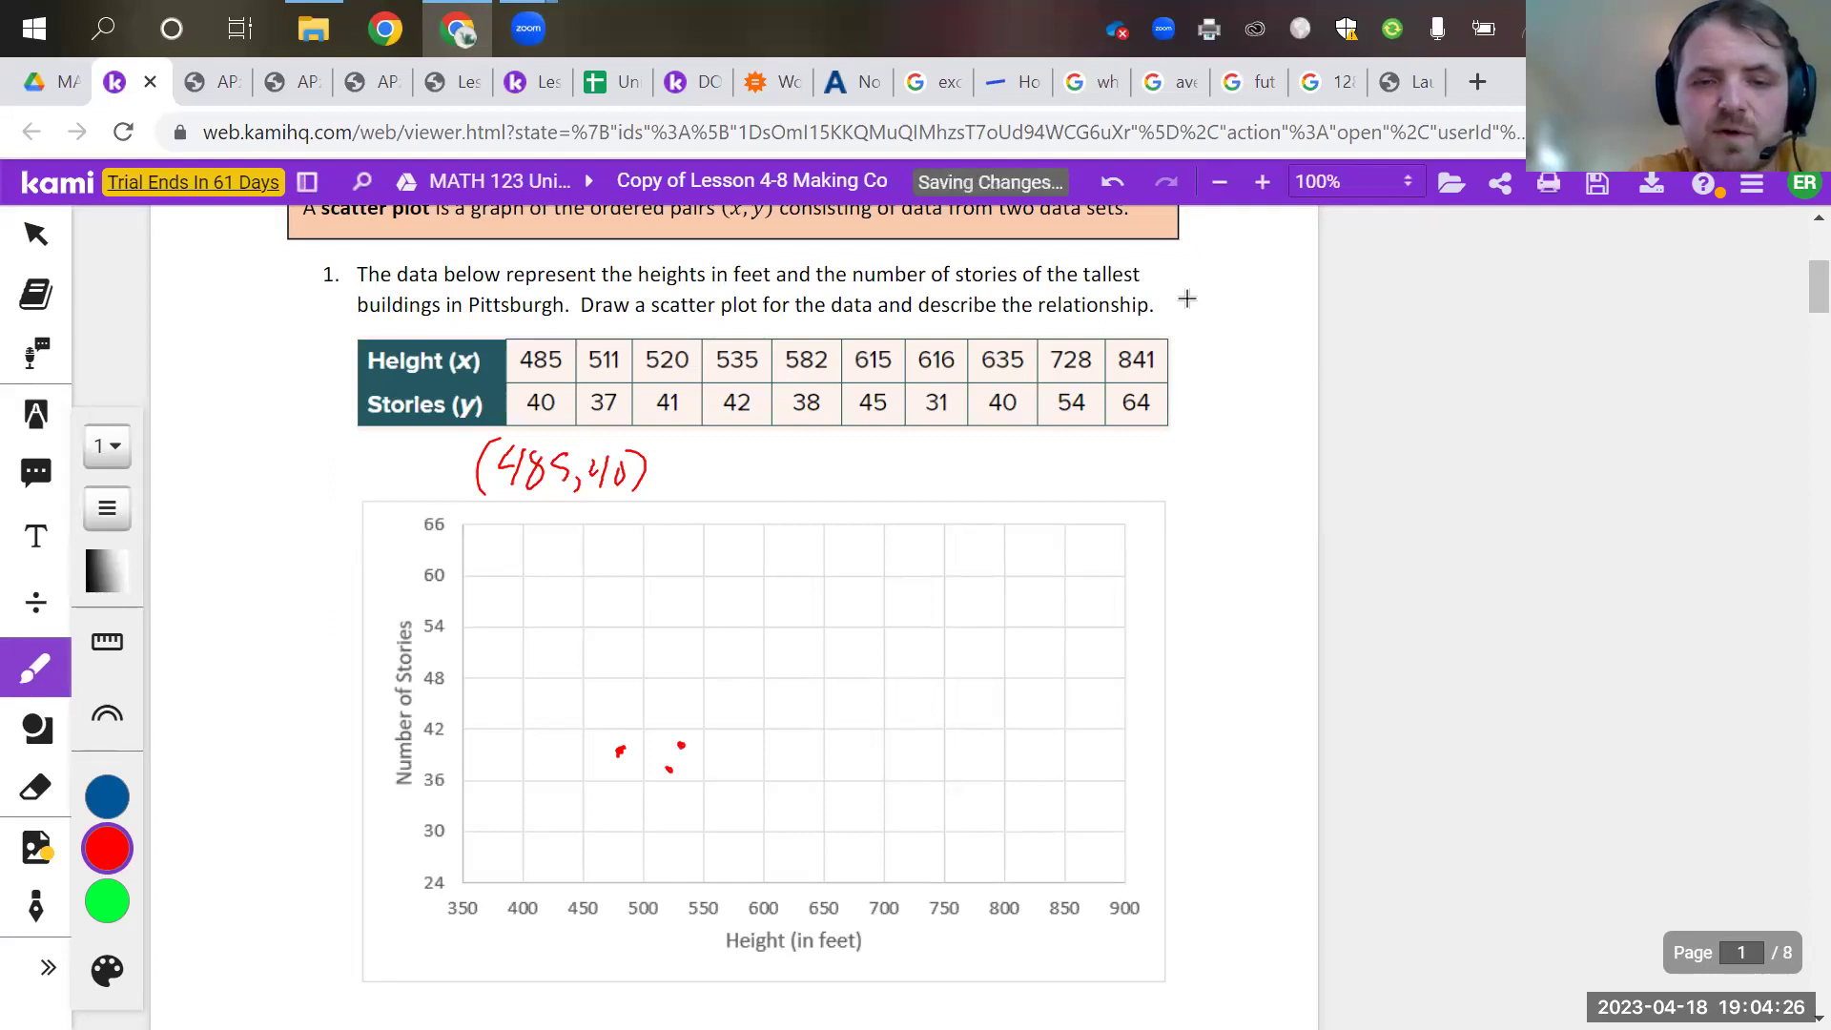
click(680, 728)
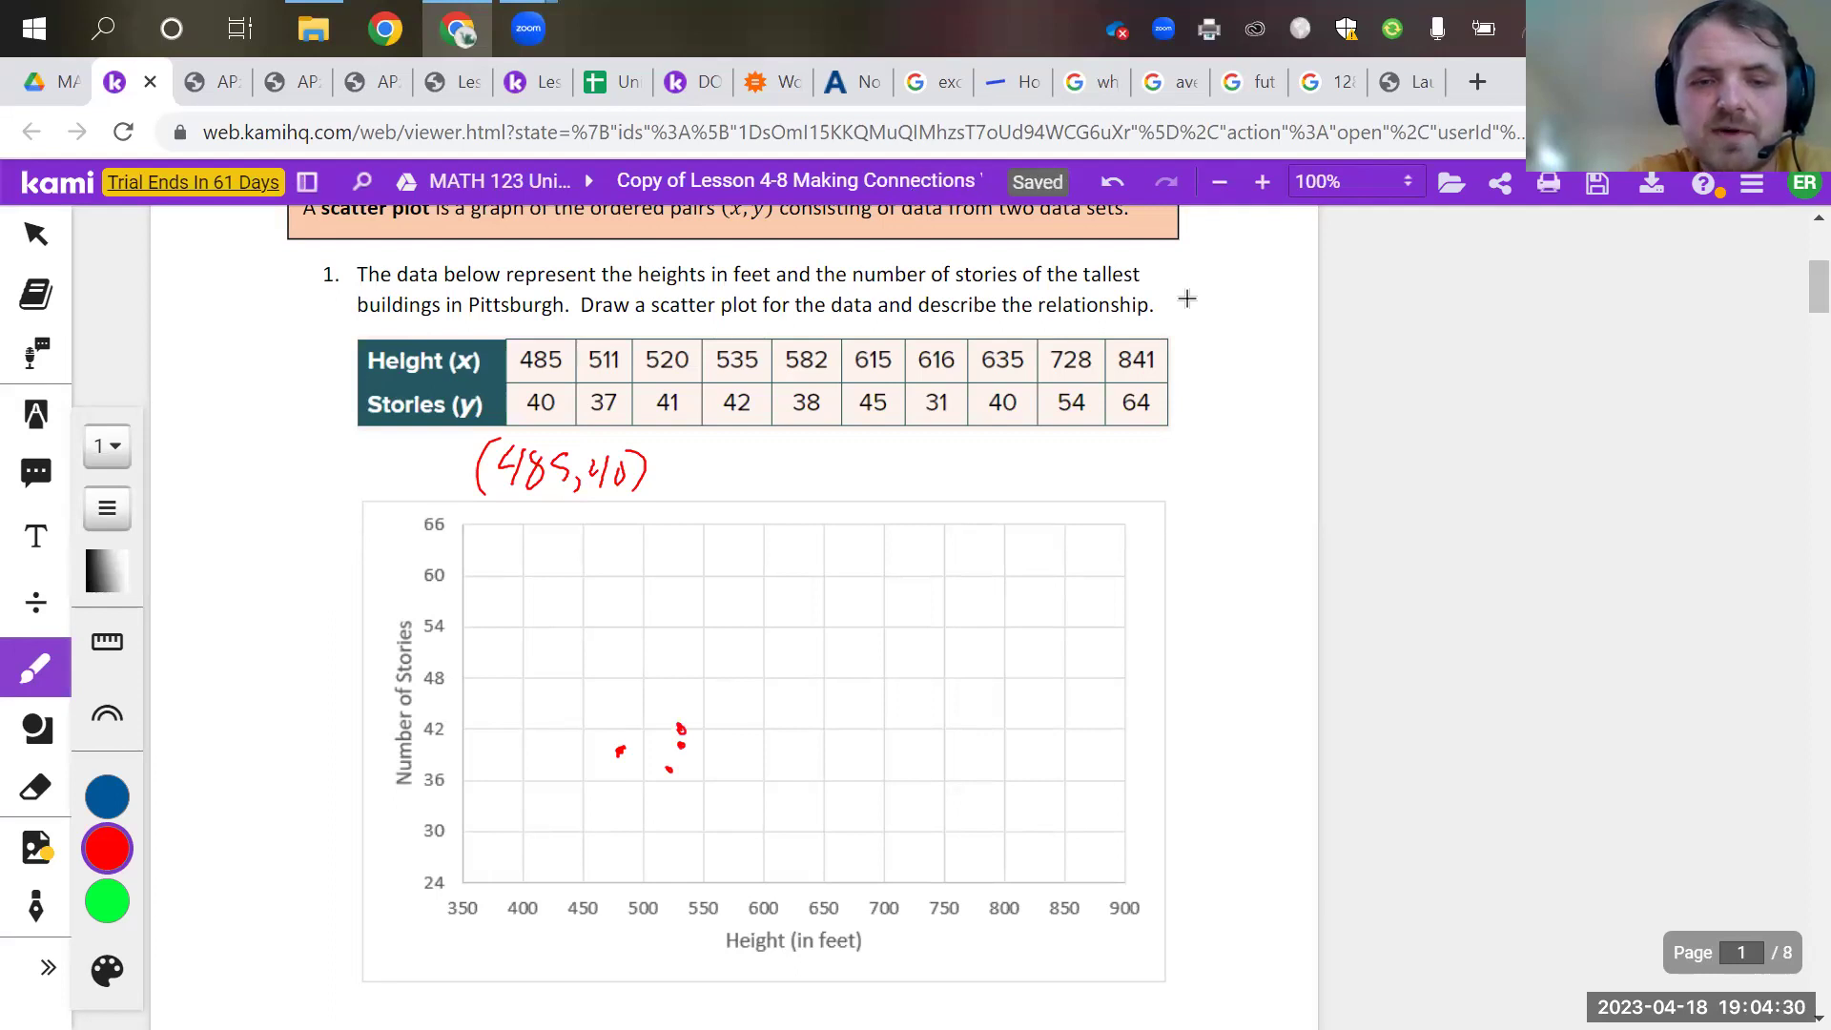
click(733, 741)
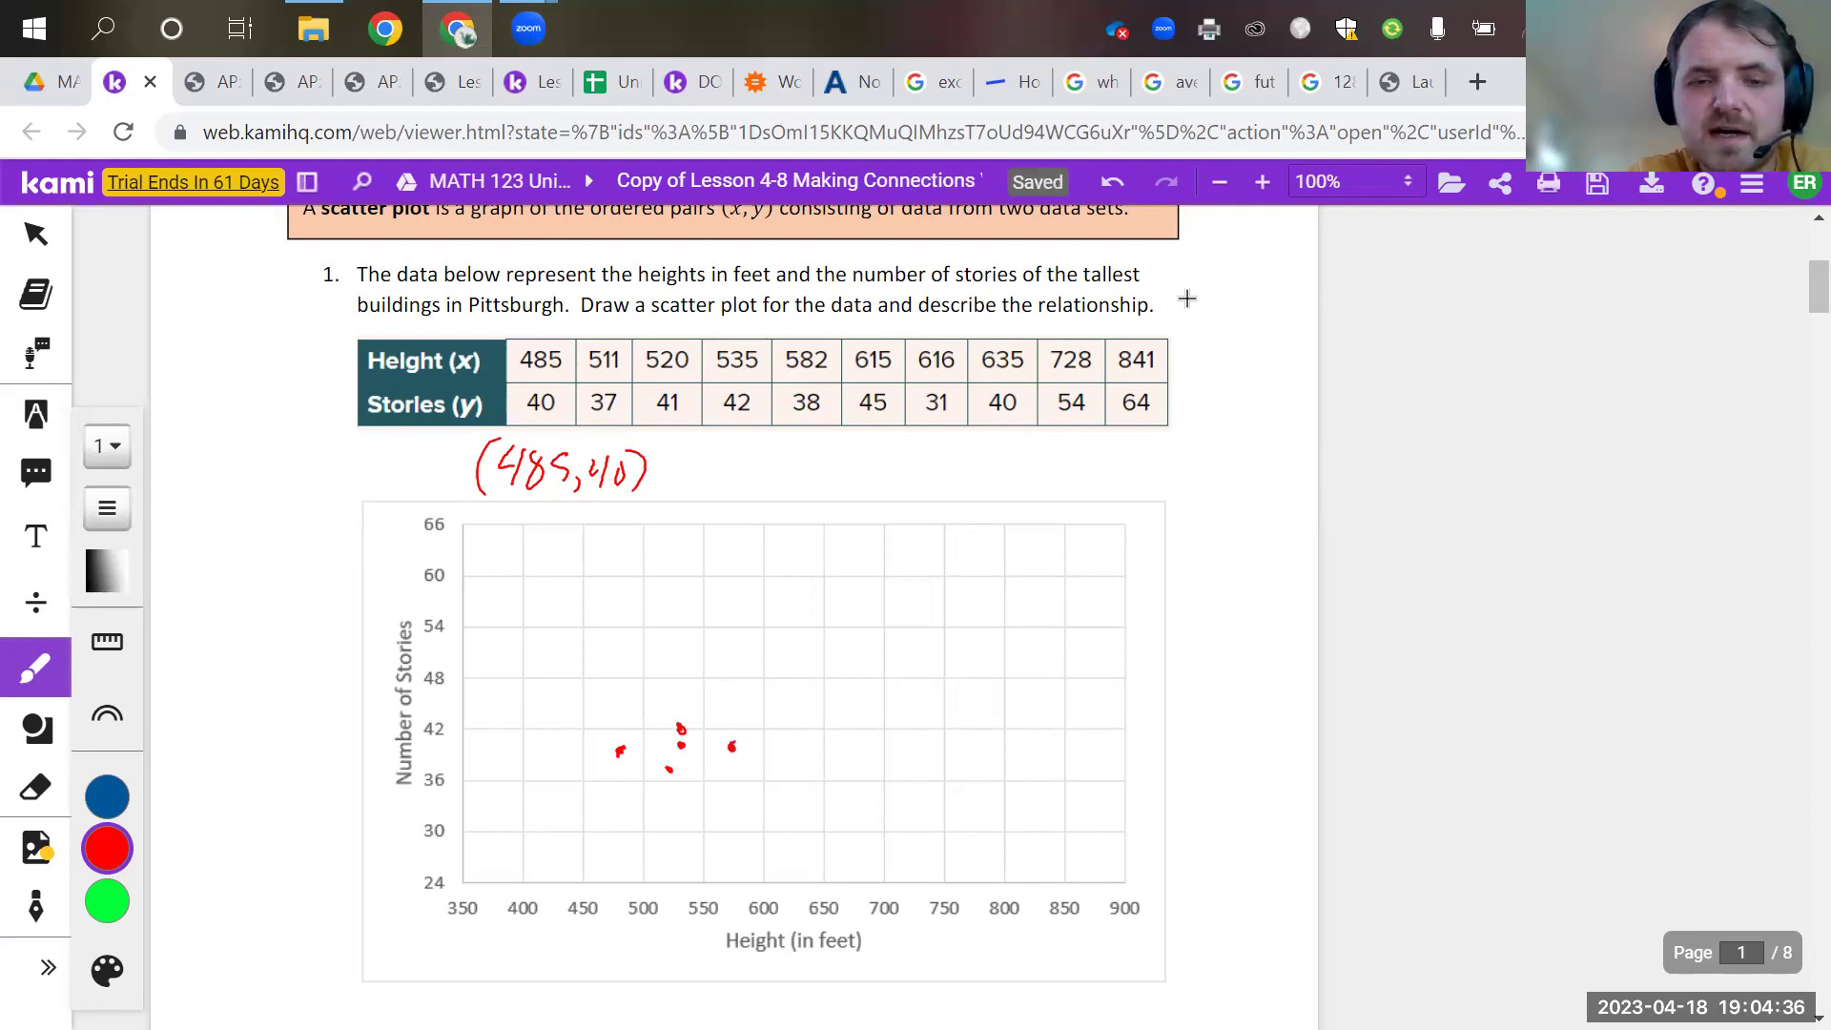
click(791, 709)
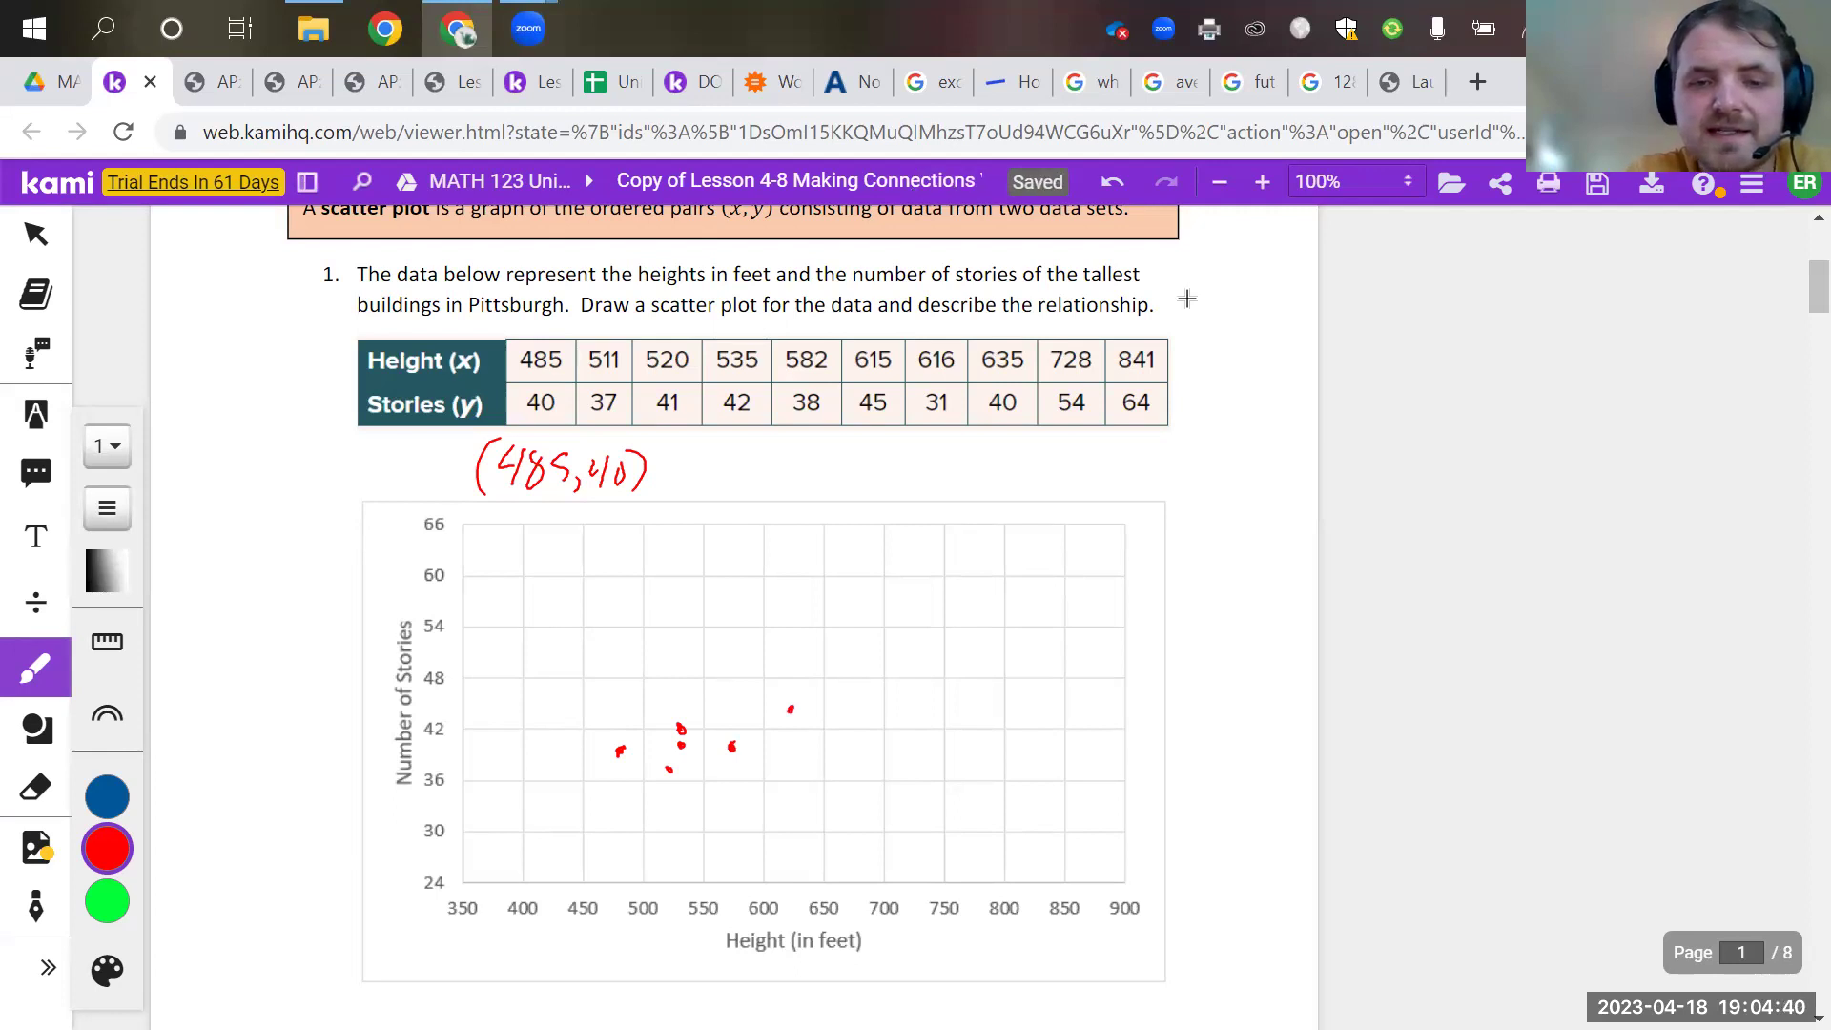
click(801, 820)
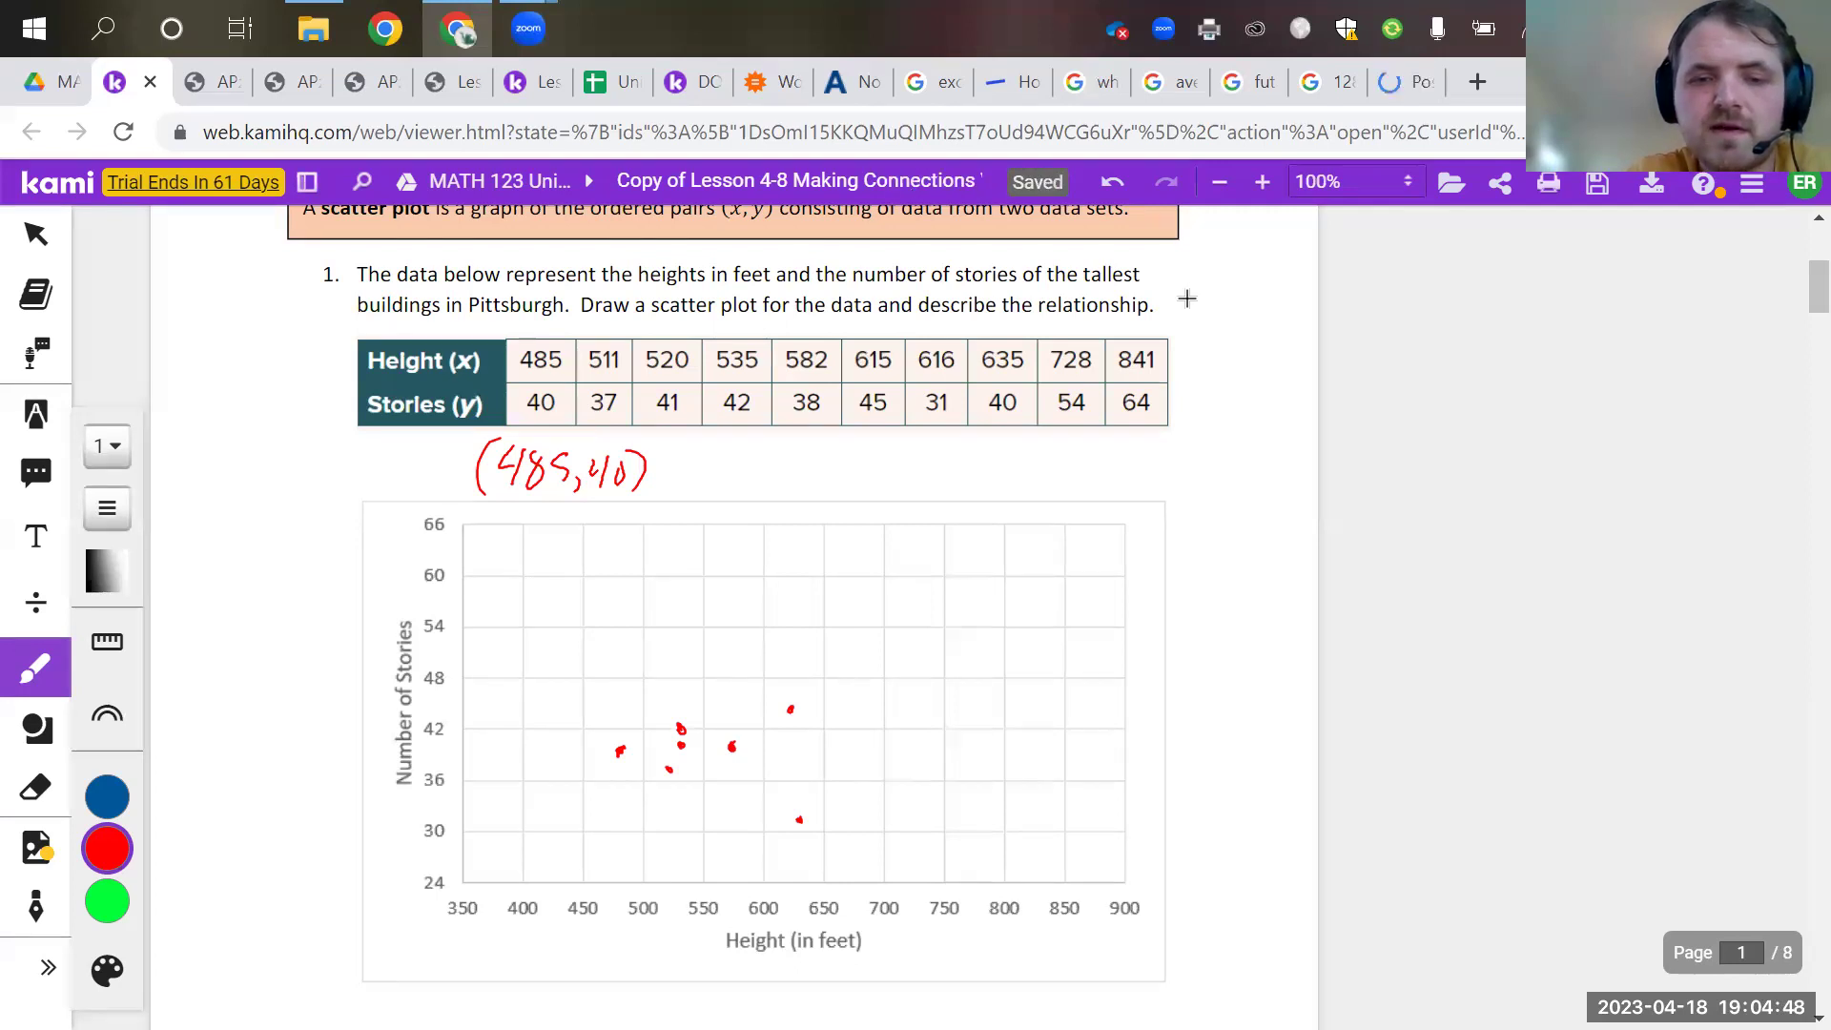
click(801, 747)
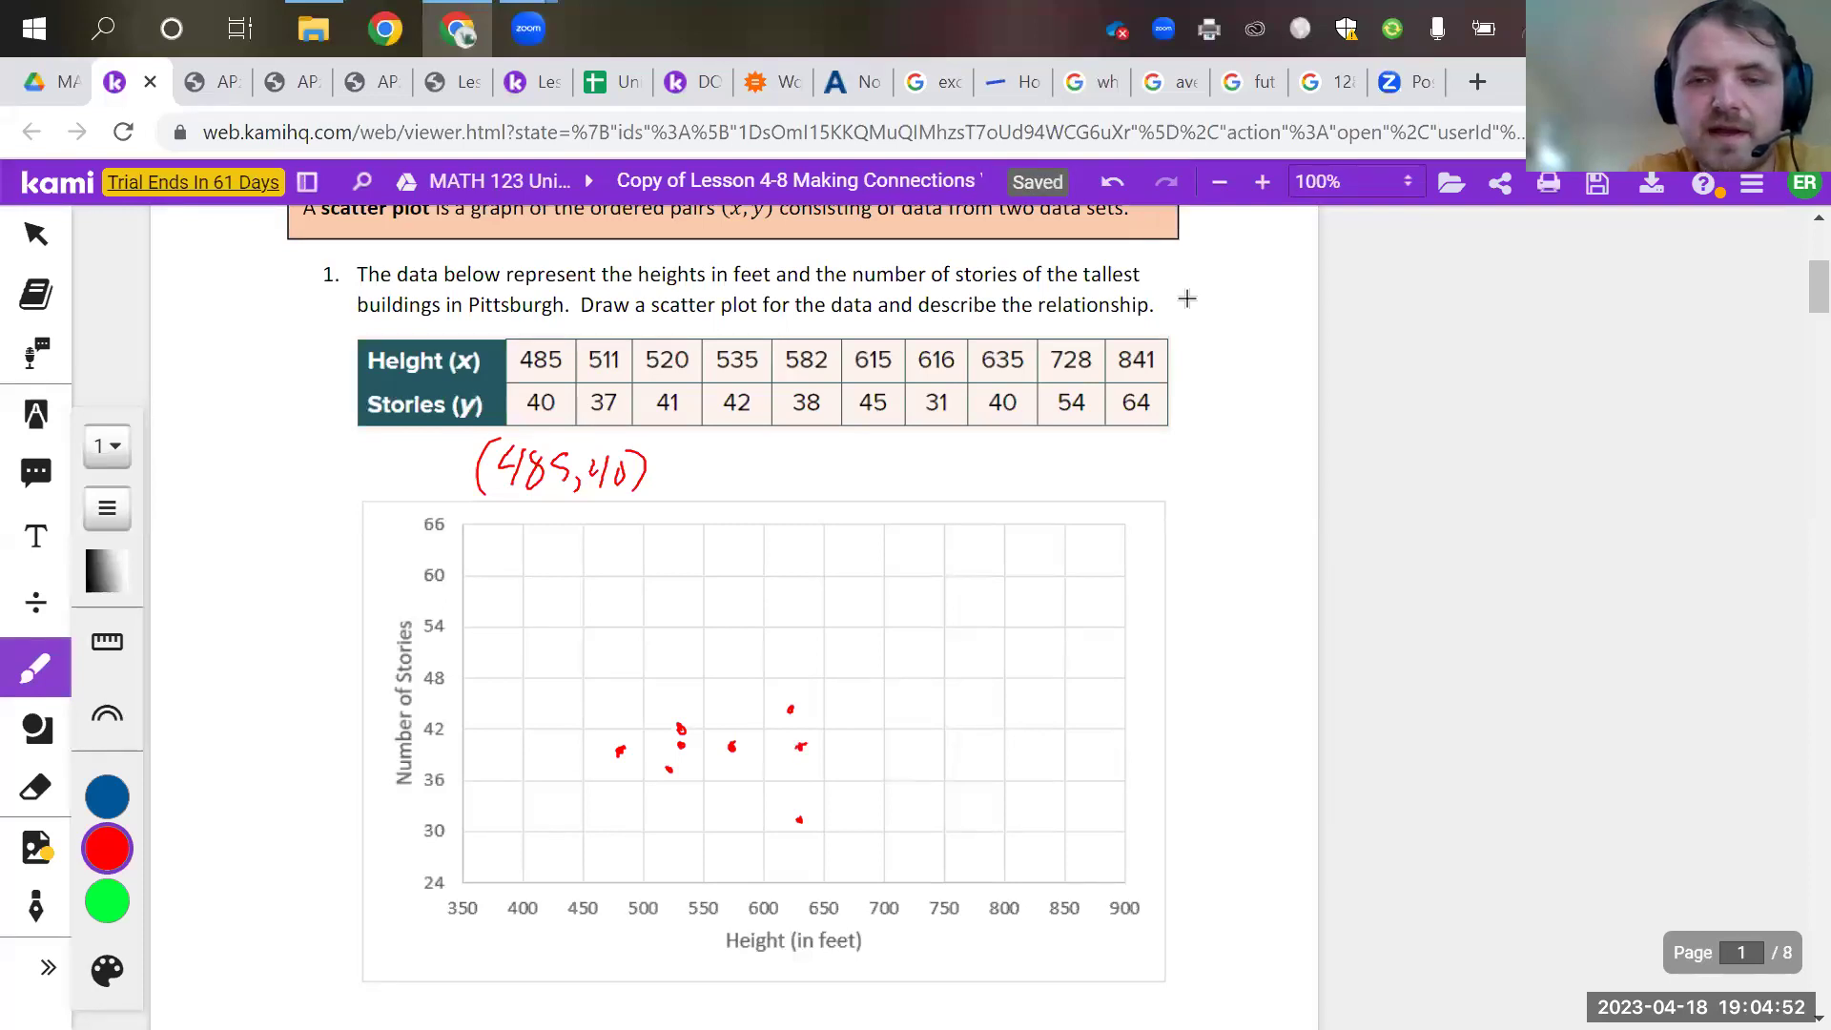
click(911, 625)
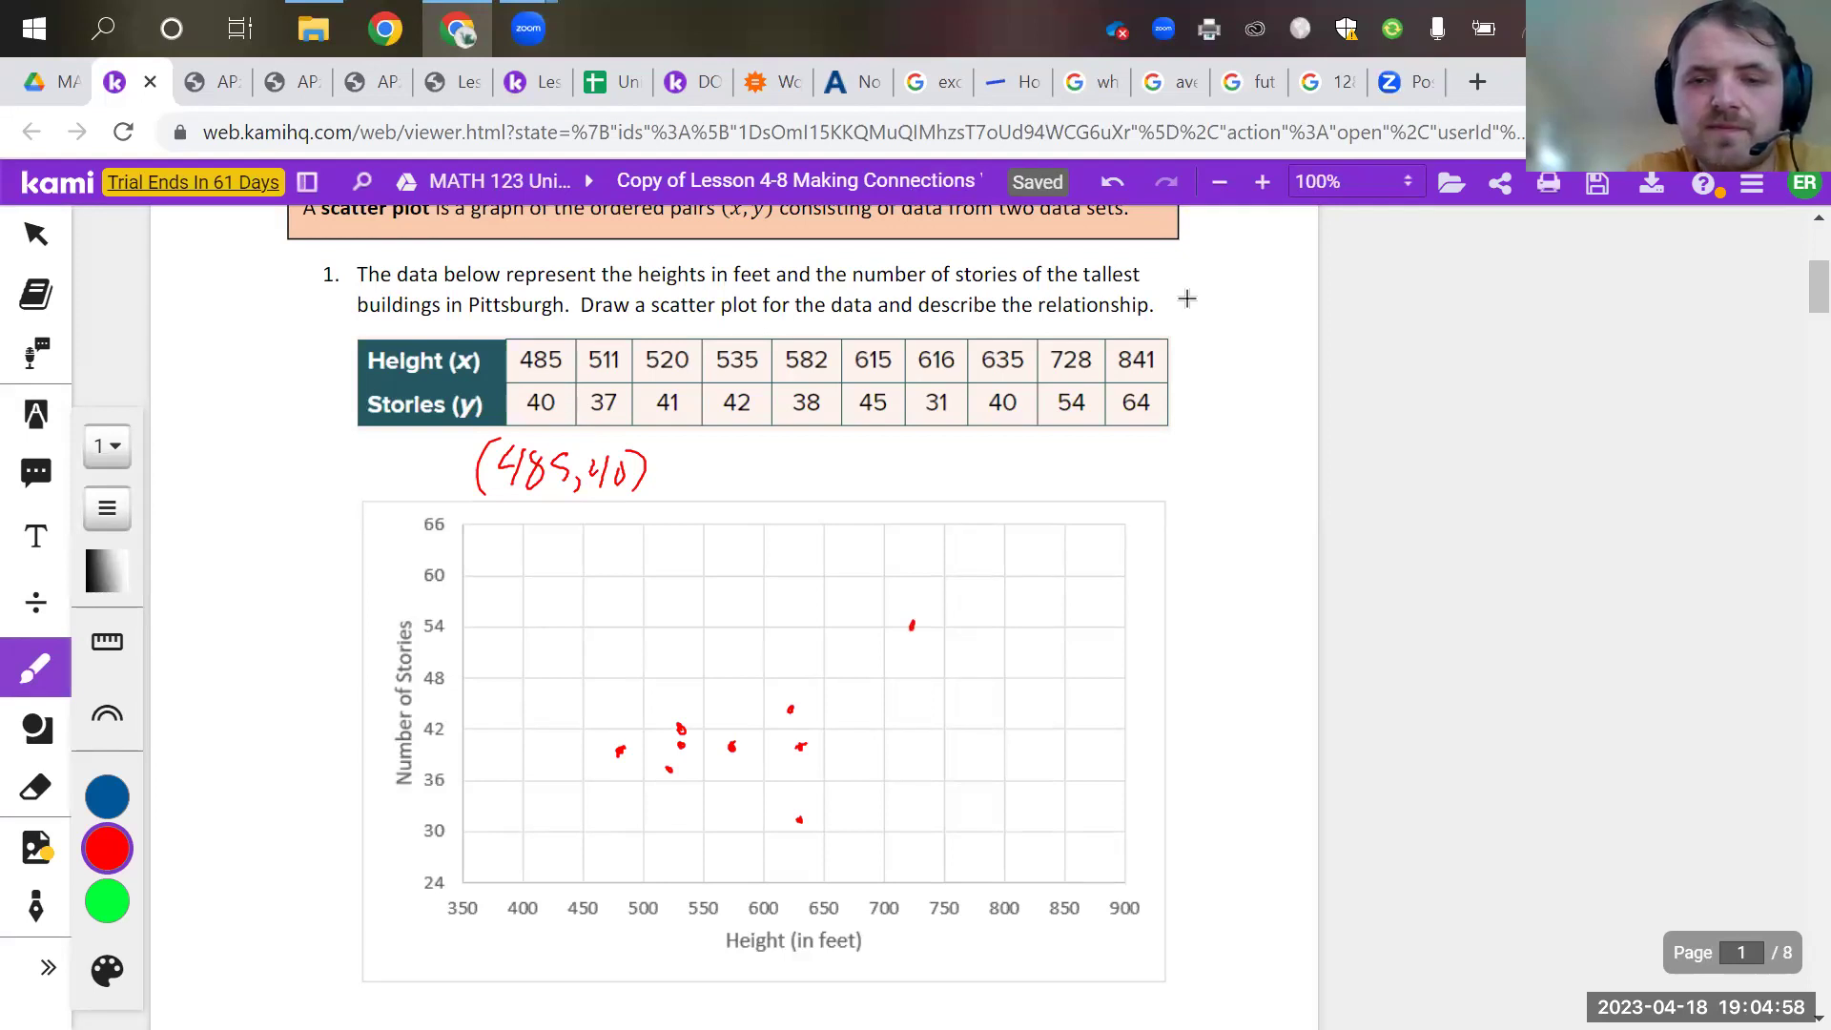
click(1043, 546)
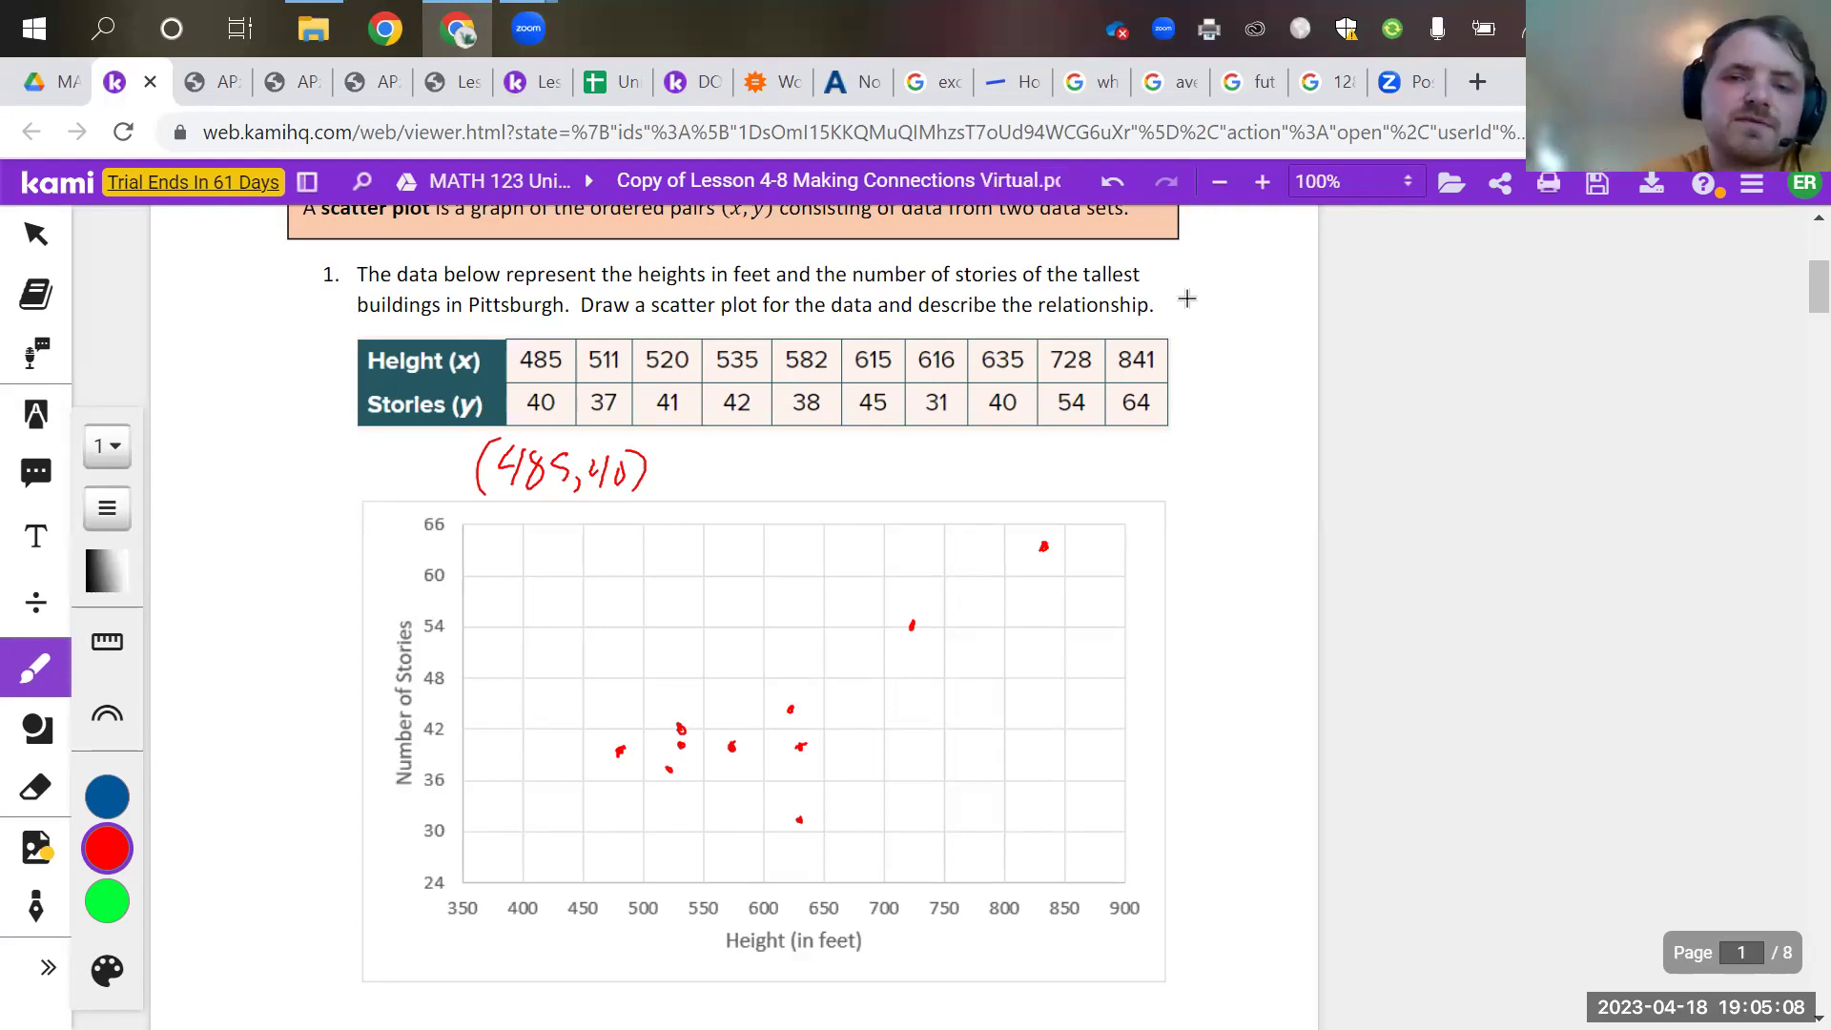
Step: Underline the scatter-plot instruction and circle the 'Height (in feet)' axis label in red
drag(592, 326, 870, 320)
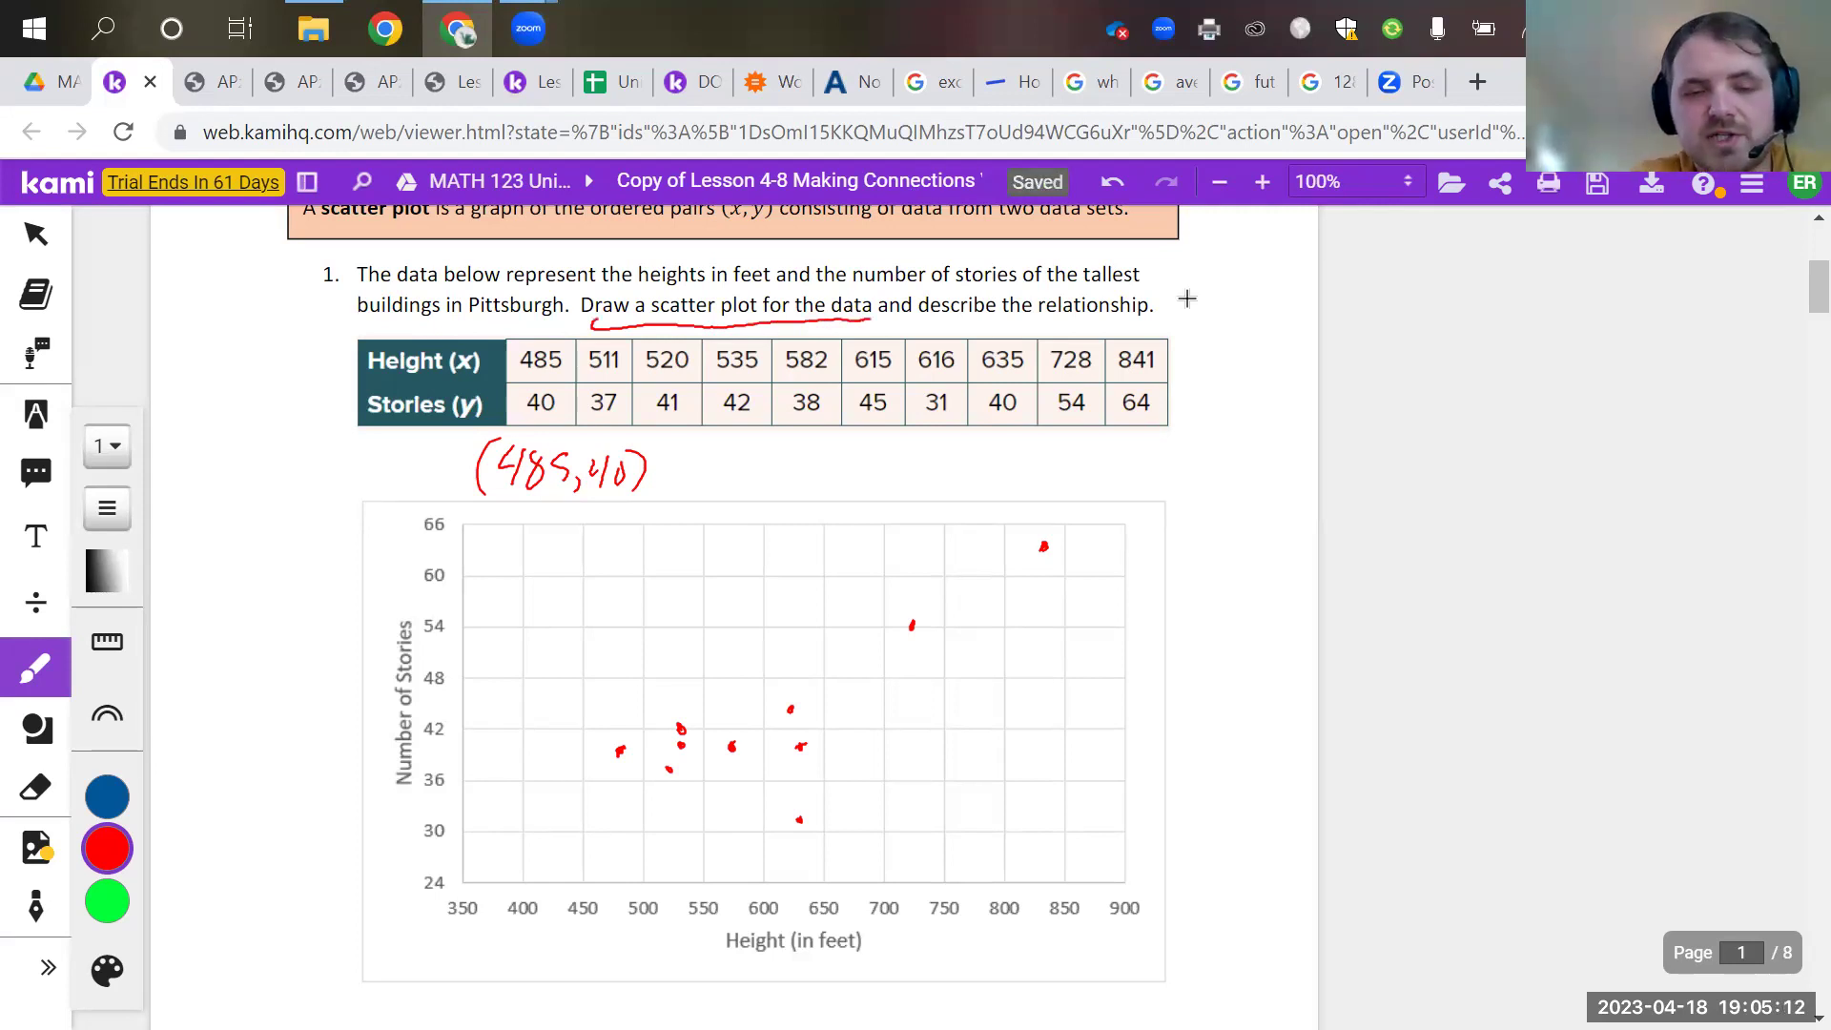
scroll(1187, 298, down, 1)
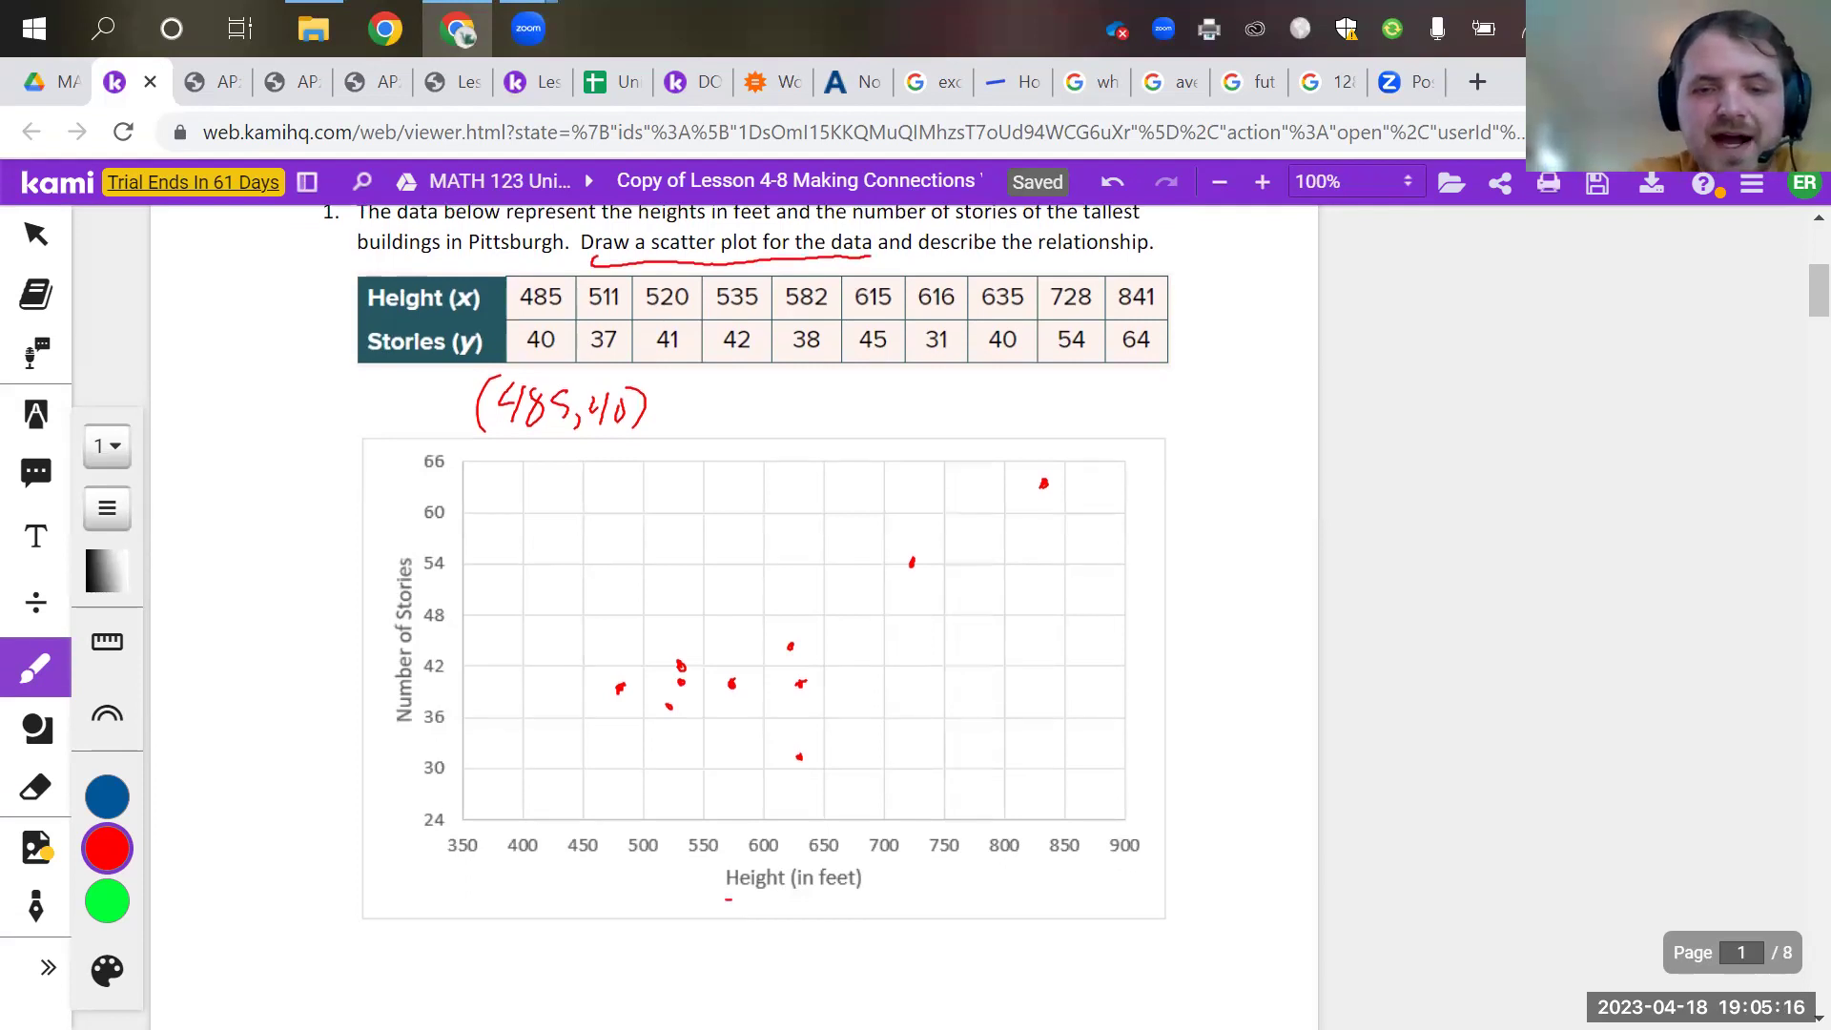
mouse_move(734, 898)
mouse_down()
mouse_move(855, 853)
mouse_move(745, 902)
mouse_move(710, 944)
mouse_move(773, 935)
mouse_up()
Step: Handwrite 'Building' under the height axis label
drag(780, 905, 785, 938)
key(ctrl+z)
mouse_move(801, 906)
mouse_down()
mouse_move(804, 942)
mouse_move(826, 941)
mouse_up()
drag(861, 921, 864, 939)
drag(868, 940, 878, 917)
drag(895, 921, 887, 961)
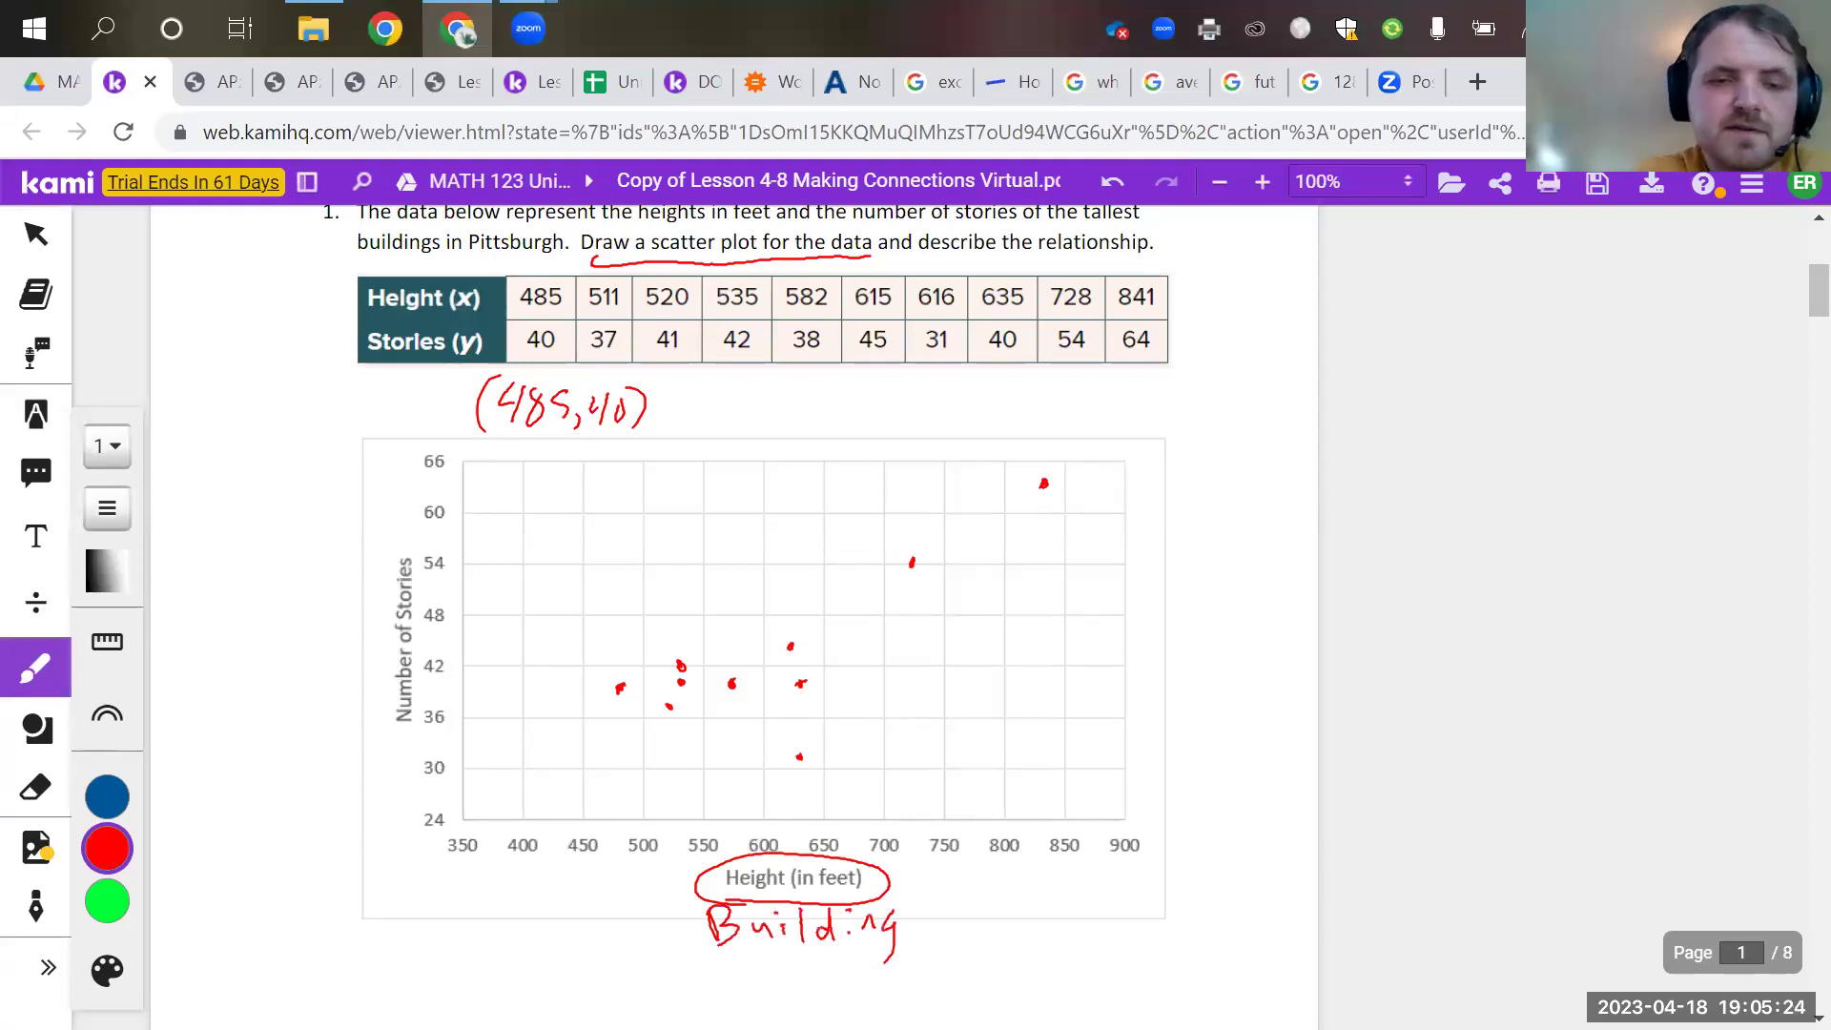
Step: Handwrite 'Stories' beside the vertical axis and change the pen colour to blue
mouse_move(279, 612)
mouse_down()
mouse_move(262, 664)
mouse_move(289, 649)
mouse_up()
drag(282, 631, 307, 637)
drag(325, 635, 340, 624)
drag(349, 620, 374, 640)
drag(385, 620, 376, 646)
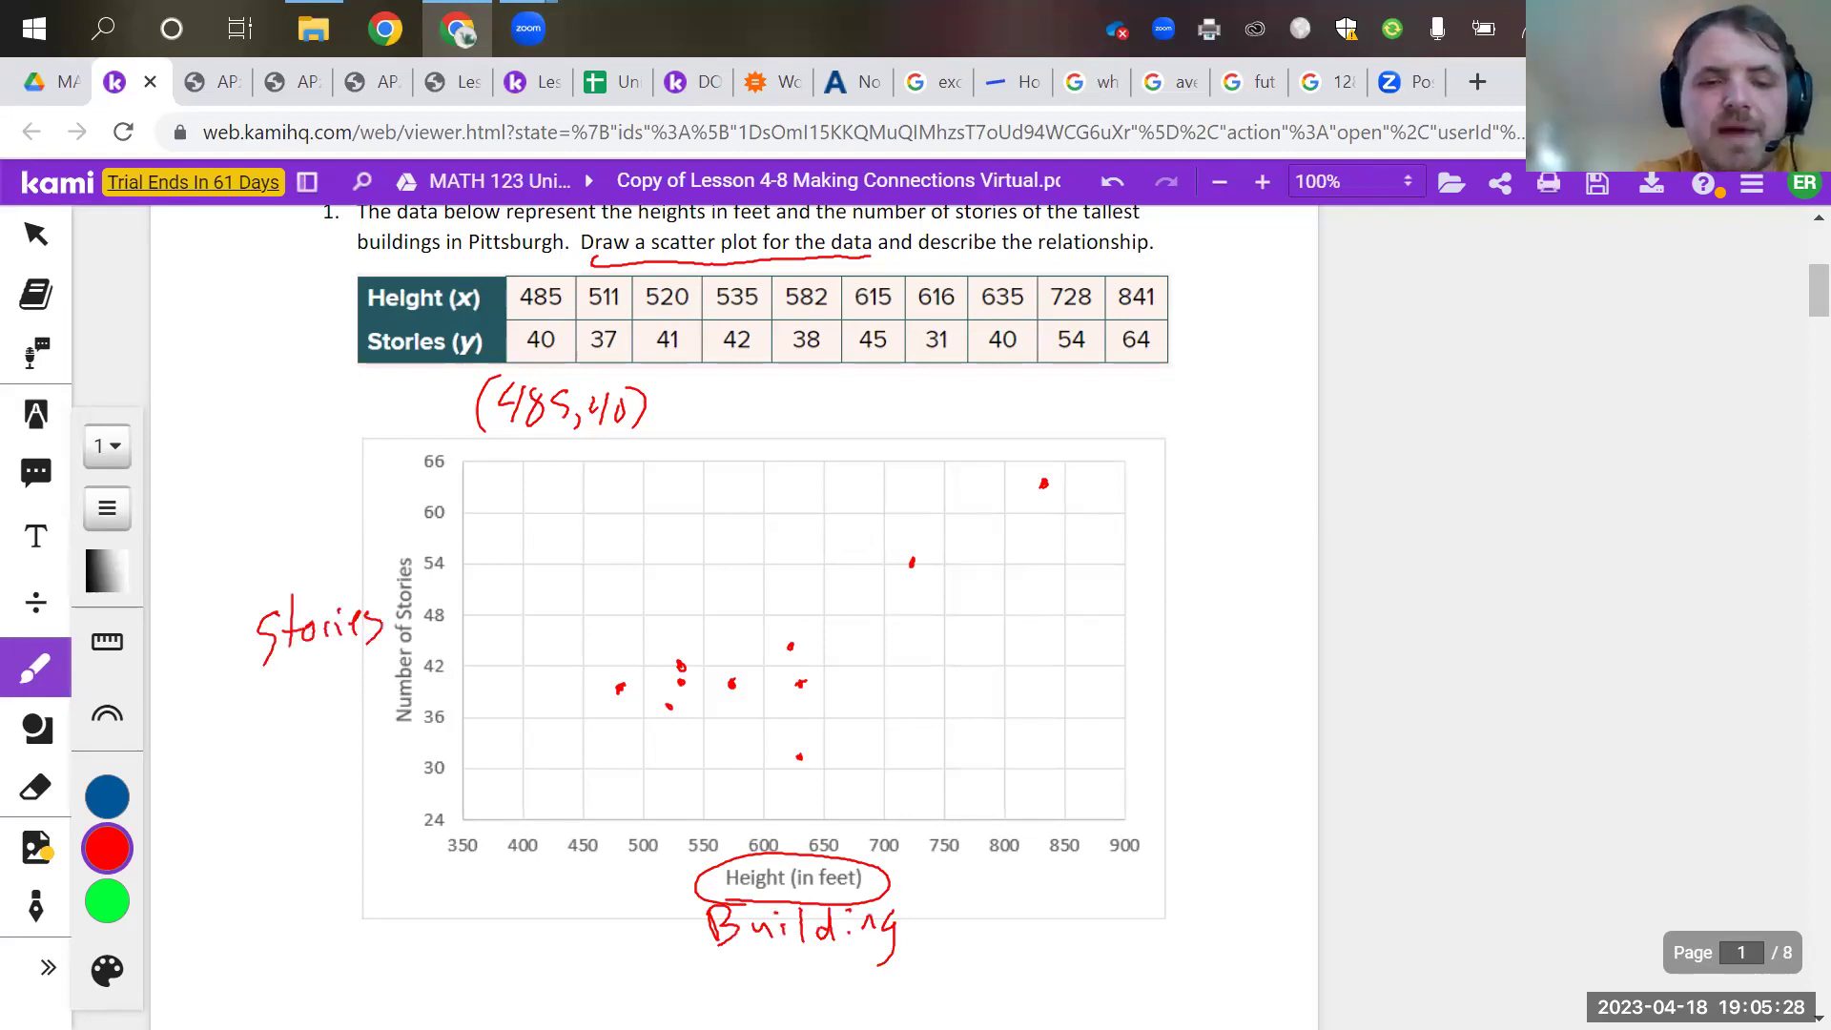
click(107, 796)
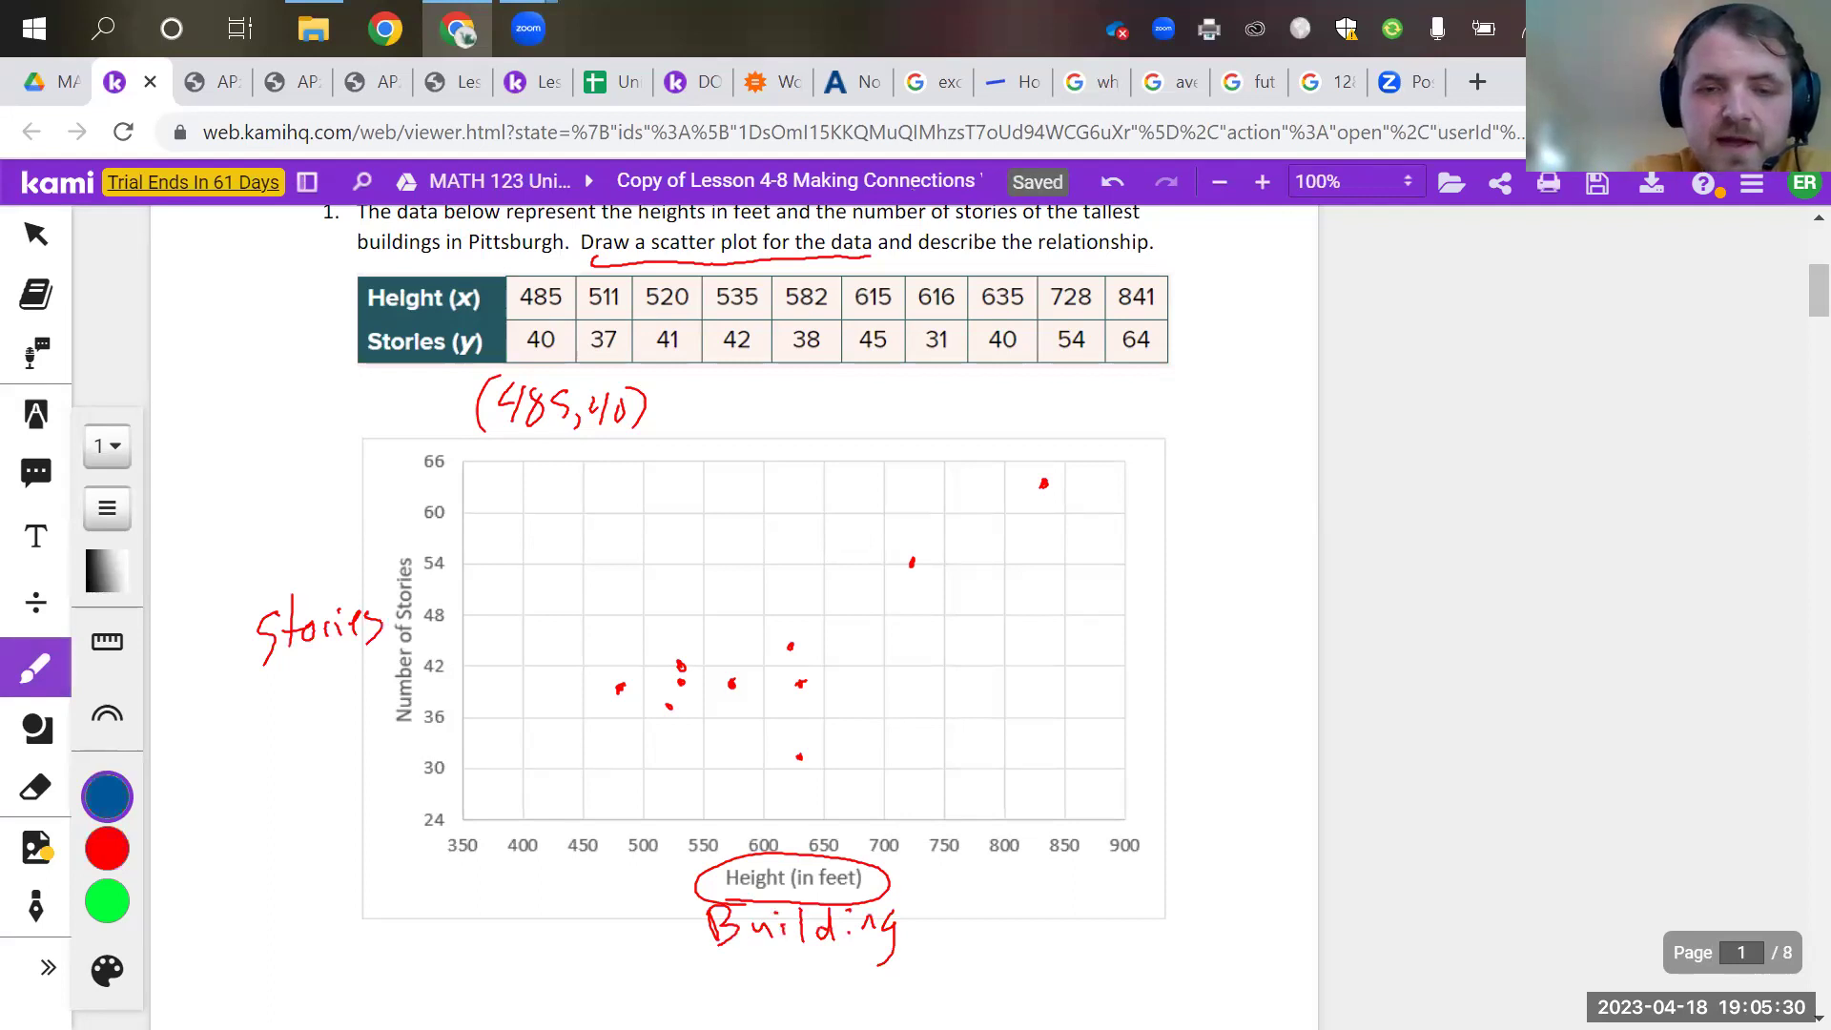
Step: Draw trial blue circles around point clusters and height values, then undo them
mouse_move(629, 641)
mouse_down()
mouse_move(581, 799)
mouse_move(603, 656)
mouse_move(682, 677)
mouse_move(593, 669)
mouse_move(715, 709)
mouse_move(832, 706)
mouse_move(741, 644)
mouse_move(578, 711)
mouse_move(658, 707)
mouse_up()
key(ctrl+z)
key(ctrl+z)
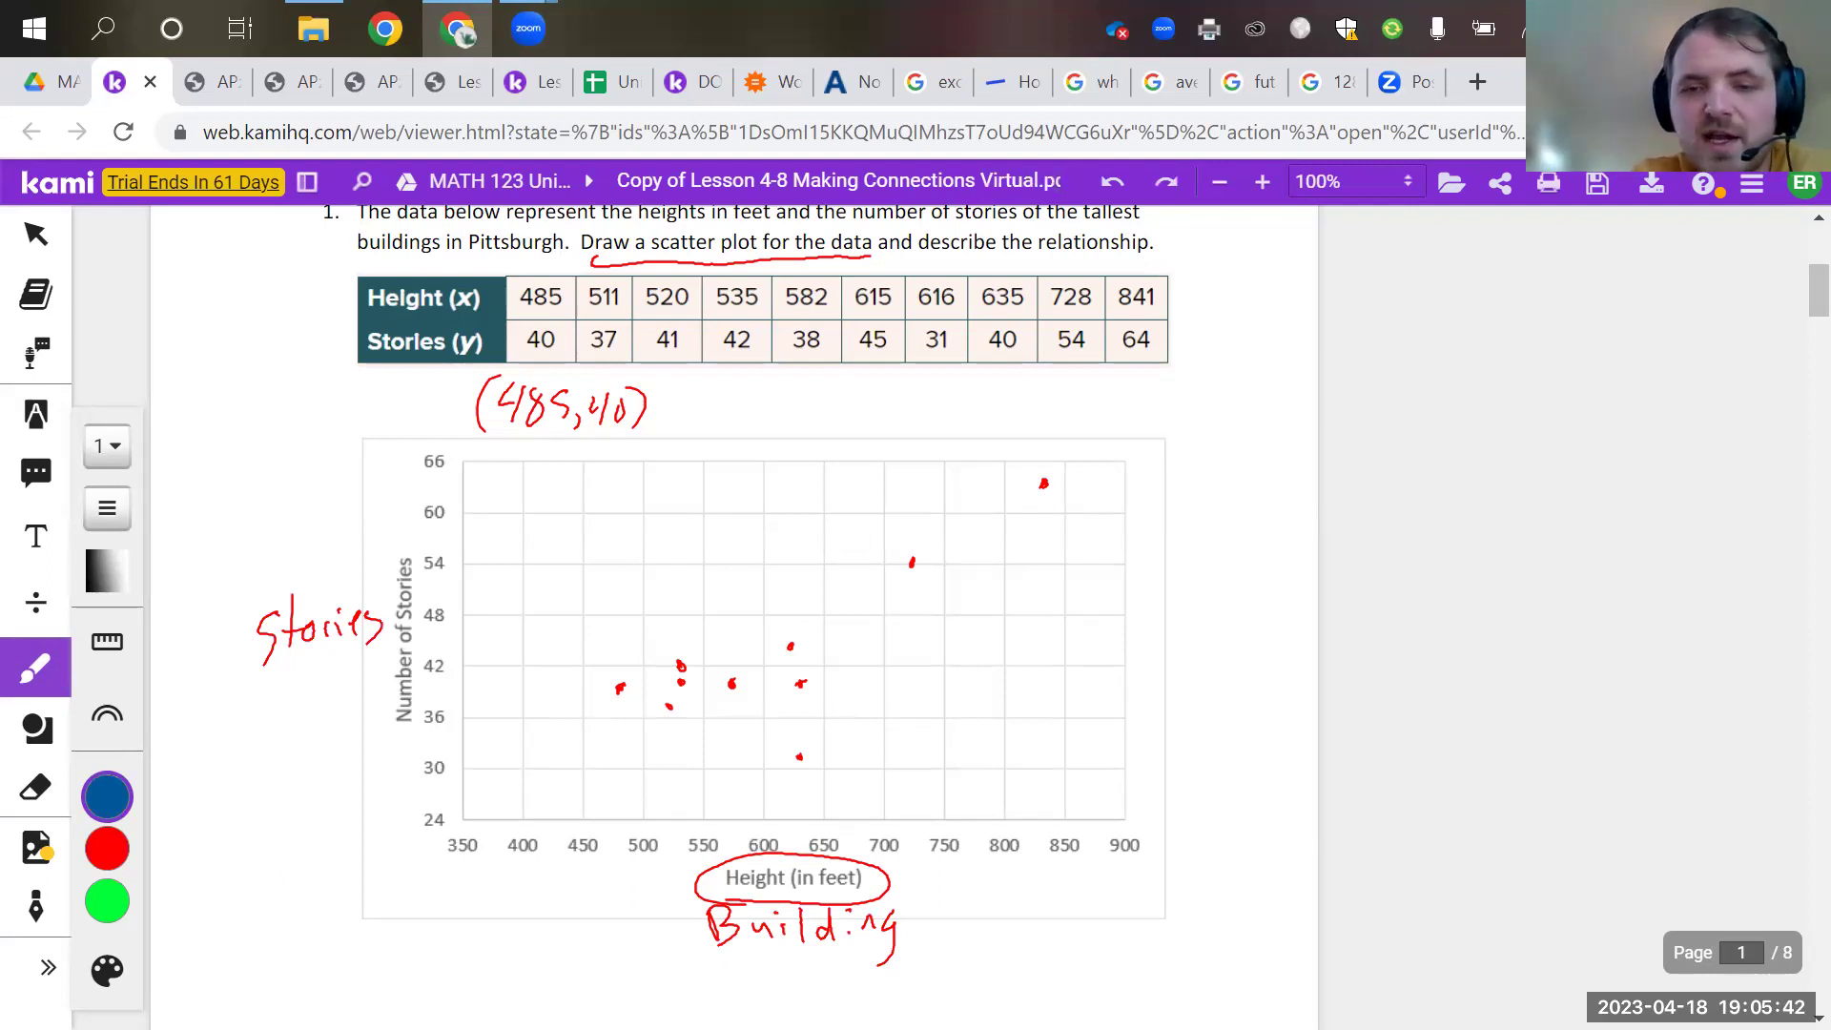
mouse_move(891, 857)
mouse_down()
mouse_move(1099, 853)
mouse_move(1110, 834)
mouse_move(889, 815)
mouse_move(890, 854)
mouse_up()
mouse_move(915, 583)
mouse_down()
mouse_move(1048, 531)
mouse_move(1093, 446)
mouse_move(969, 474)
mouse_move(958, 578)
mouse_up()
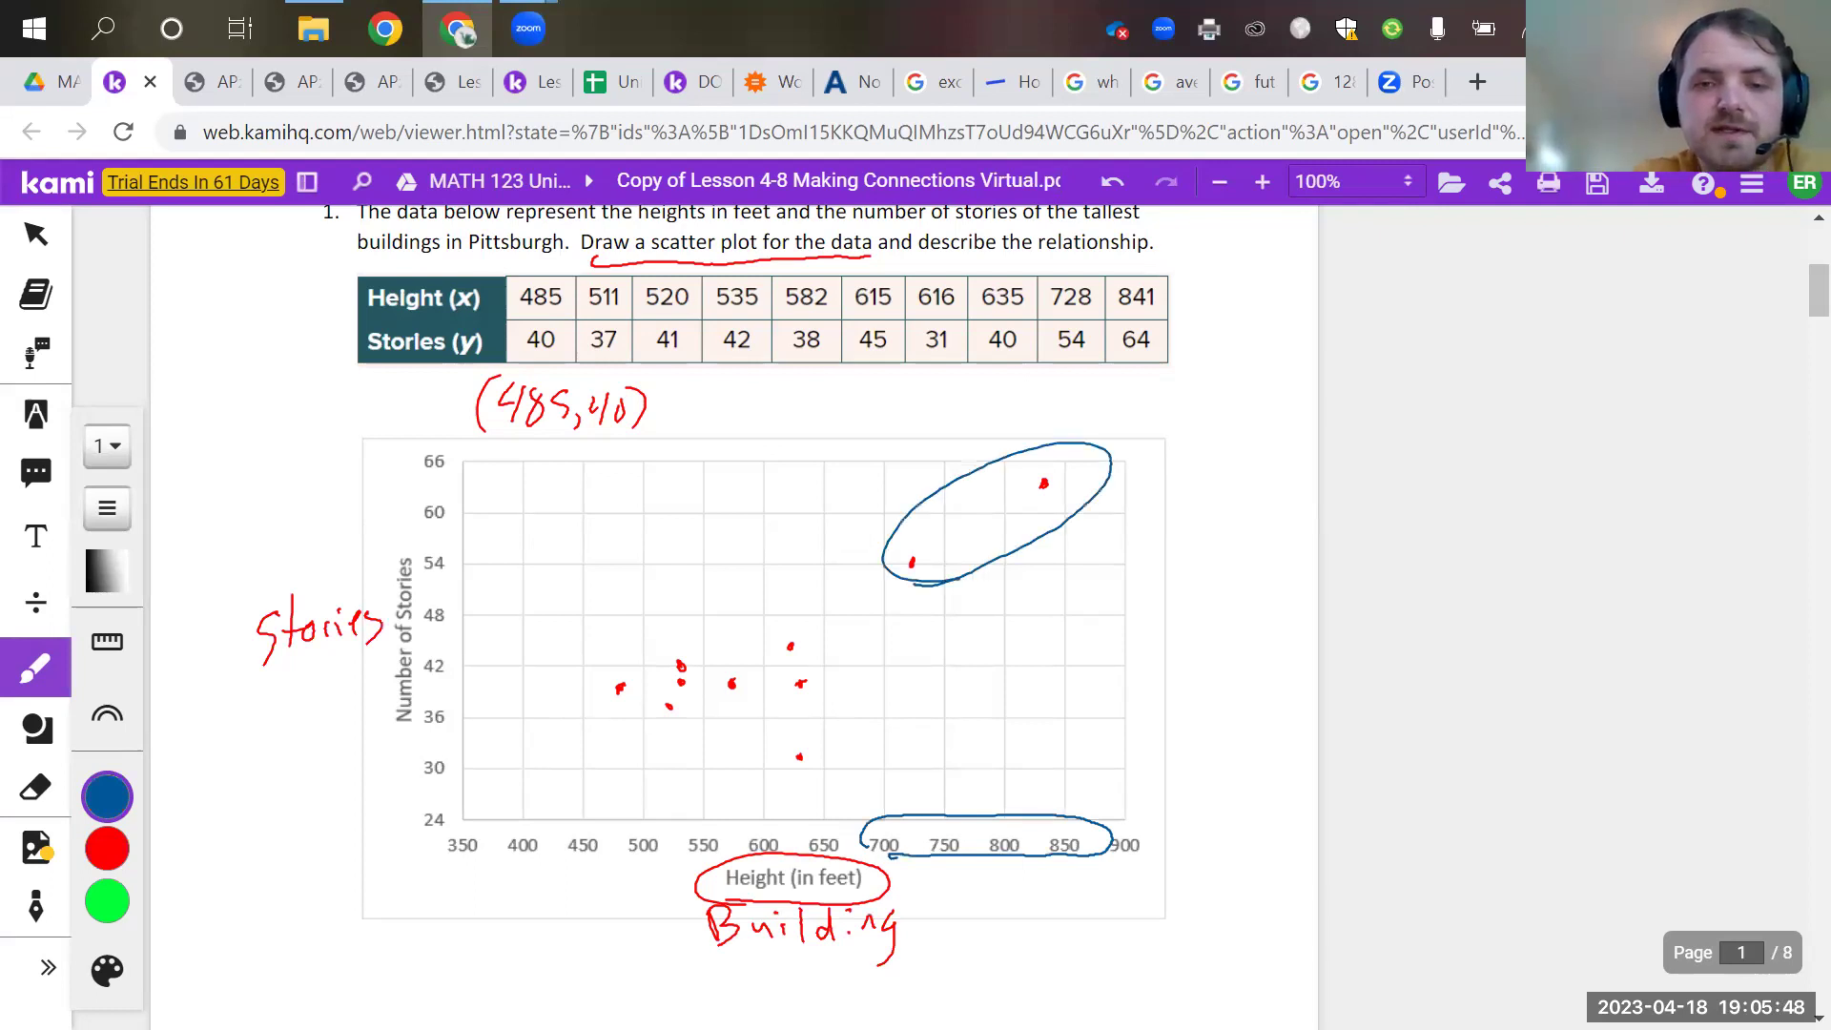
key(ctrl+z)
key(ctrl+z)
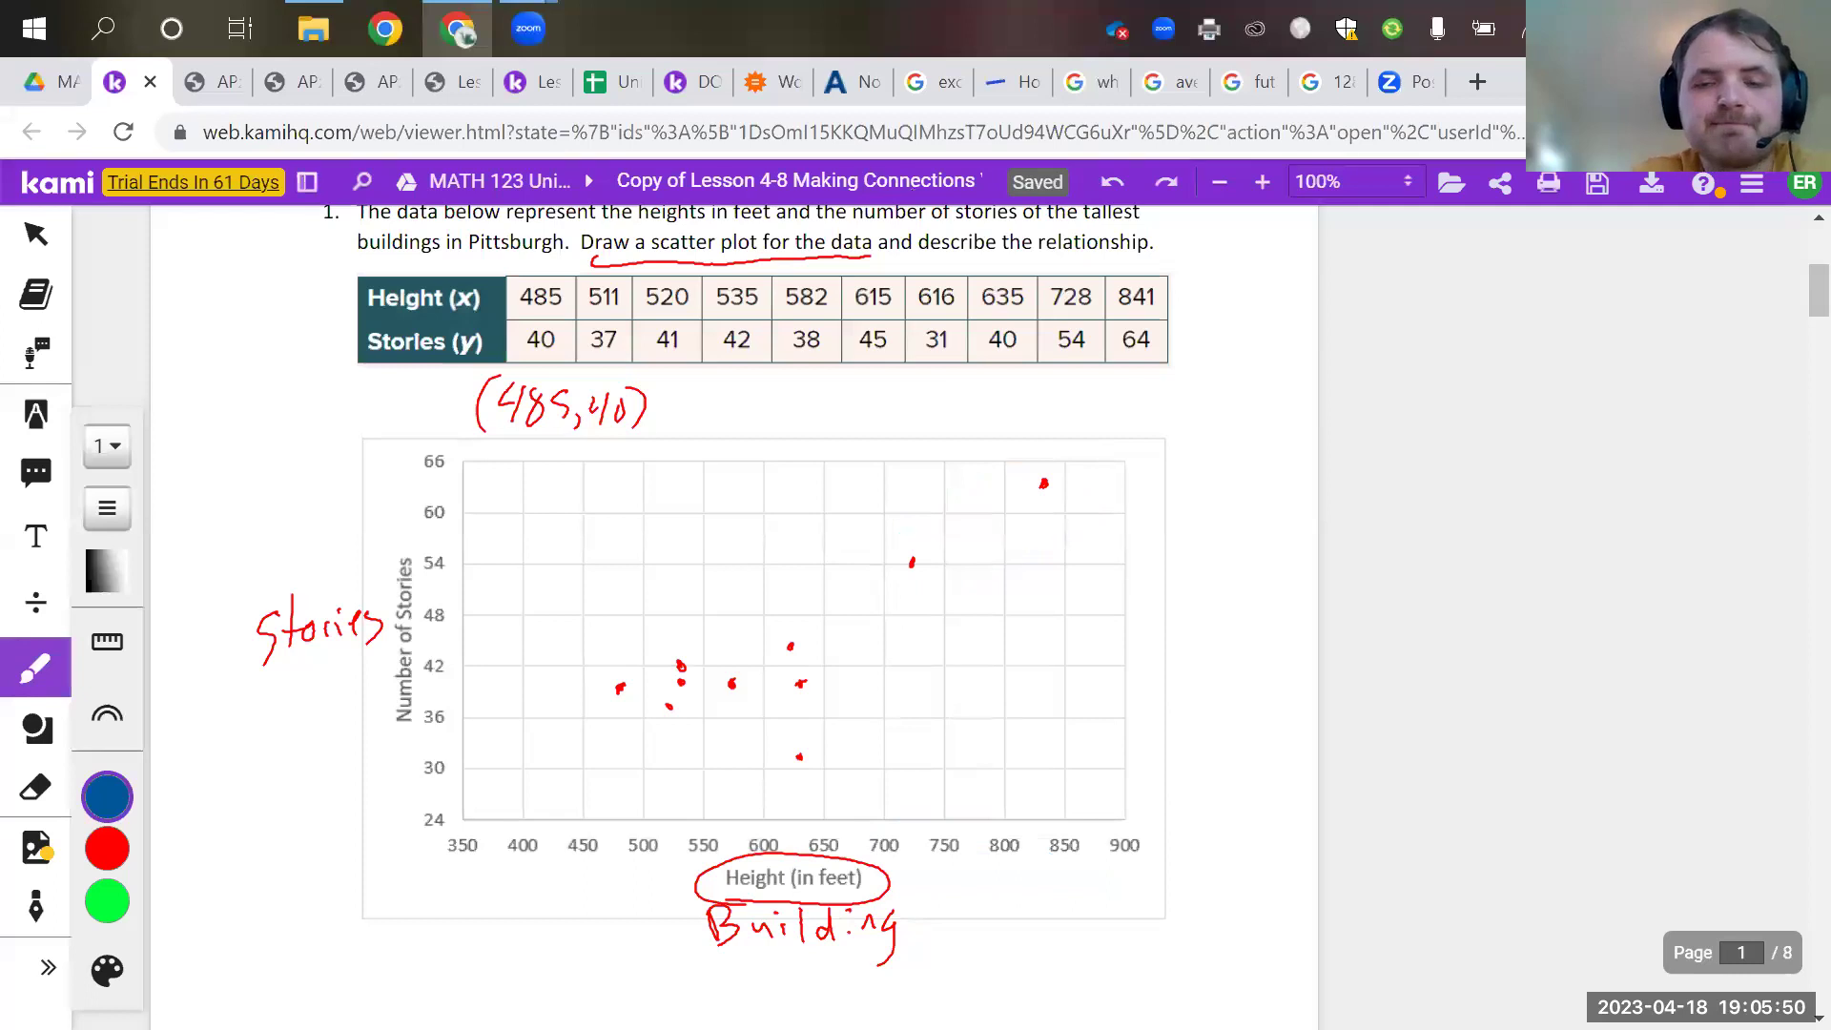
Step: Erase the red circle around 'Height (in feet)' and return to the drawing pen
click(35, 787)
click(794, 855)
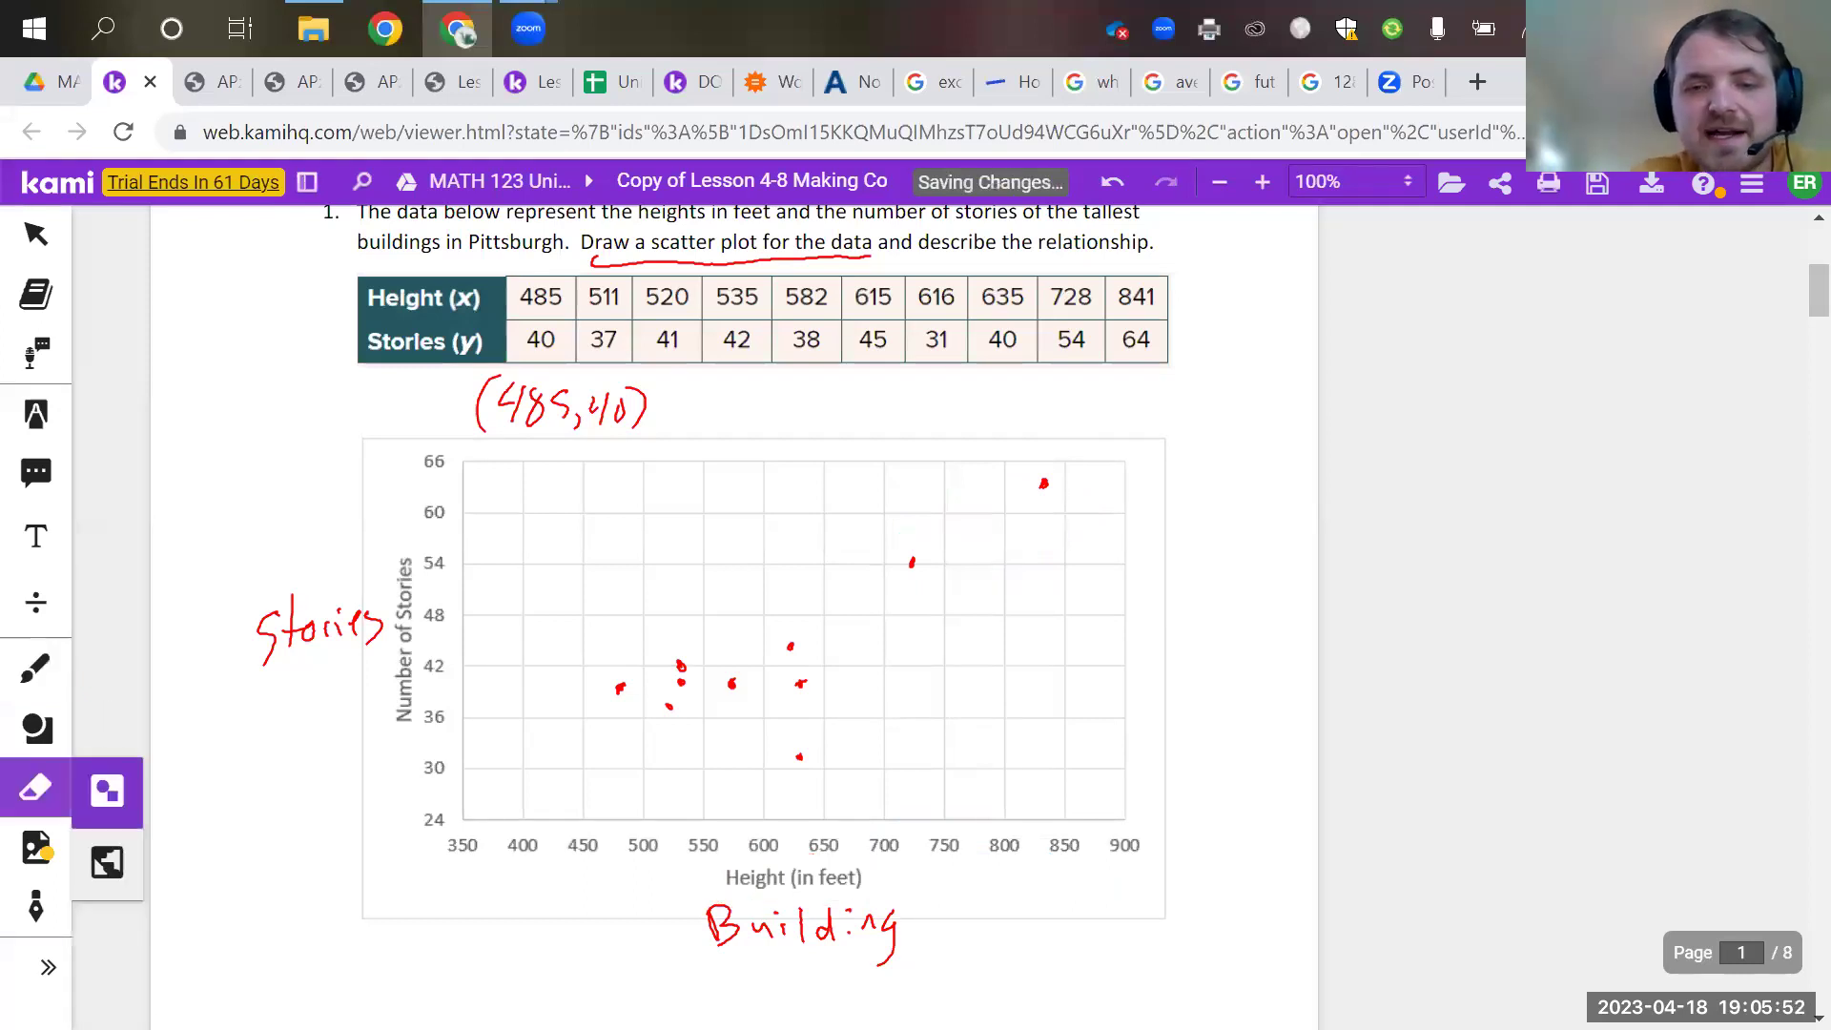
scroll(763, 572, down, 1)
click(35, 668)
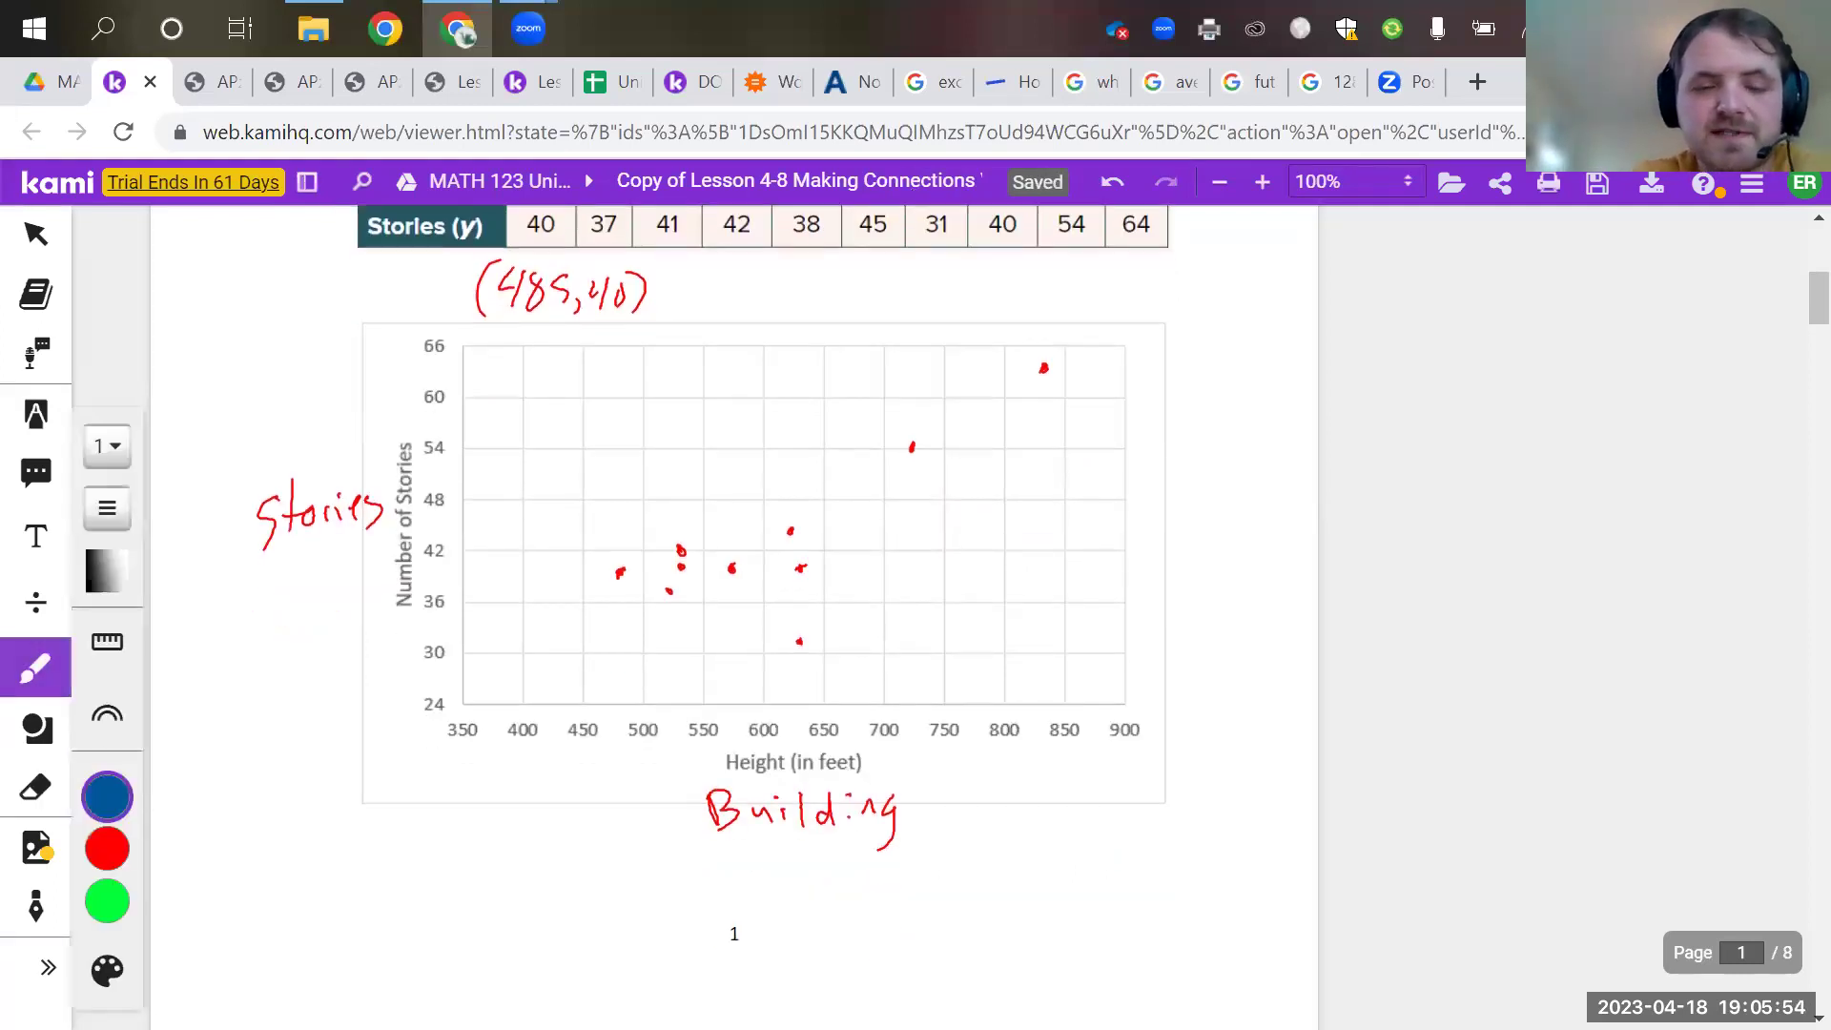
Step: Type 'As the height of the building gets larger, the more stories the building is likely to have.' below the chart
click(36, 537)
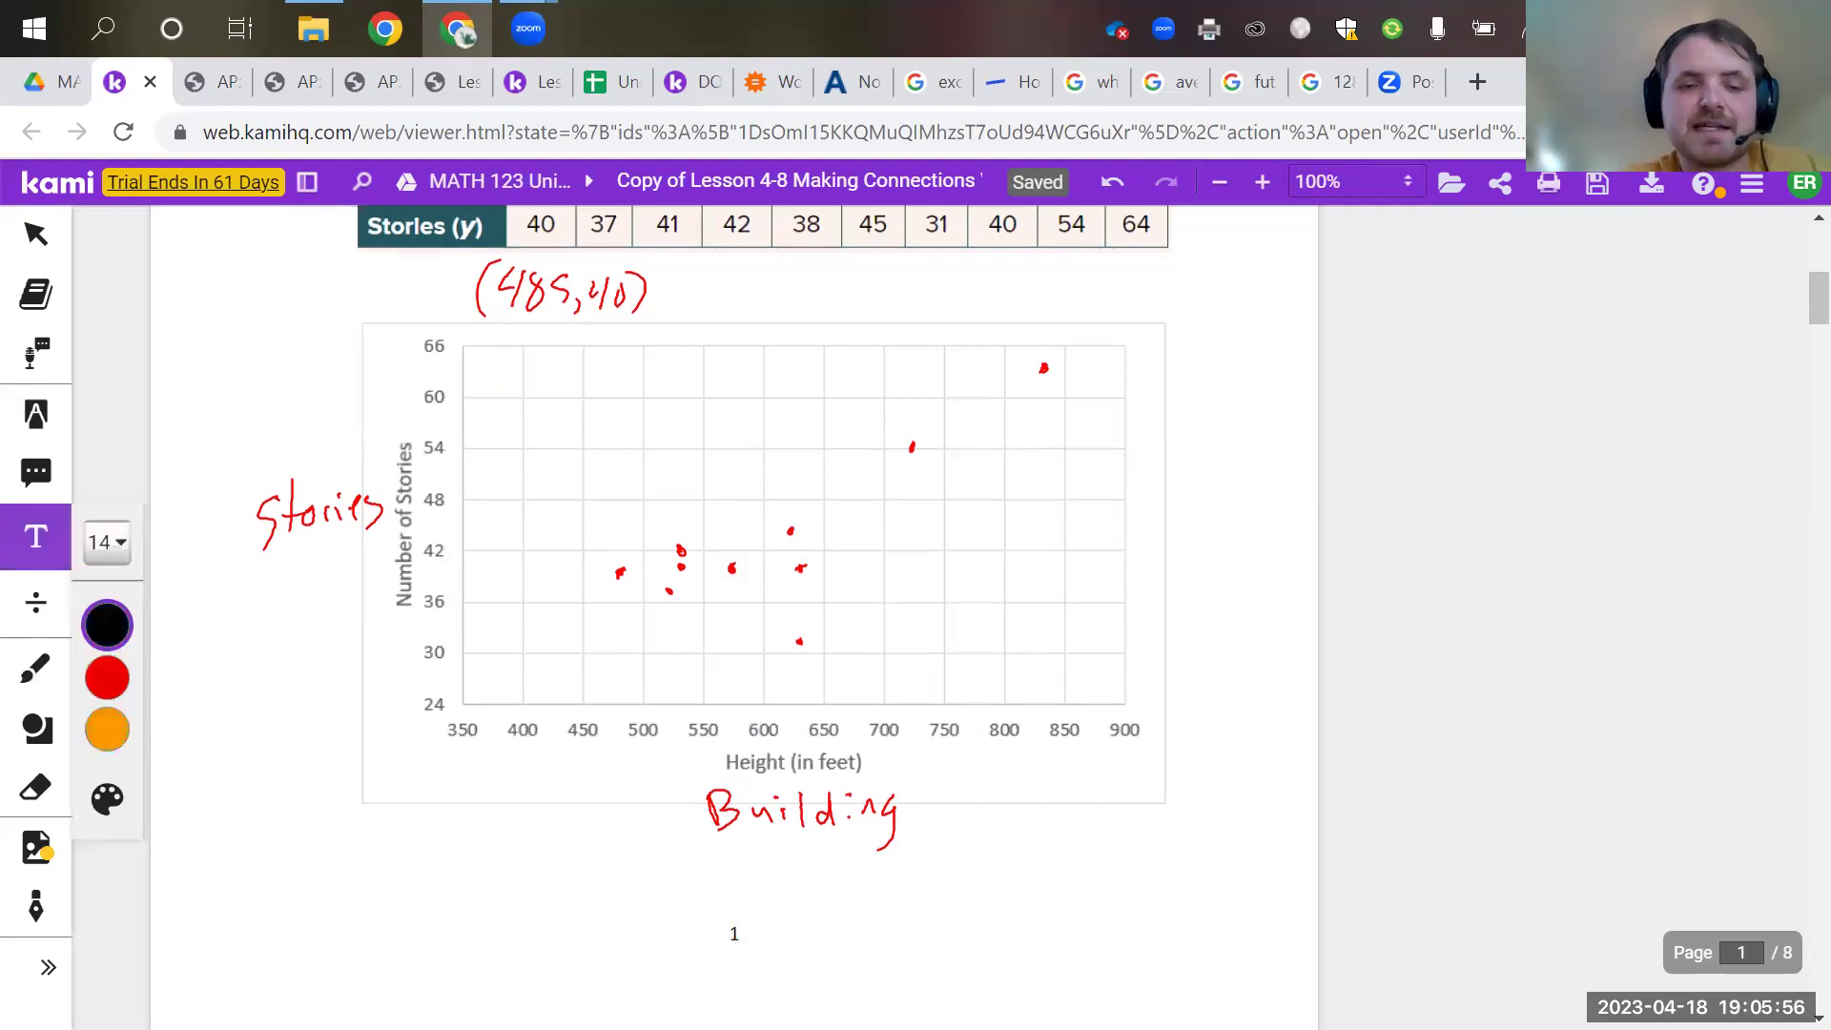
click(360, 840)
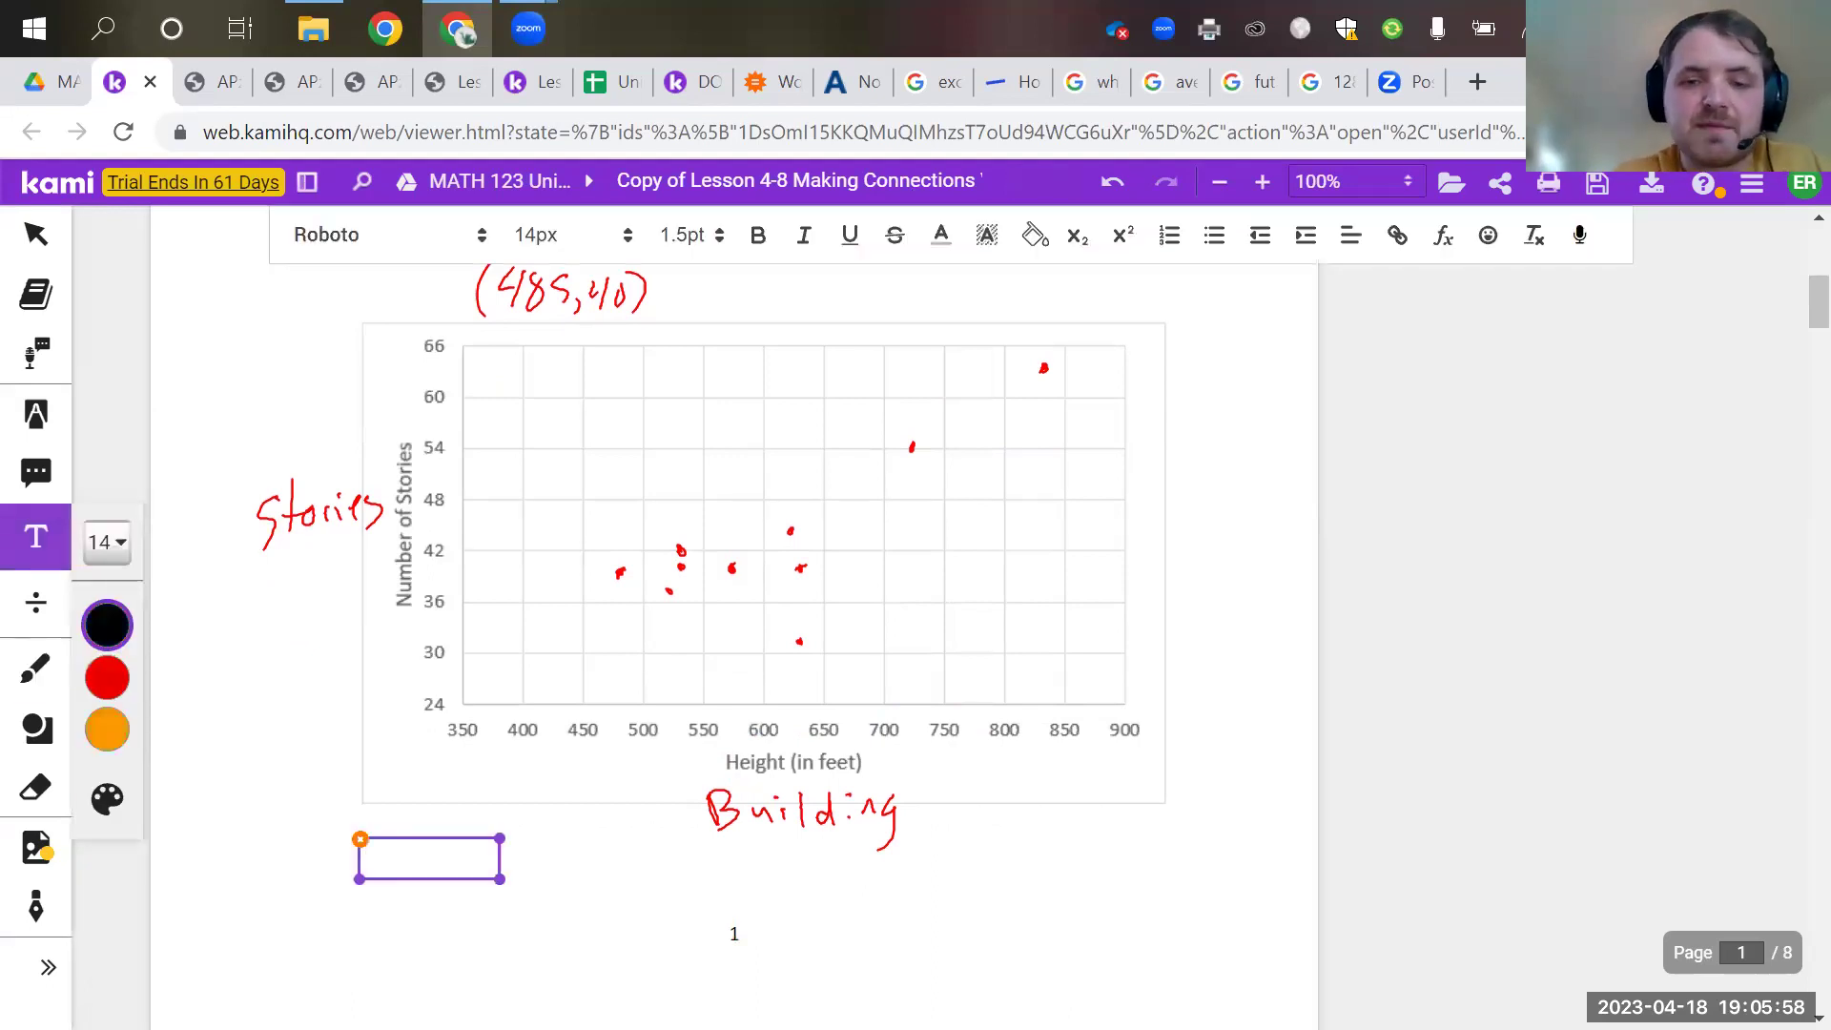
text(As the )
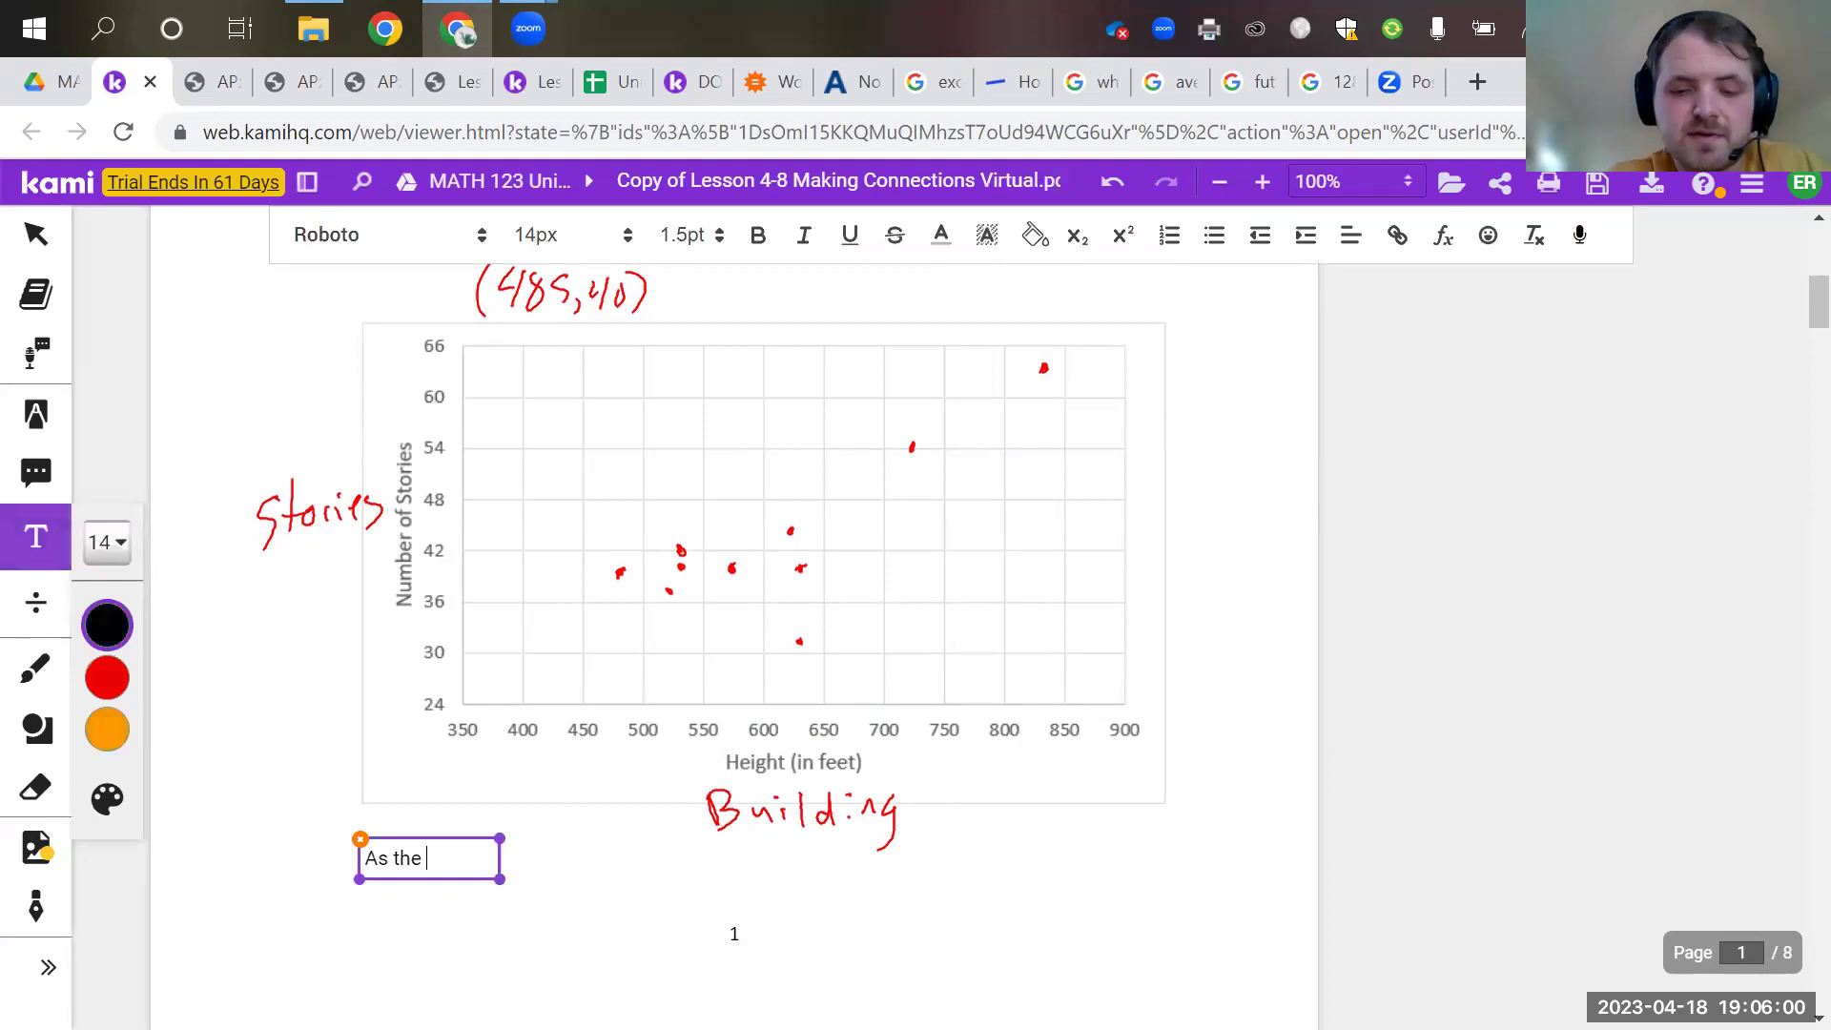
text(height of th)
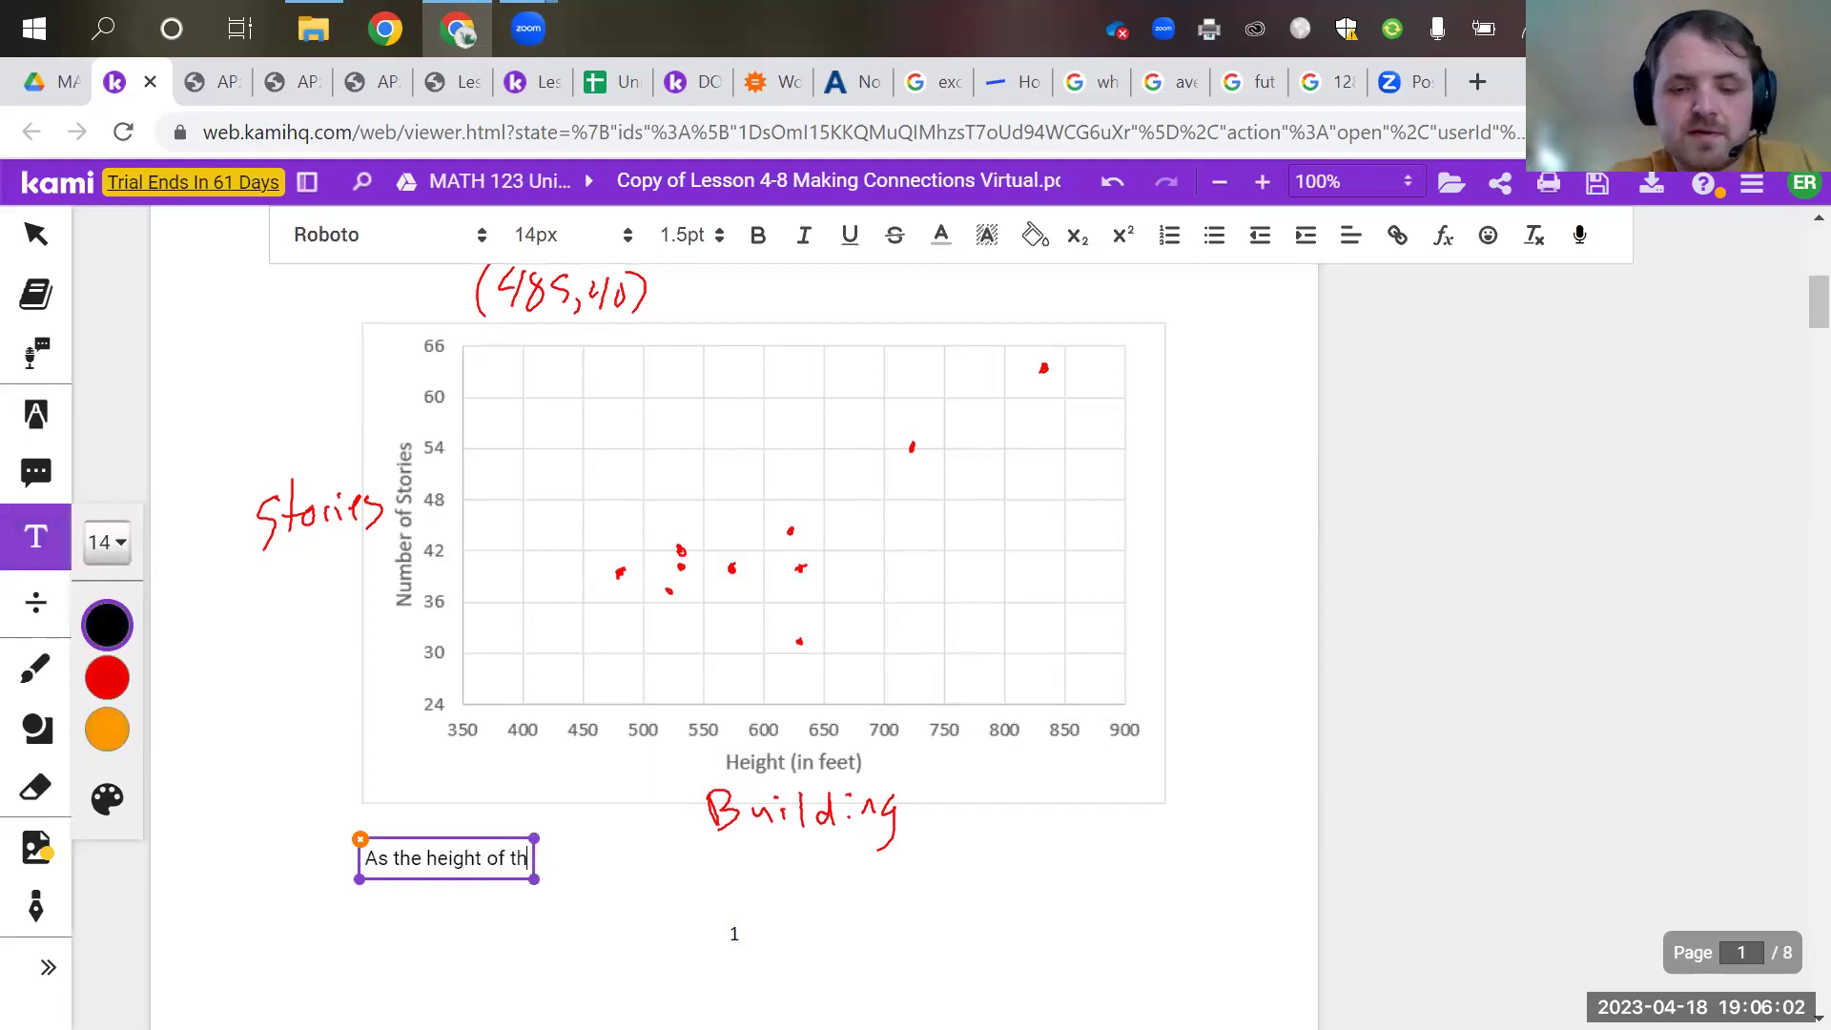
text(e building)
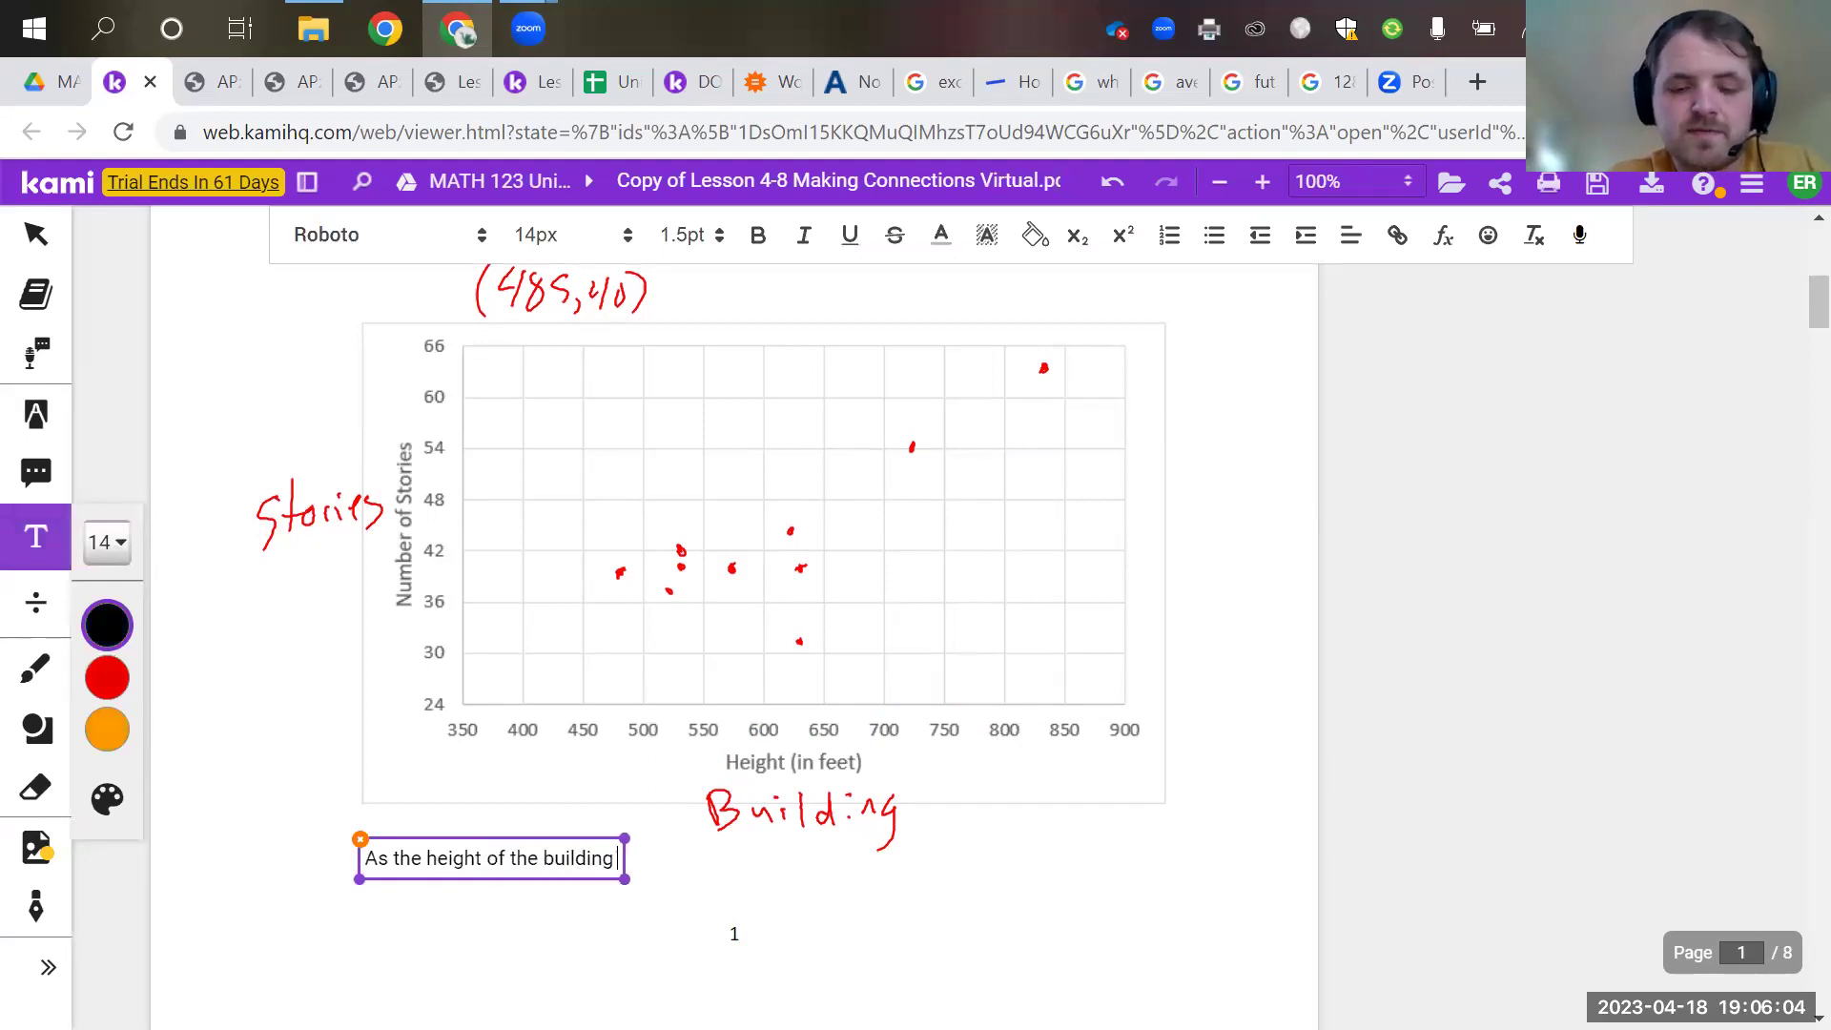
text( gets larger)
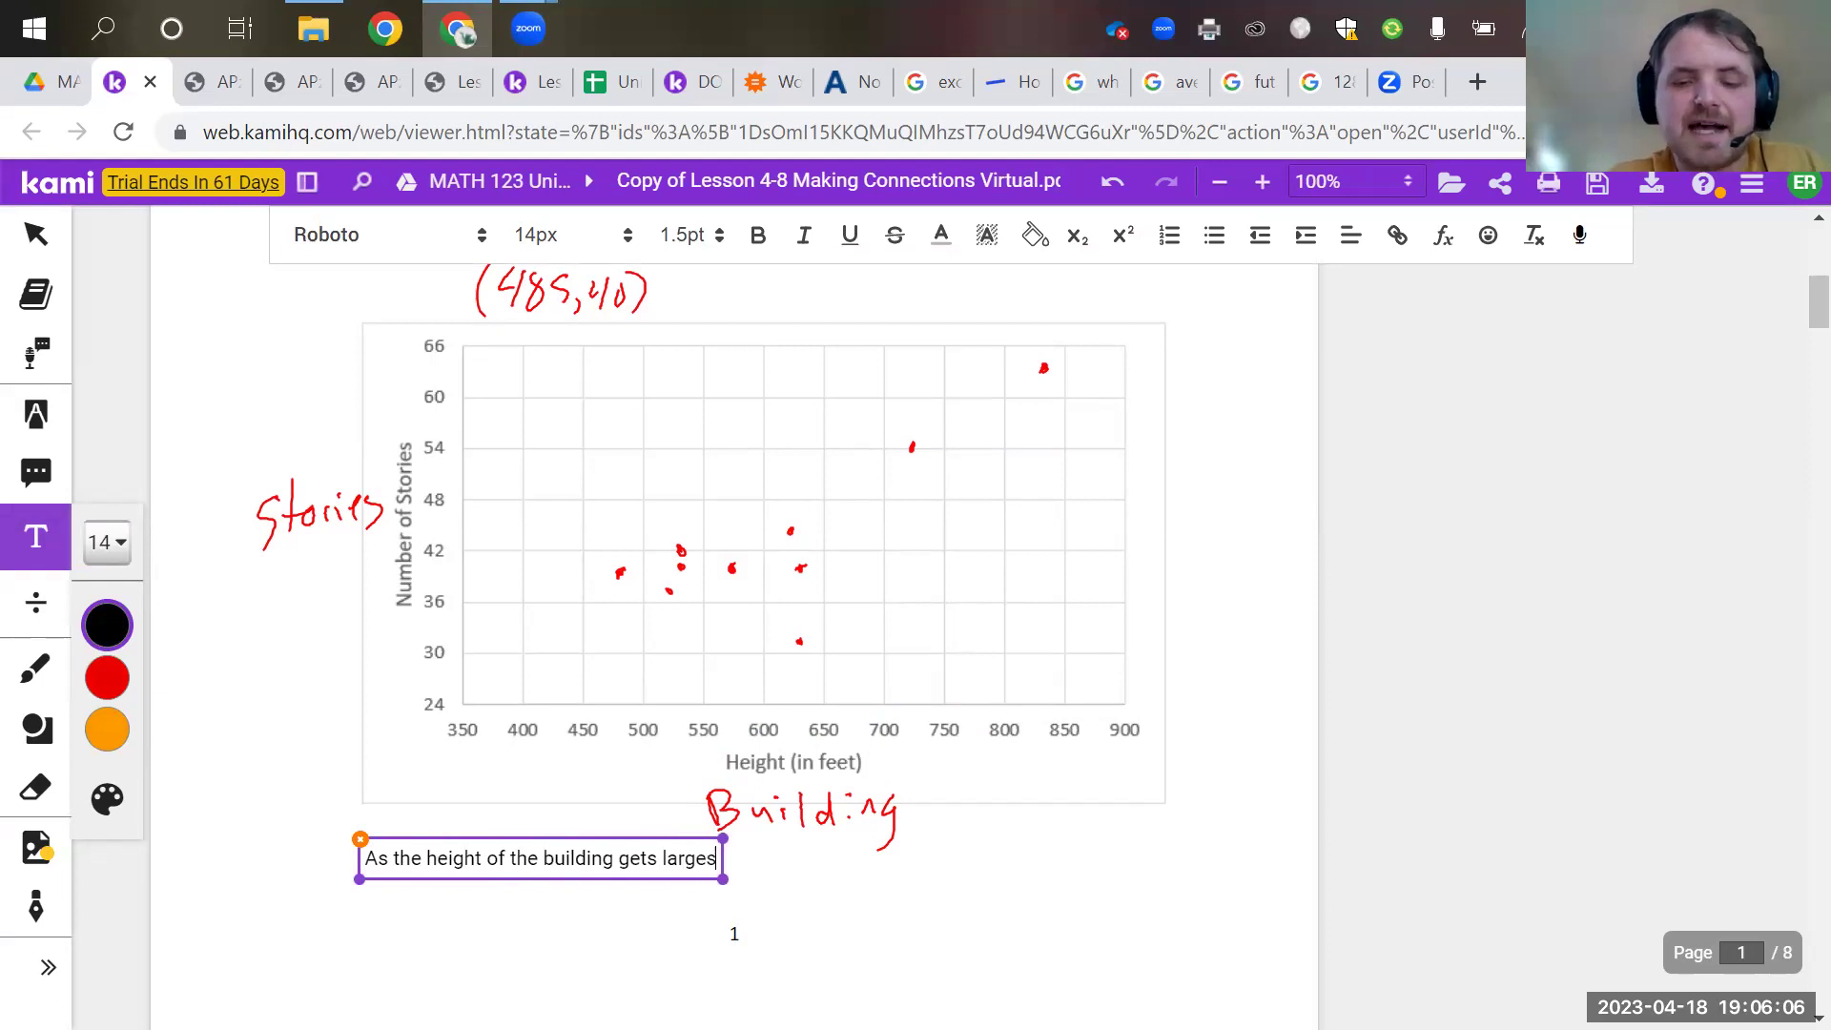
text(, th)
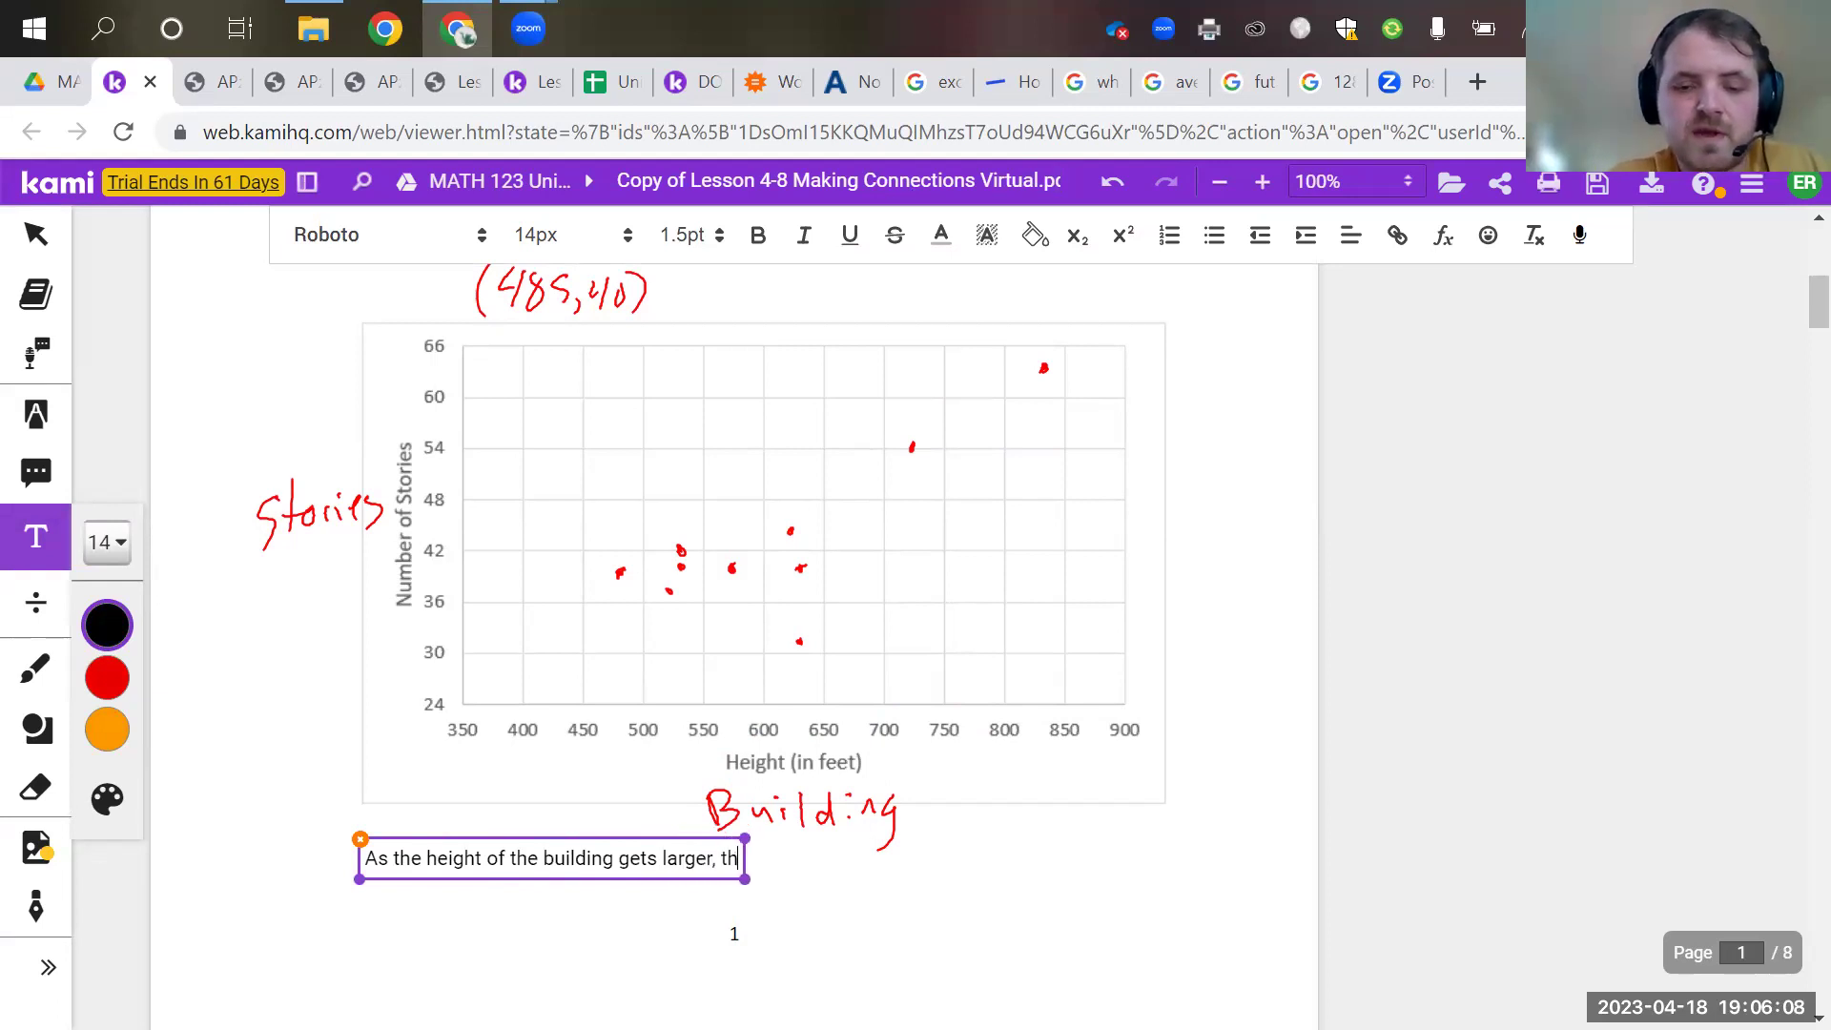
text(e more stories)
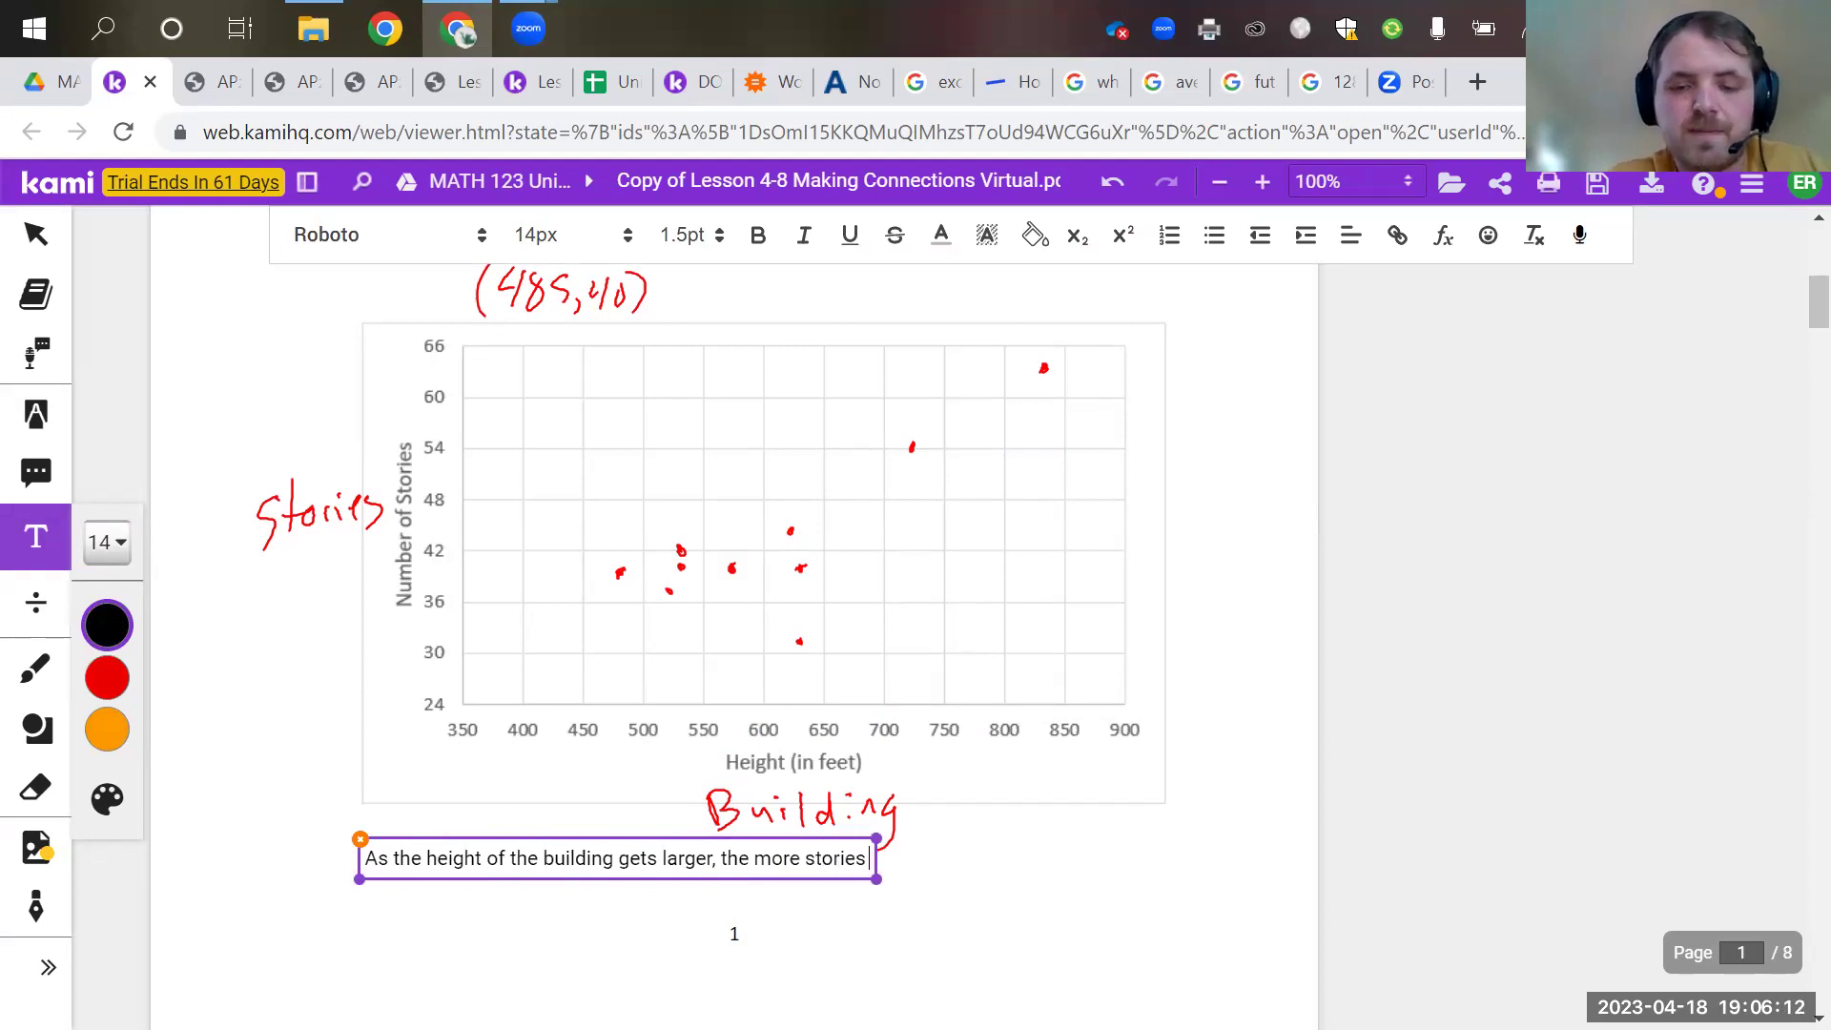
text( the building)
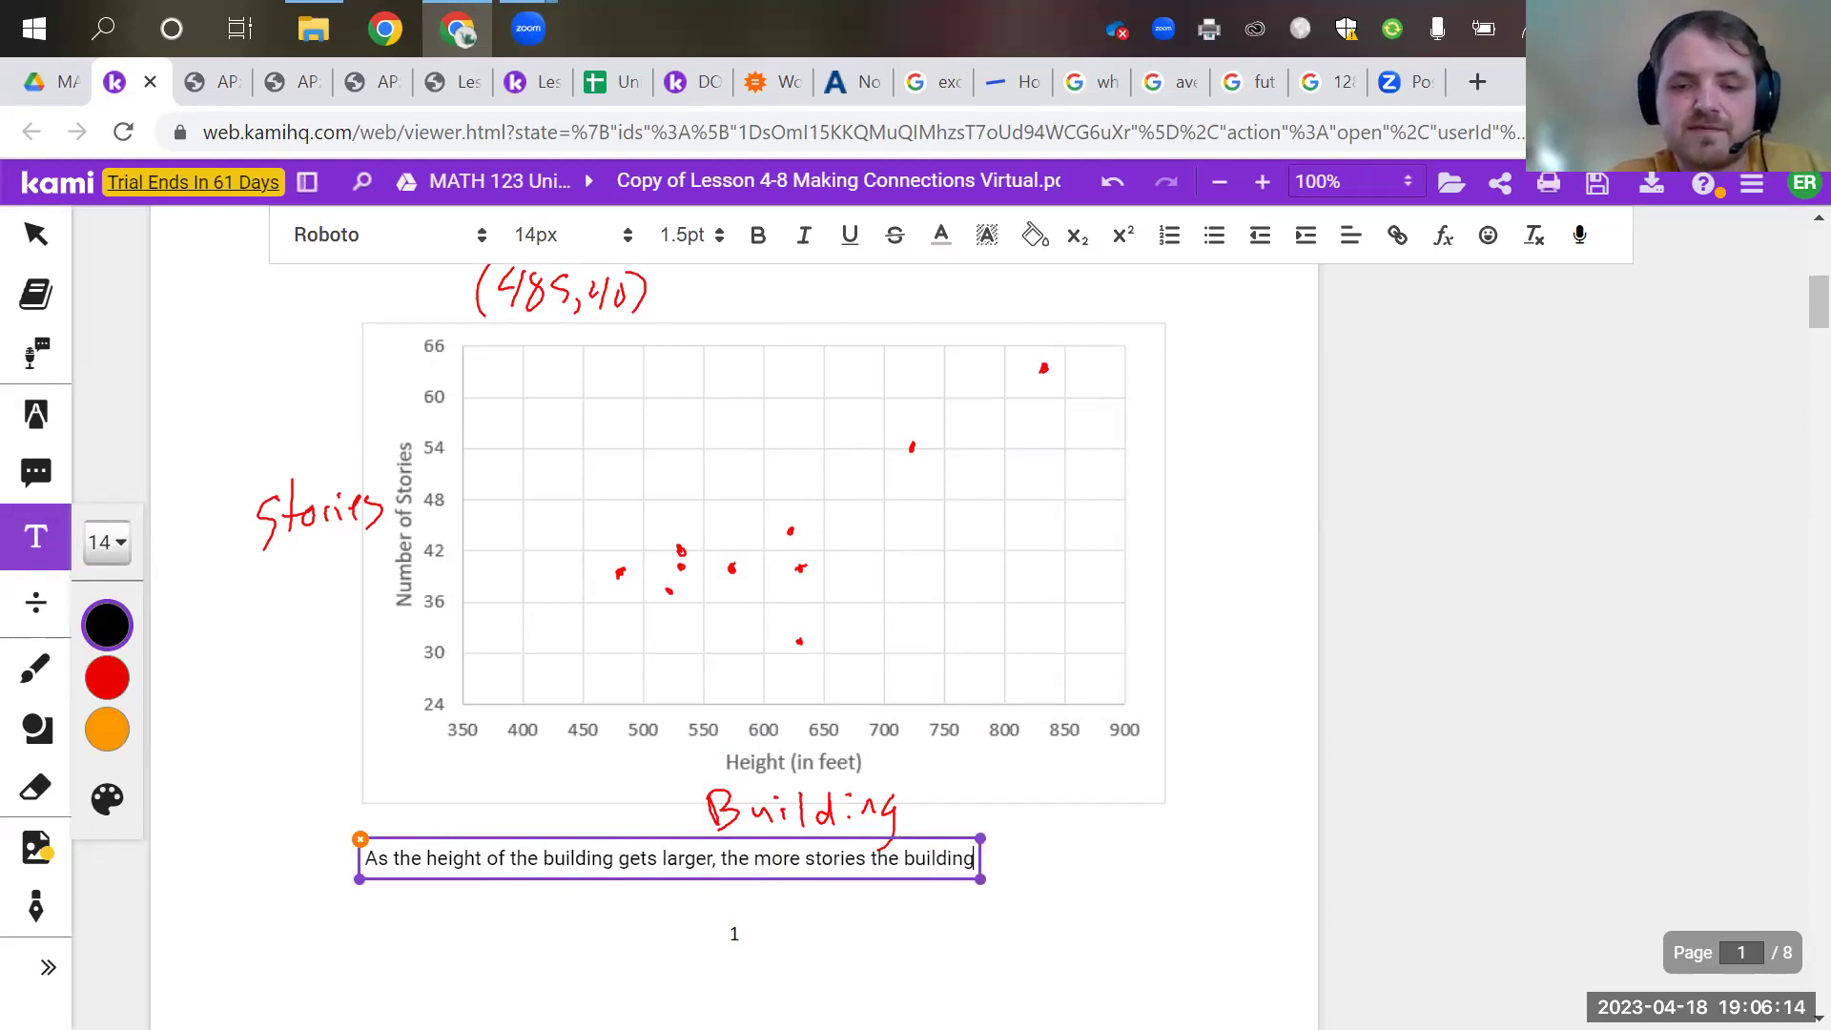
text( is likely to h)
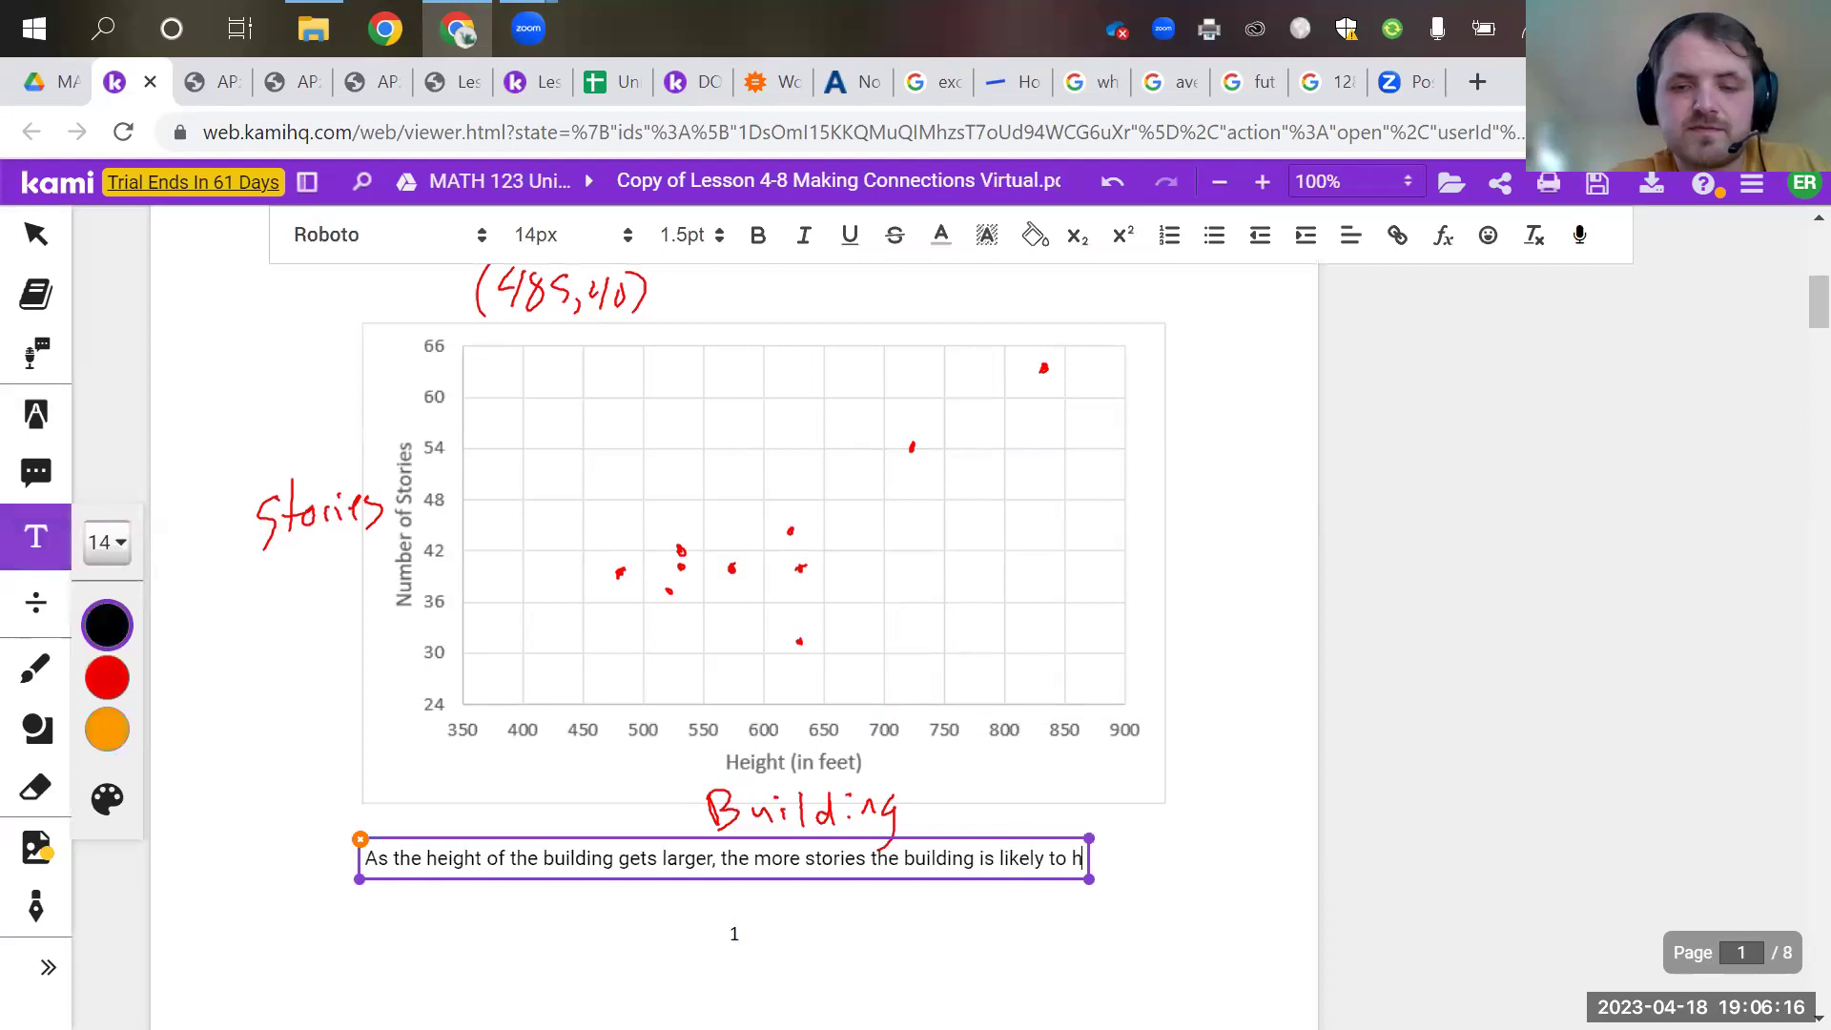
text(ave.)
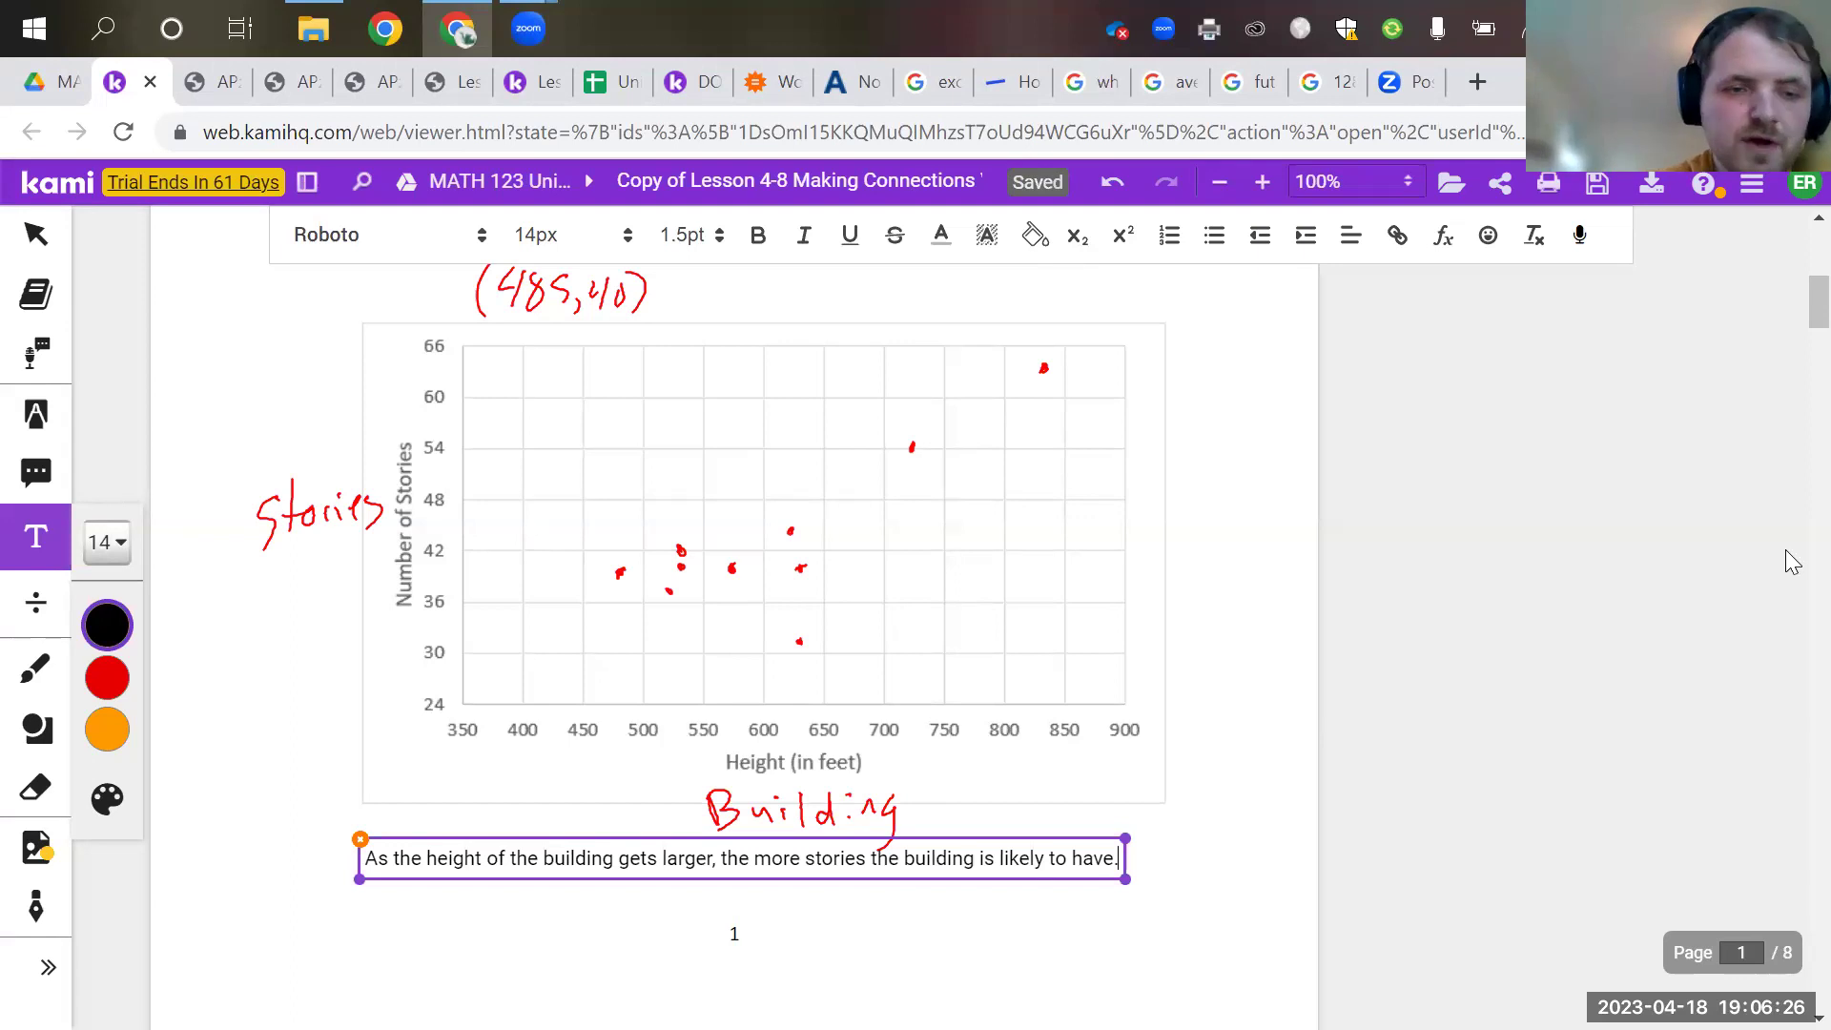
key(d)
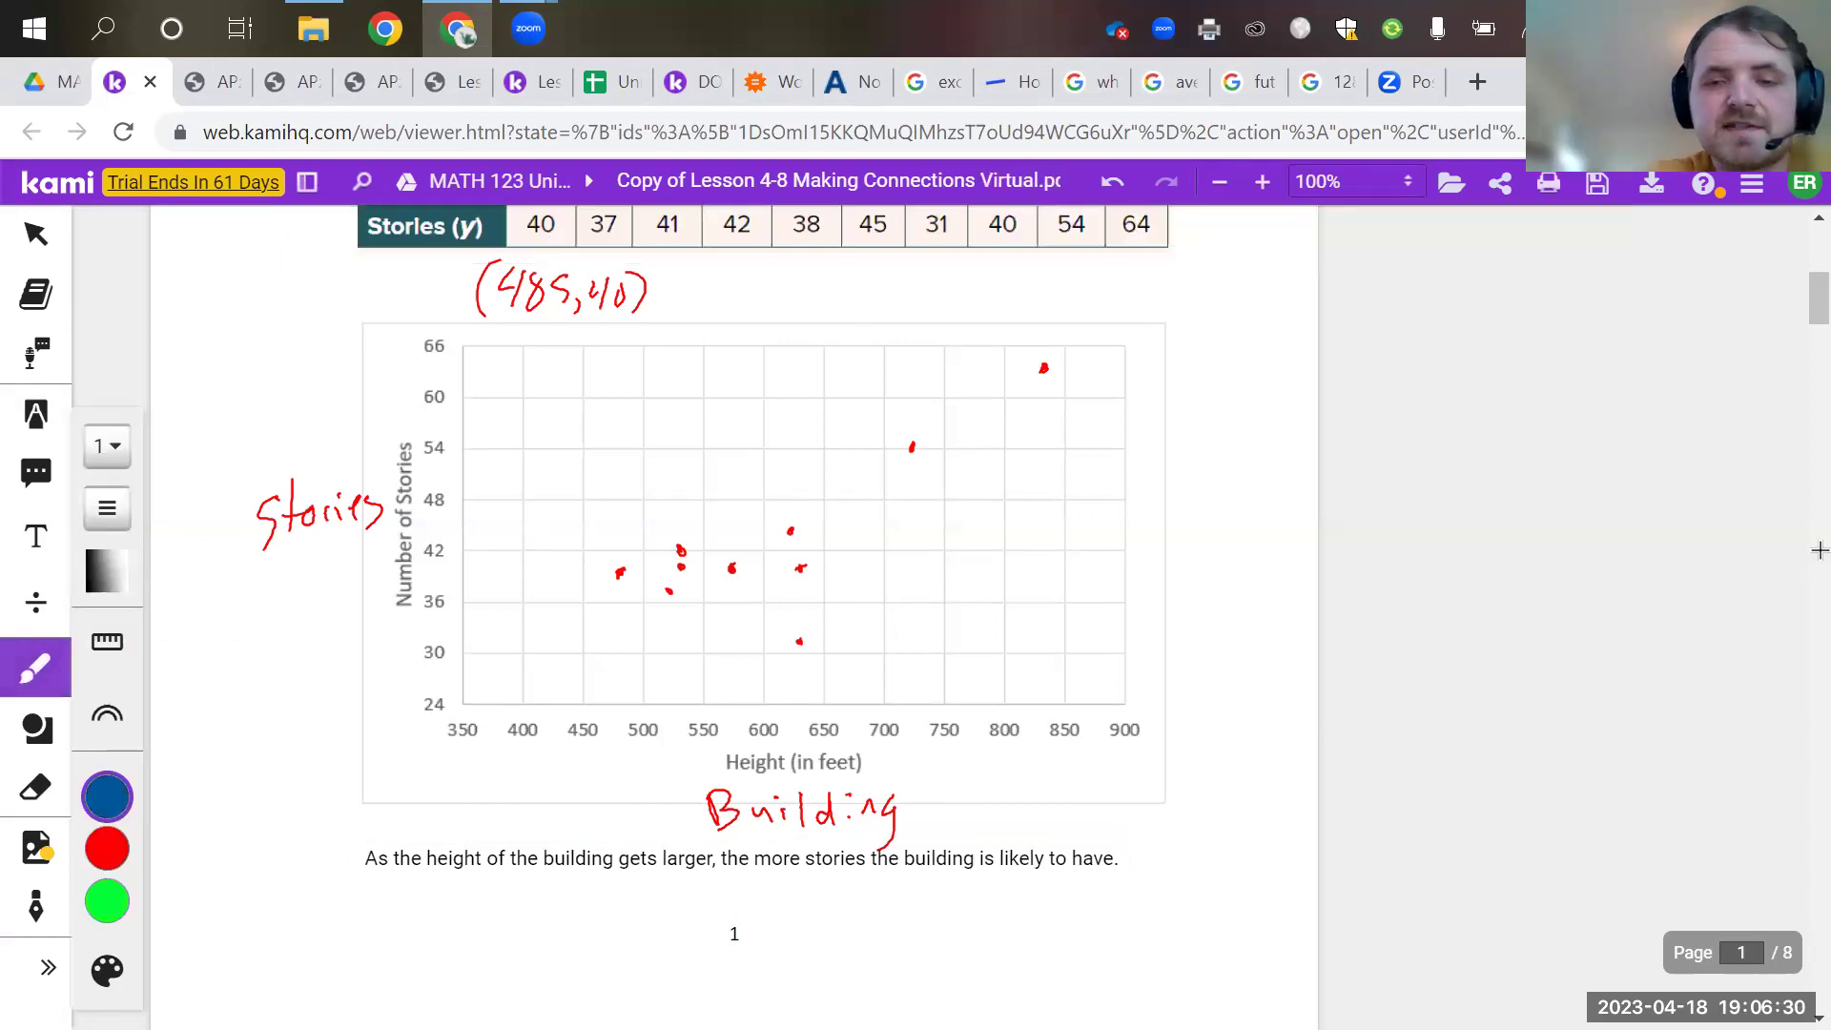
Step: Draw a shallow blue line across the scatter points after undoing several attempts
mouse_move(1044, 368)
mouse_down()
mouse_move(788, 533)
mouse_move(650, 559)
mouse_move(671, 592)
mouse_move(774, 563)
mouse_move(804, 602)
mouse_move(790, 658)
mouse_up()
key(ctrl+z)
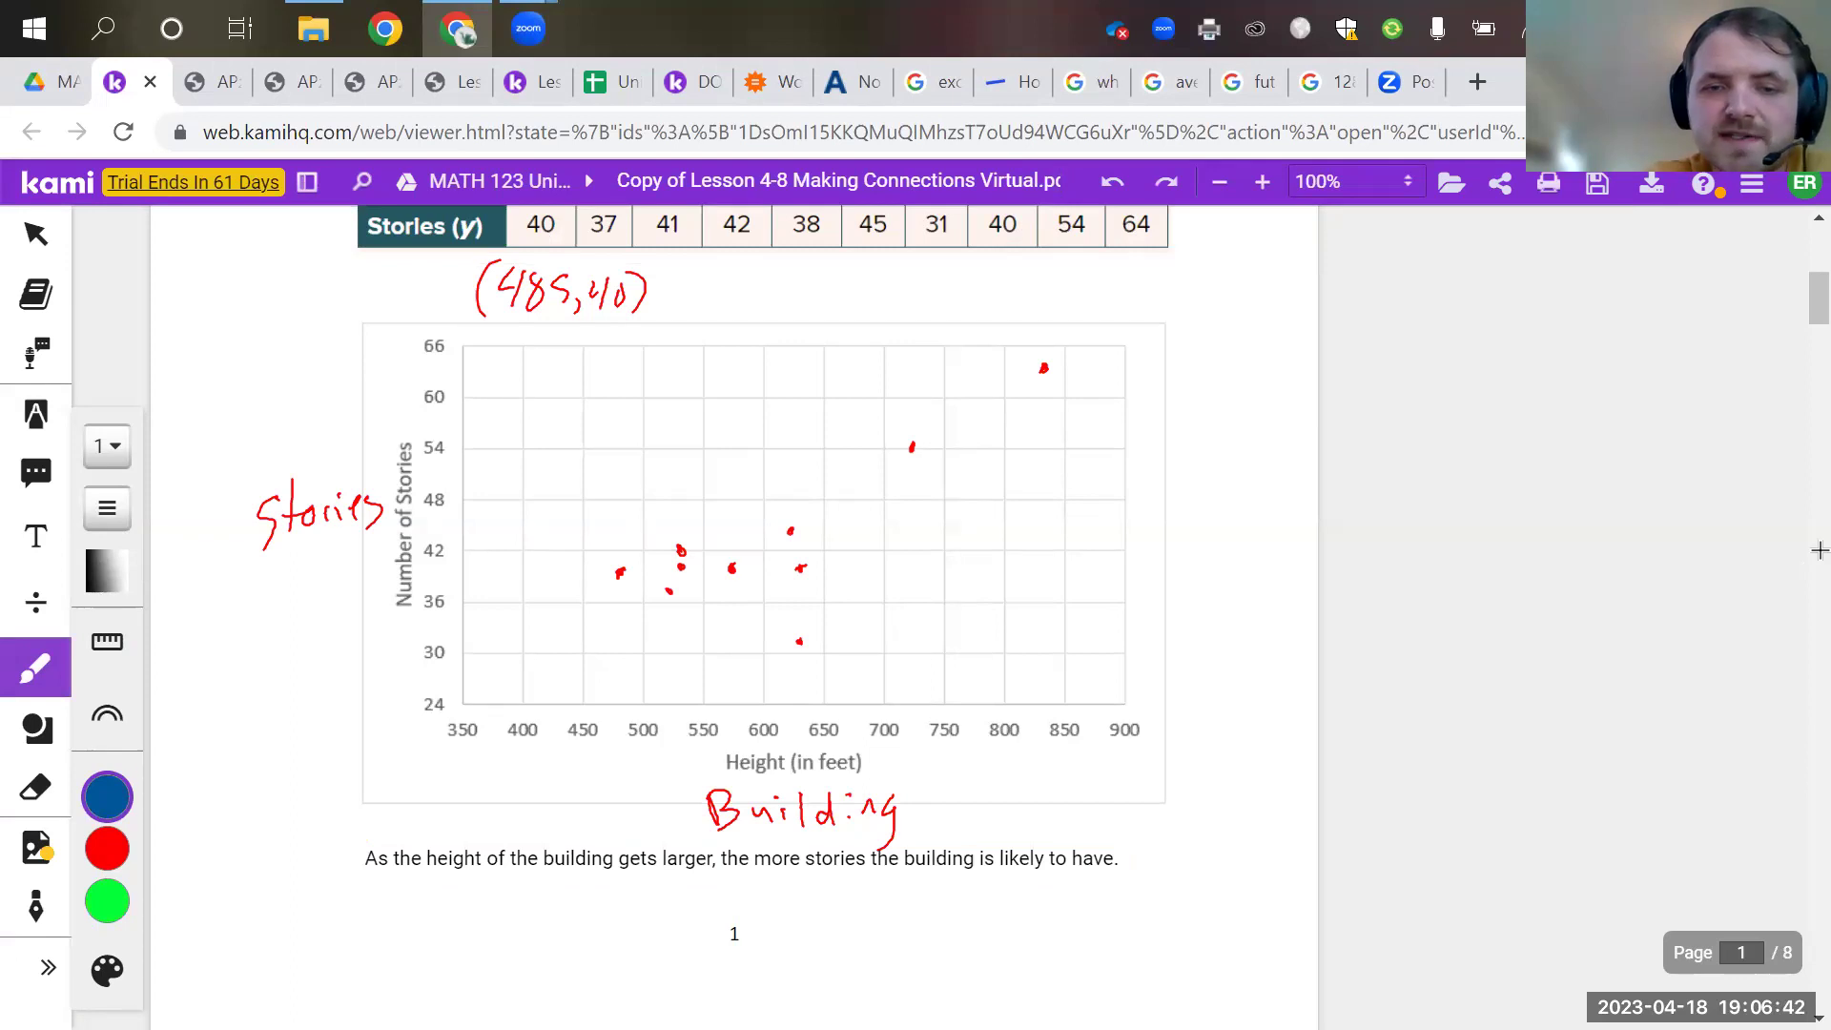
drag(467, 693, 1128, 346)
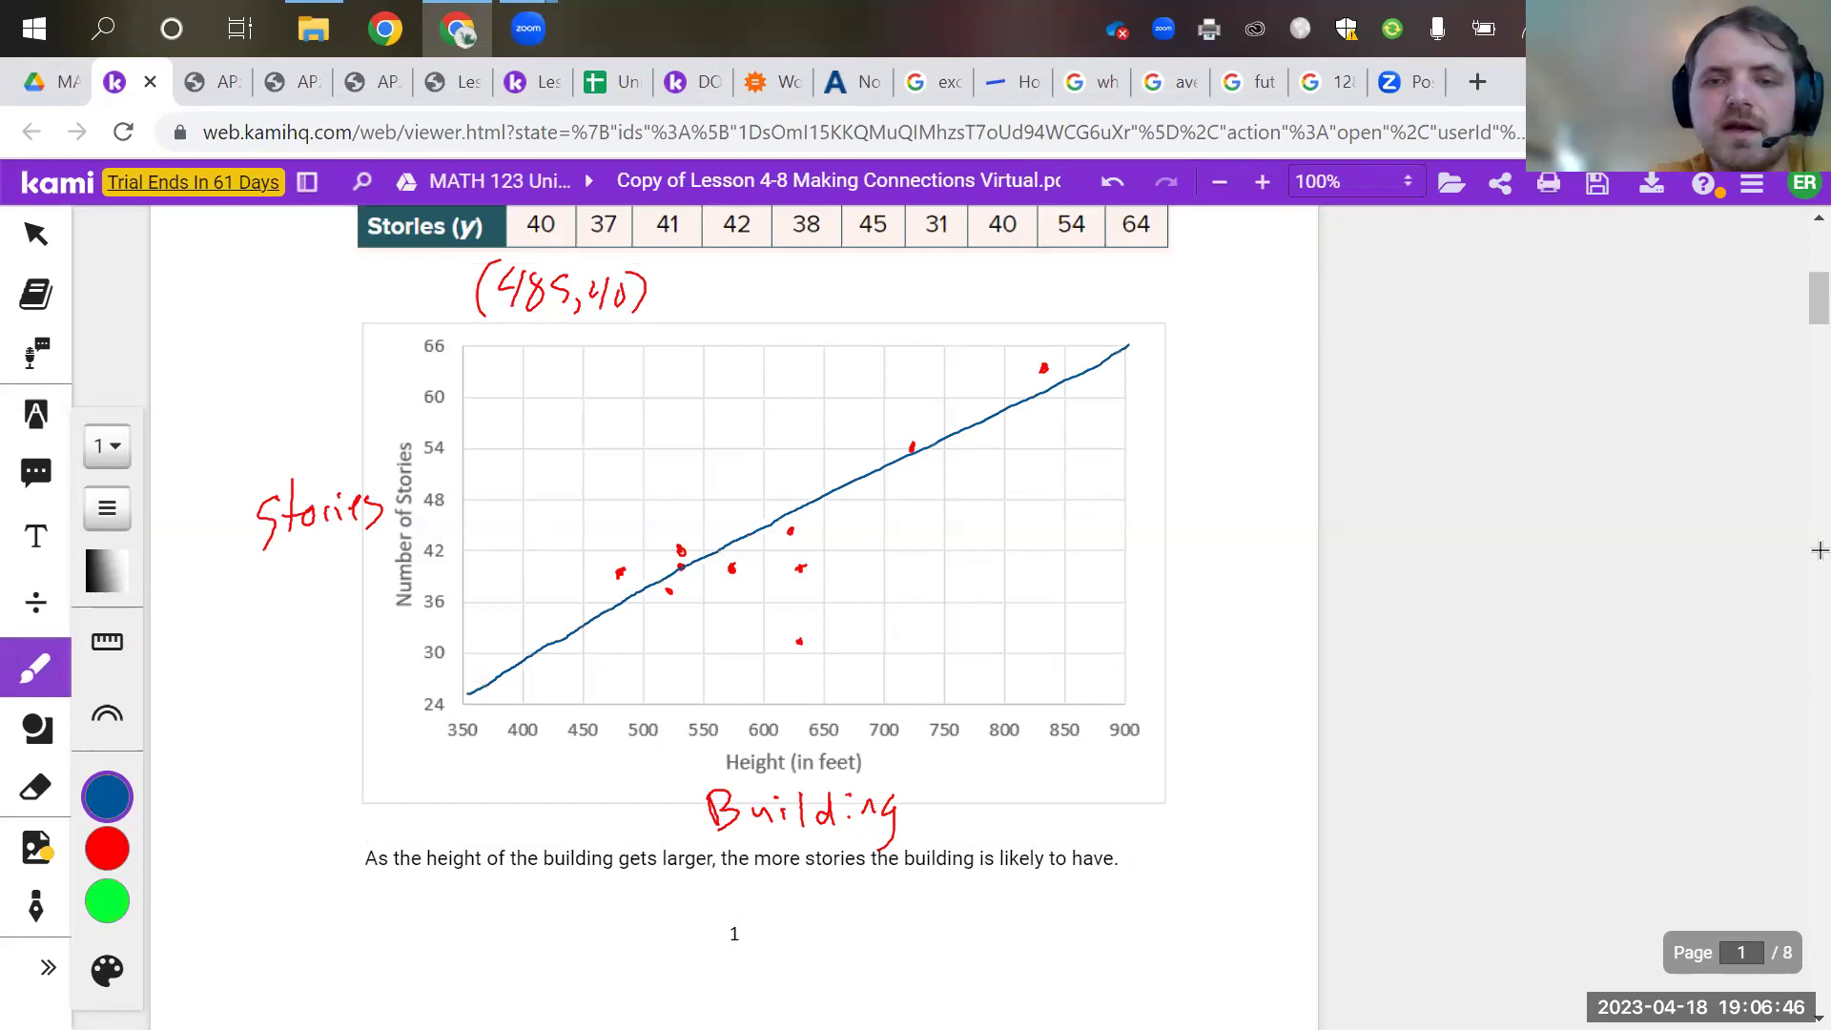
key(ctrl+z)
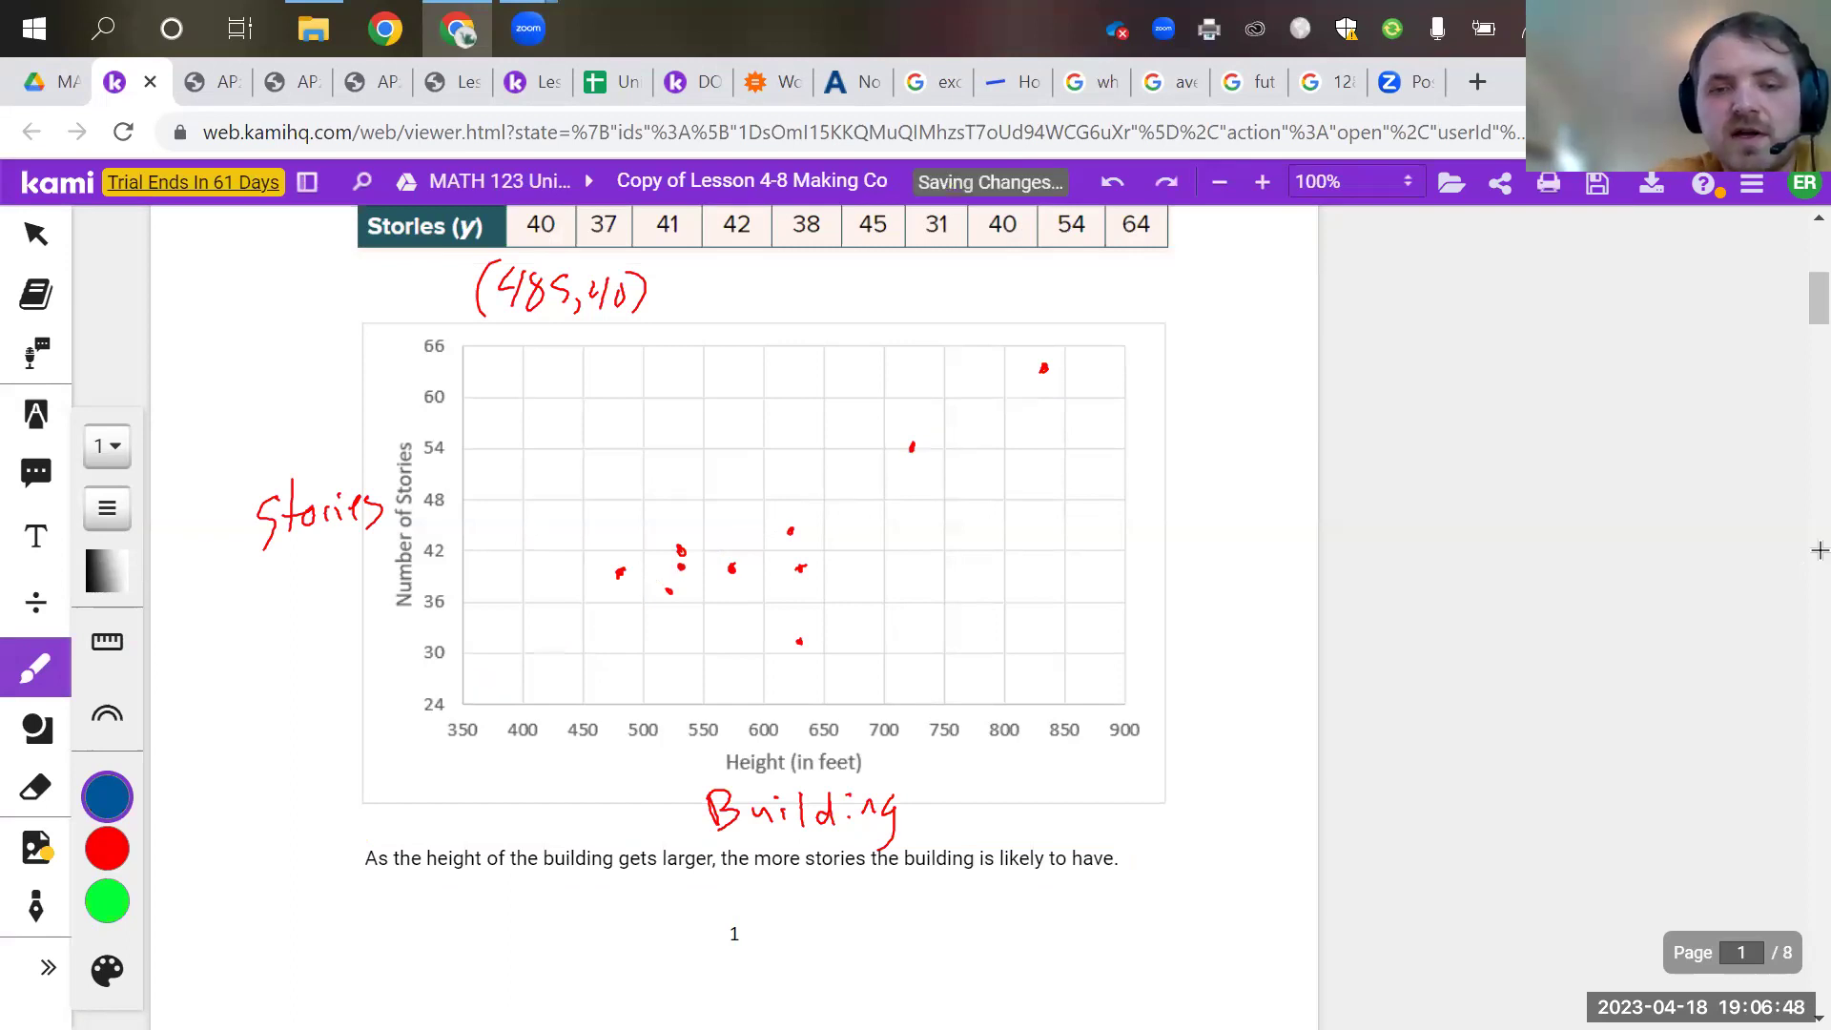
drag(465, 585, 603, 565)
key(ctrl+z)
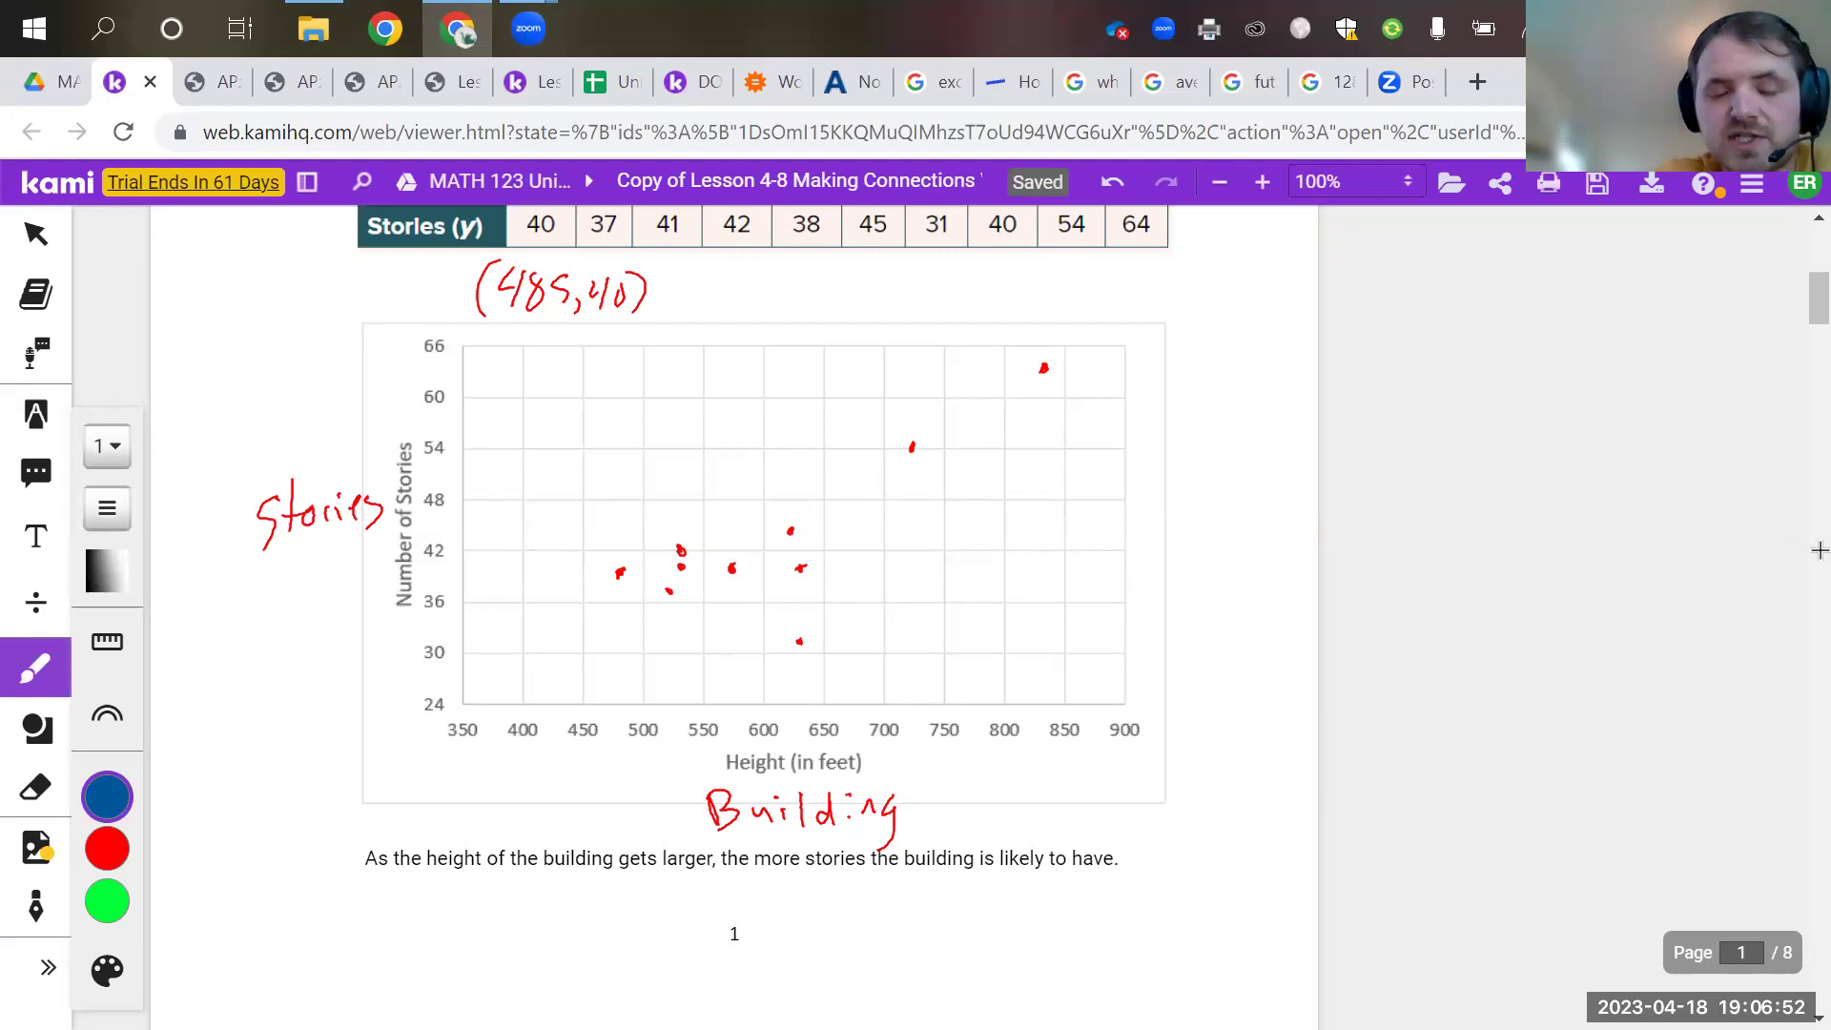
mouse_move(464, 587)
mouse_down()
mouse_move(812, 561)
mouse_move(816, 536)
mouse_move(1095, 481)
mouse_up()
Step: Draw a steeper magenta line and a green line of best fit through the points
click(107, 970)
click(318, 793)
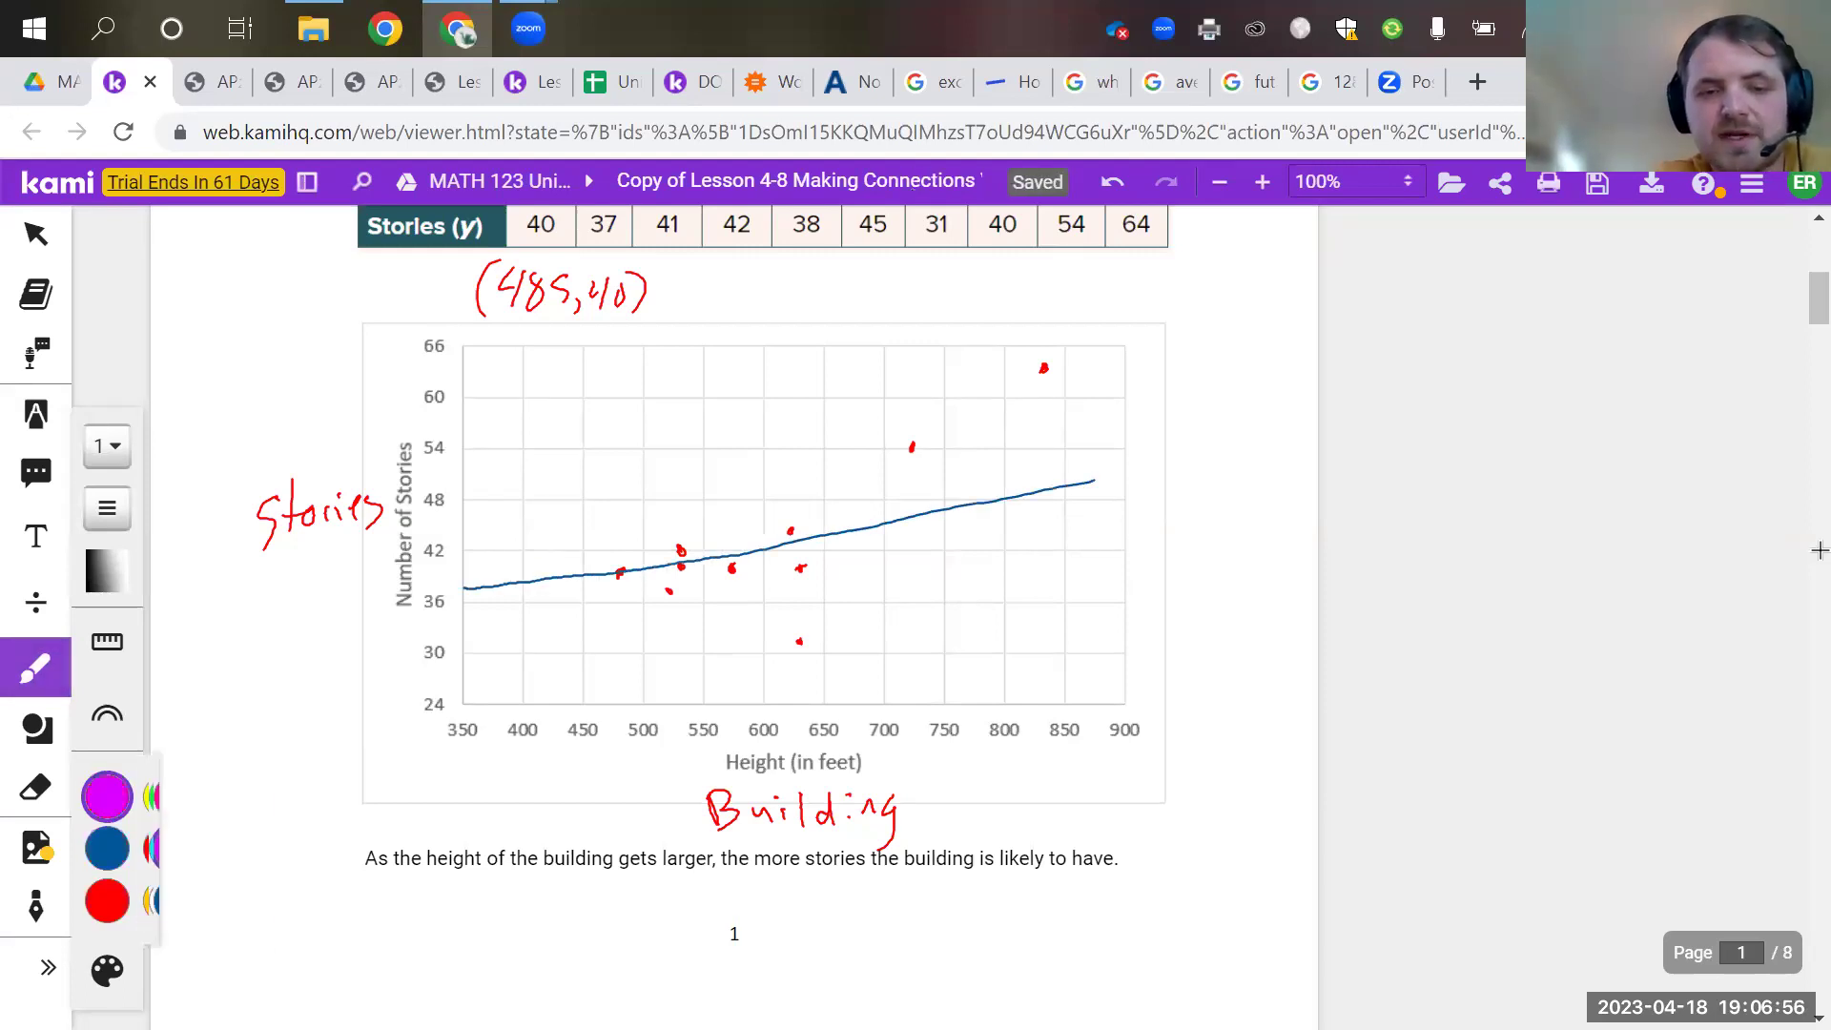
drag(467, 640, 1075, 368)
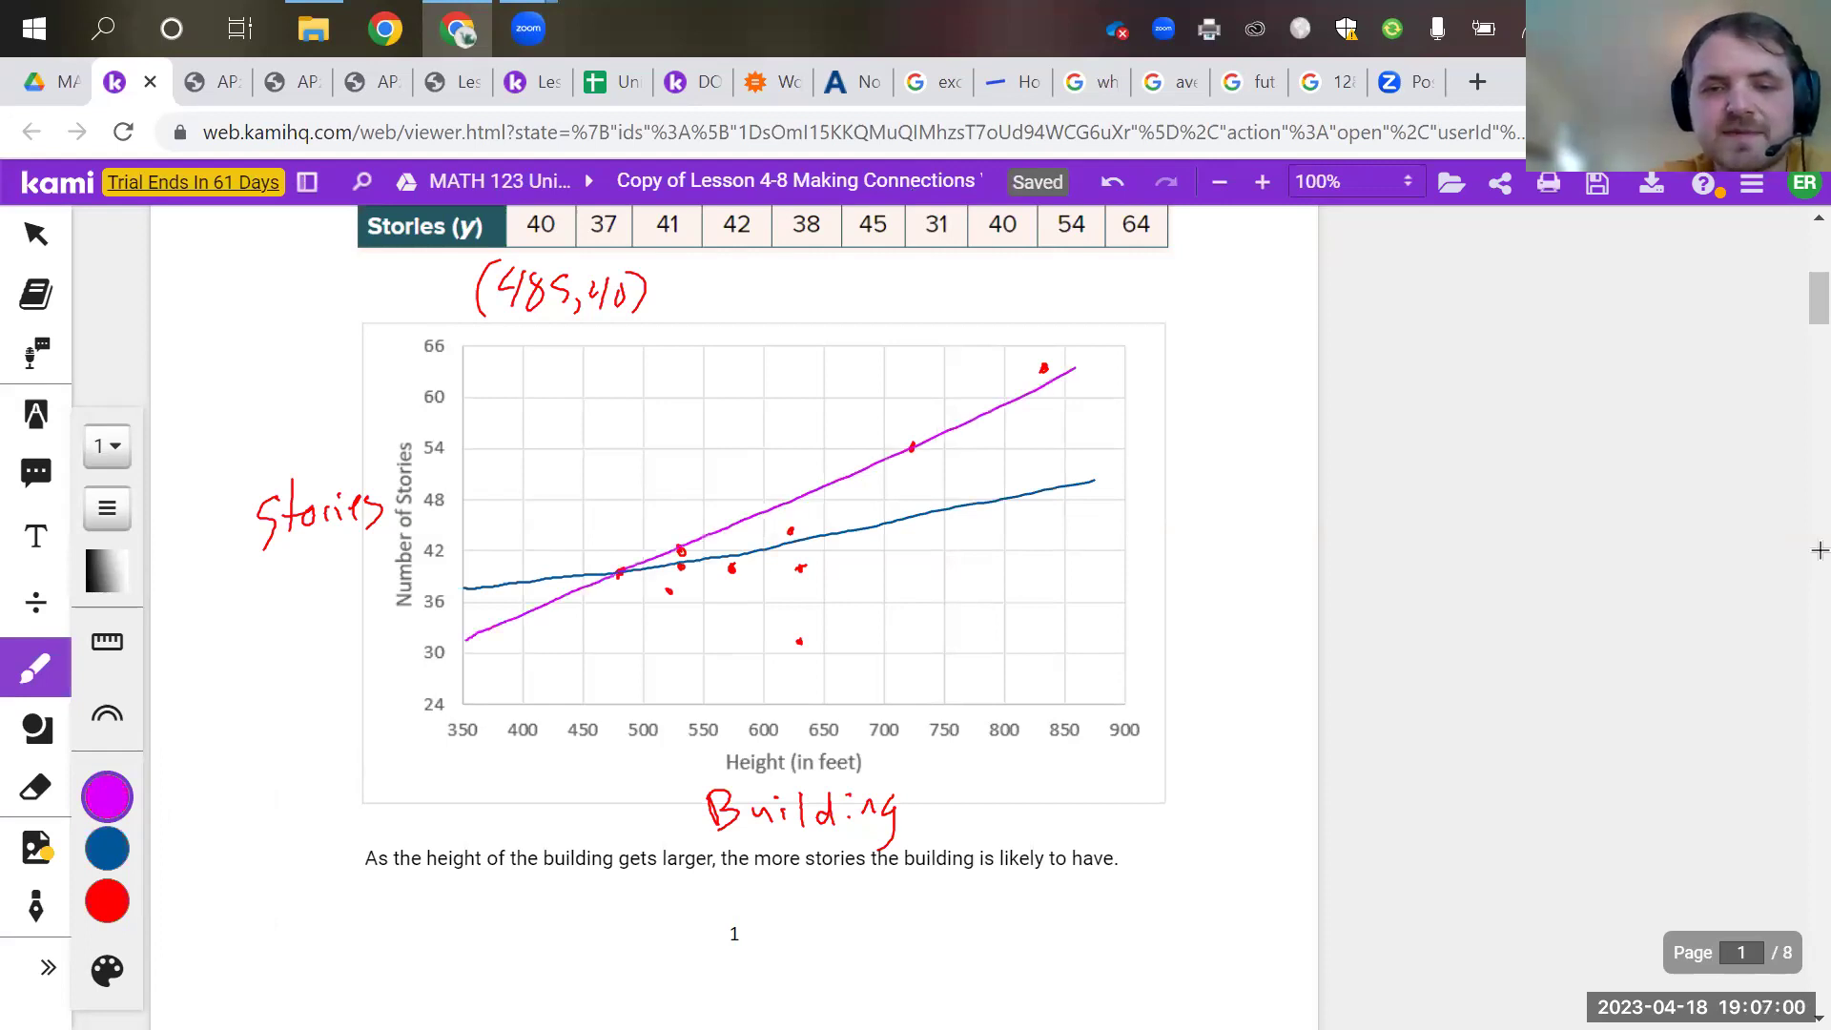
click(106, 847)
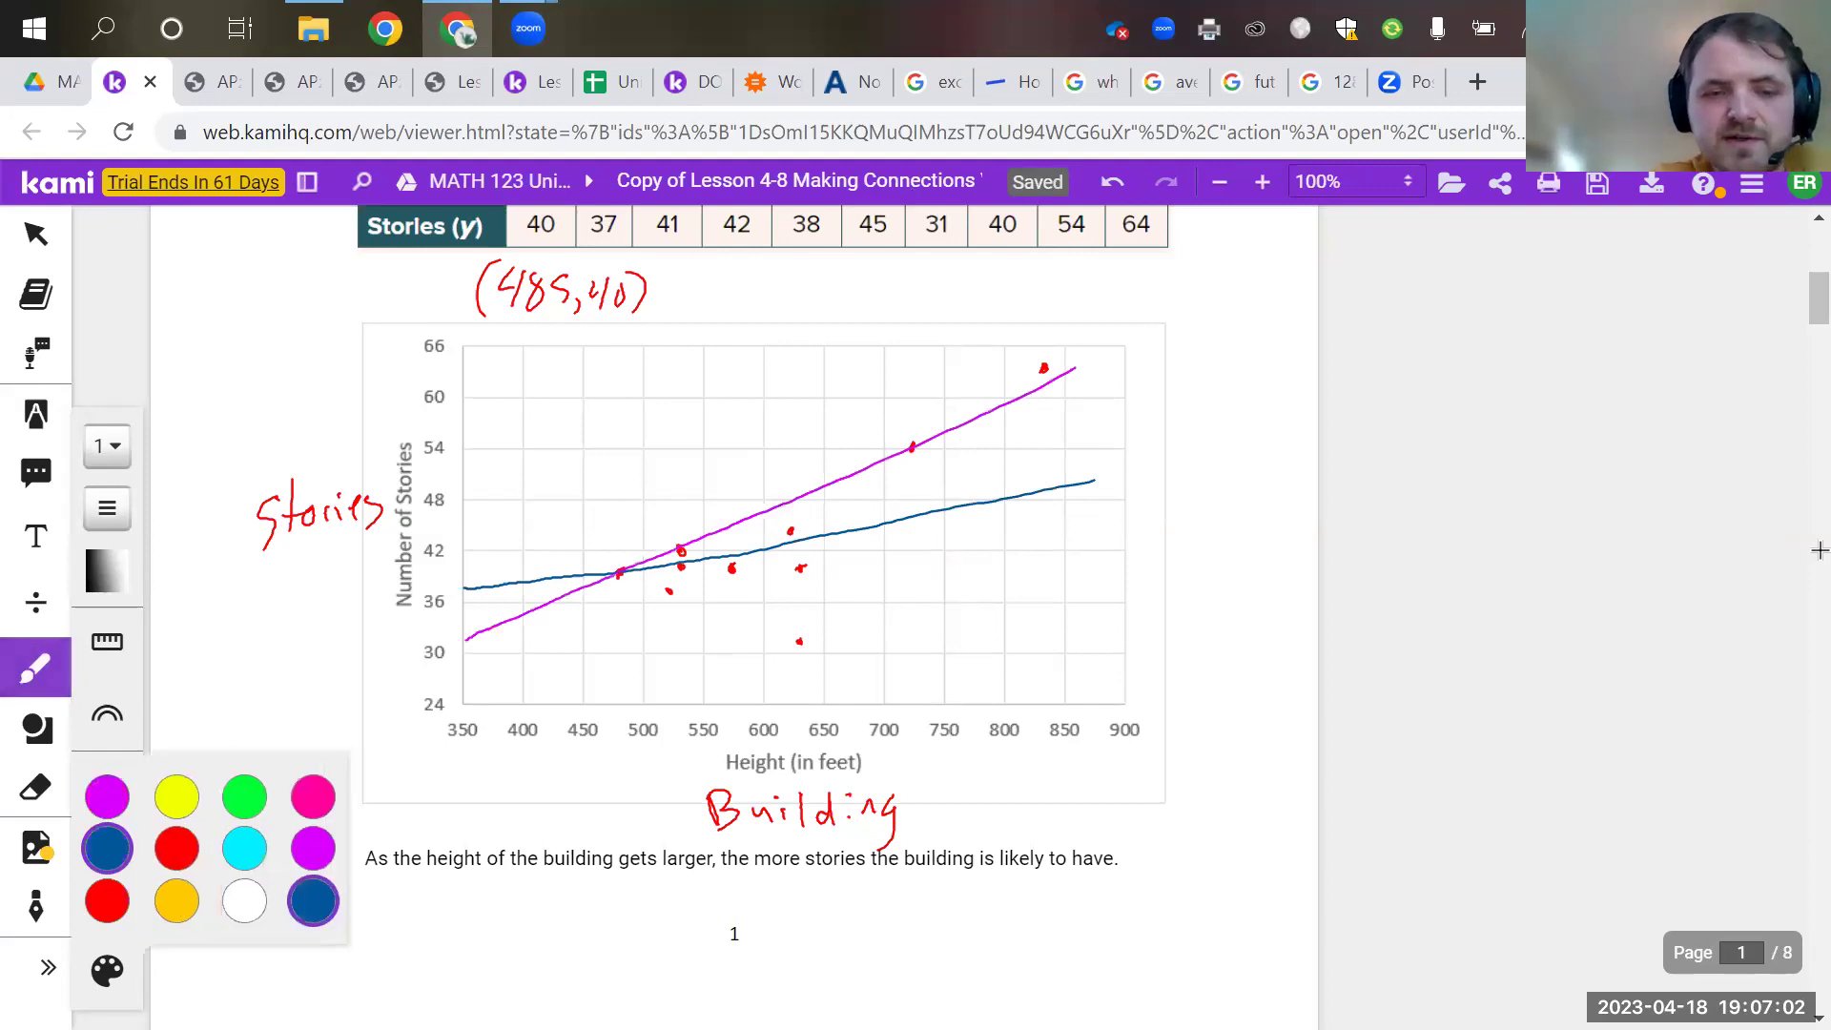
click(250, 796)
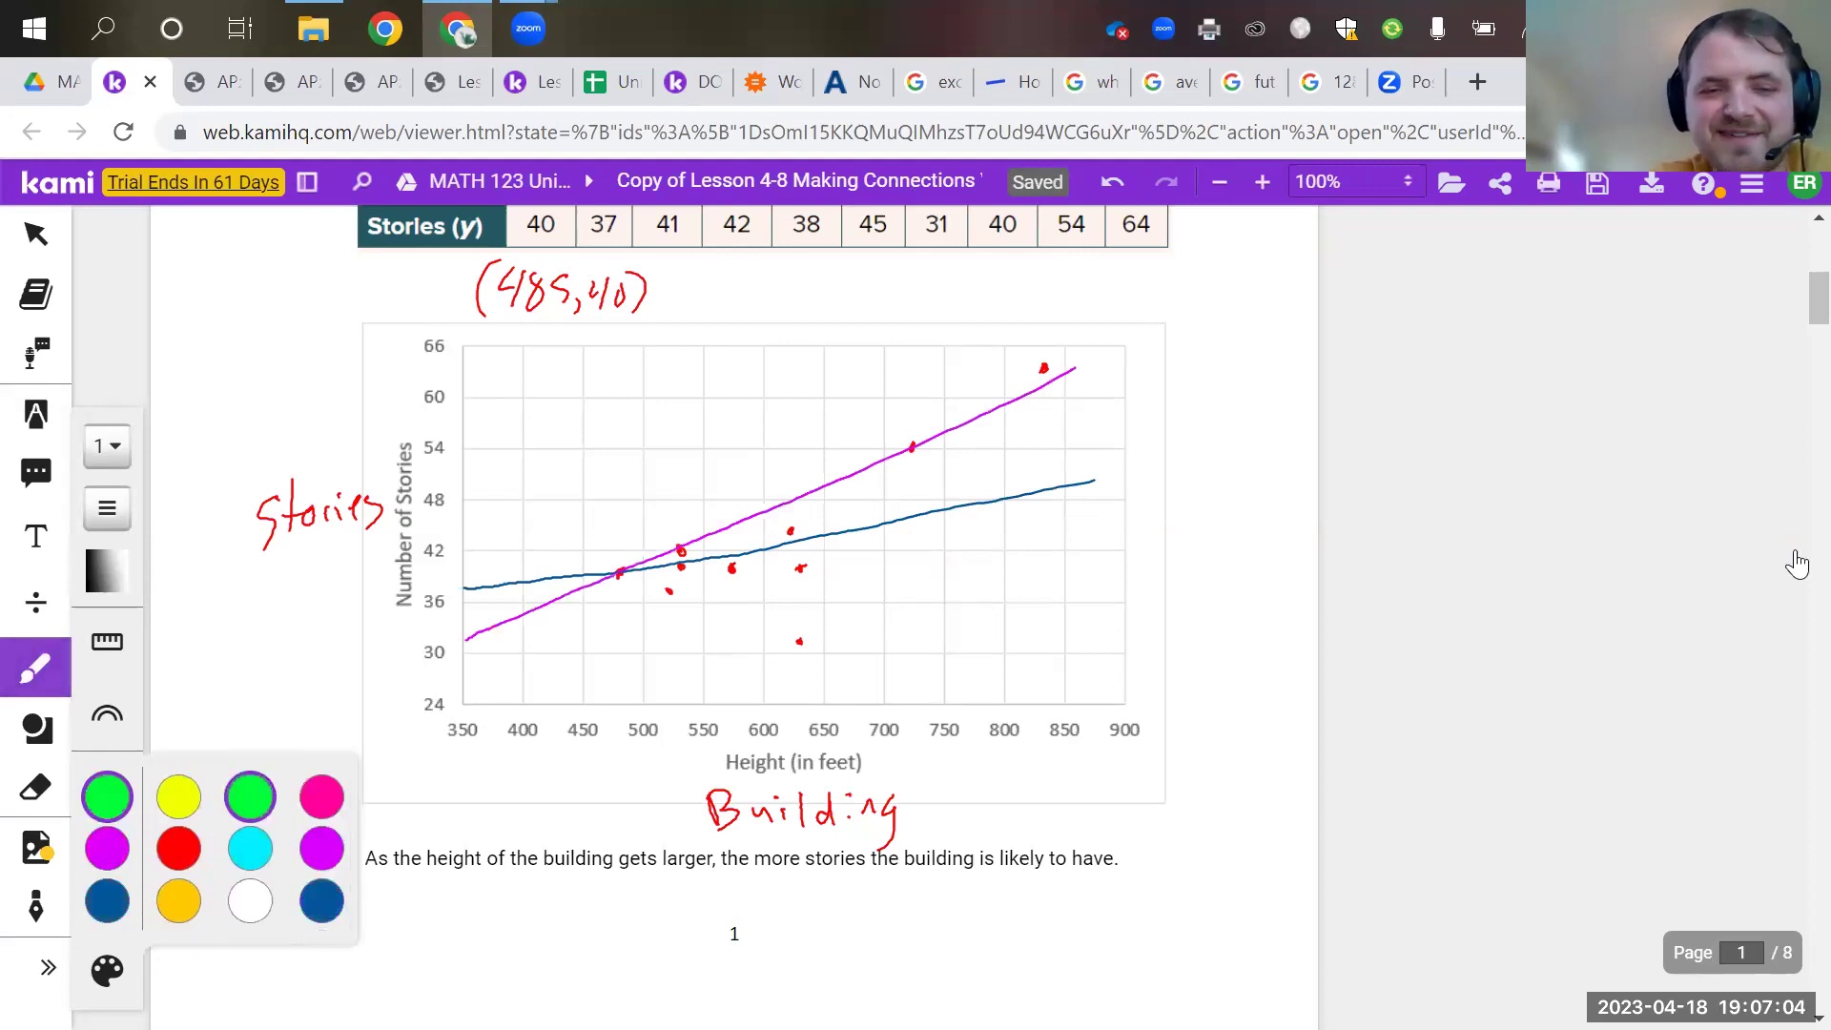
mouse_move(479, 685)
mouse_down()
mouse_move(847, 543)
mouse_move(860, 505)
mouse_move(1021, 424)
mouse_up()
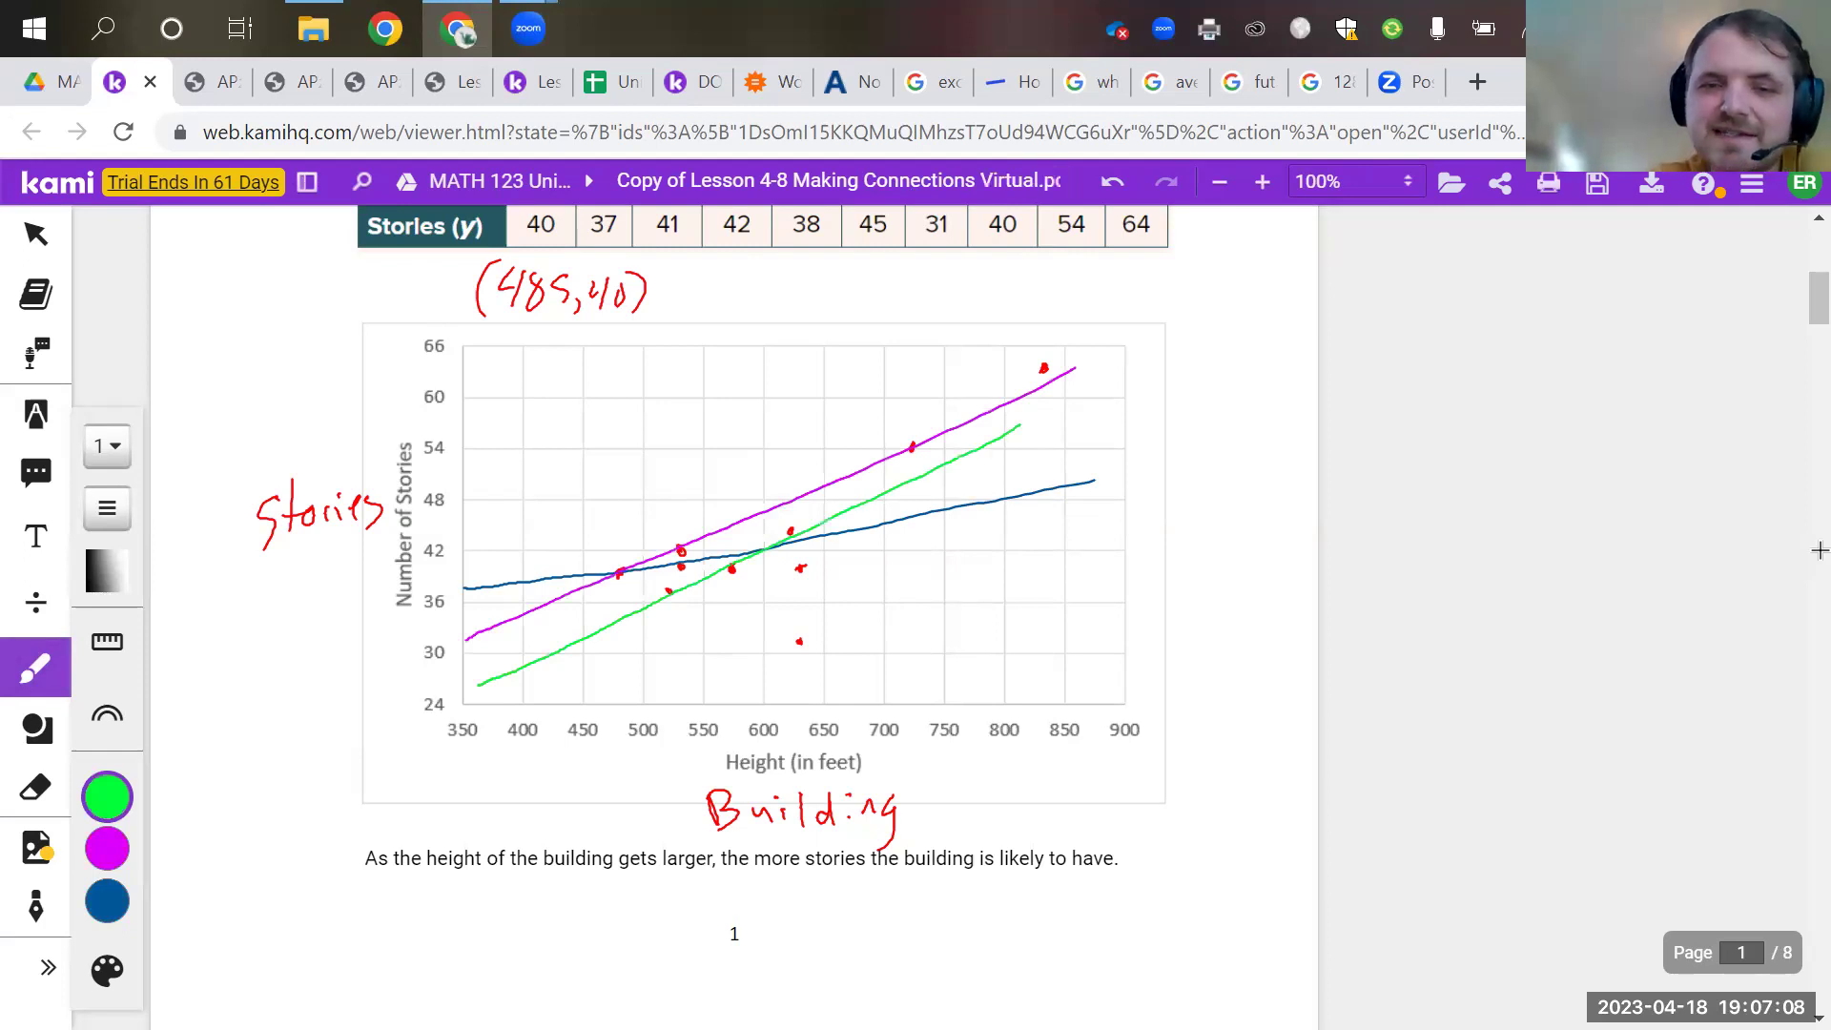
Step: Clear the blue and magenta lines with the eraser, then draw trial blue circles on the chart
key(s)
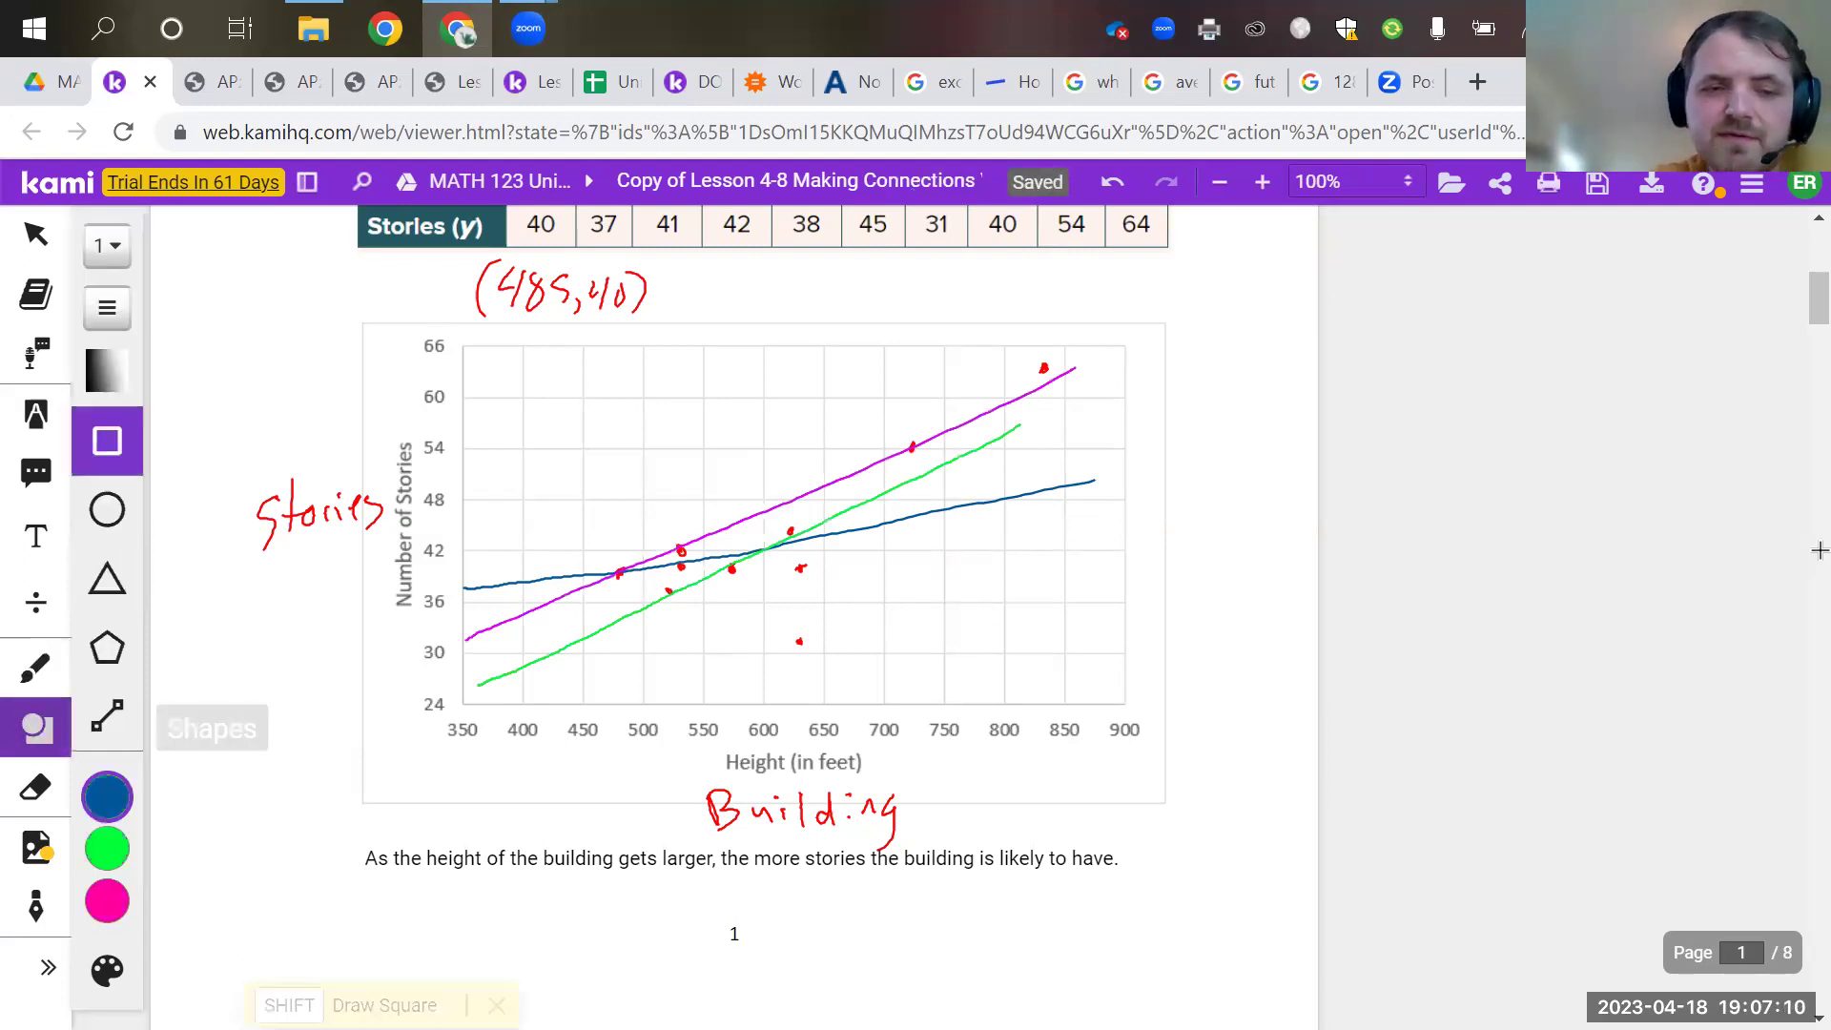
key(e)
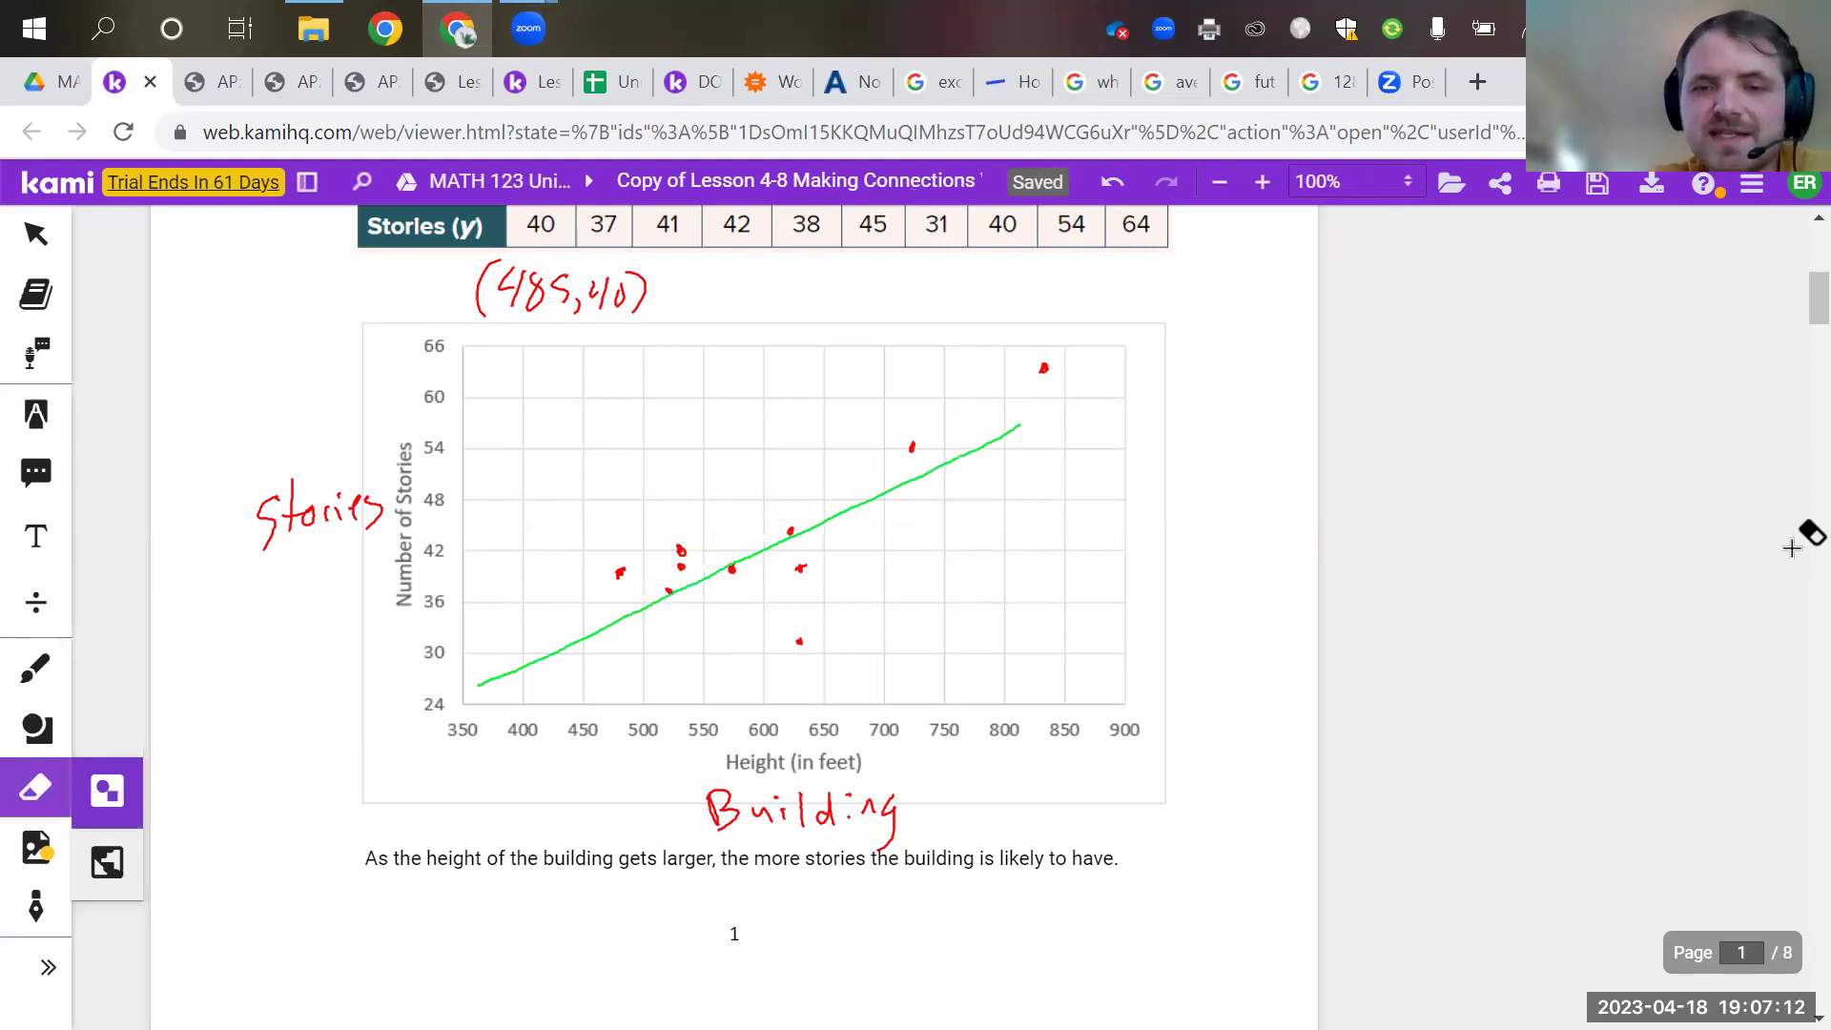
key(d)
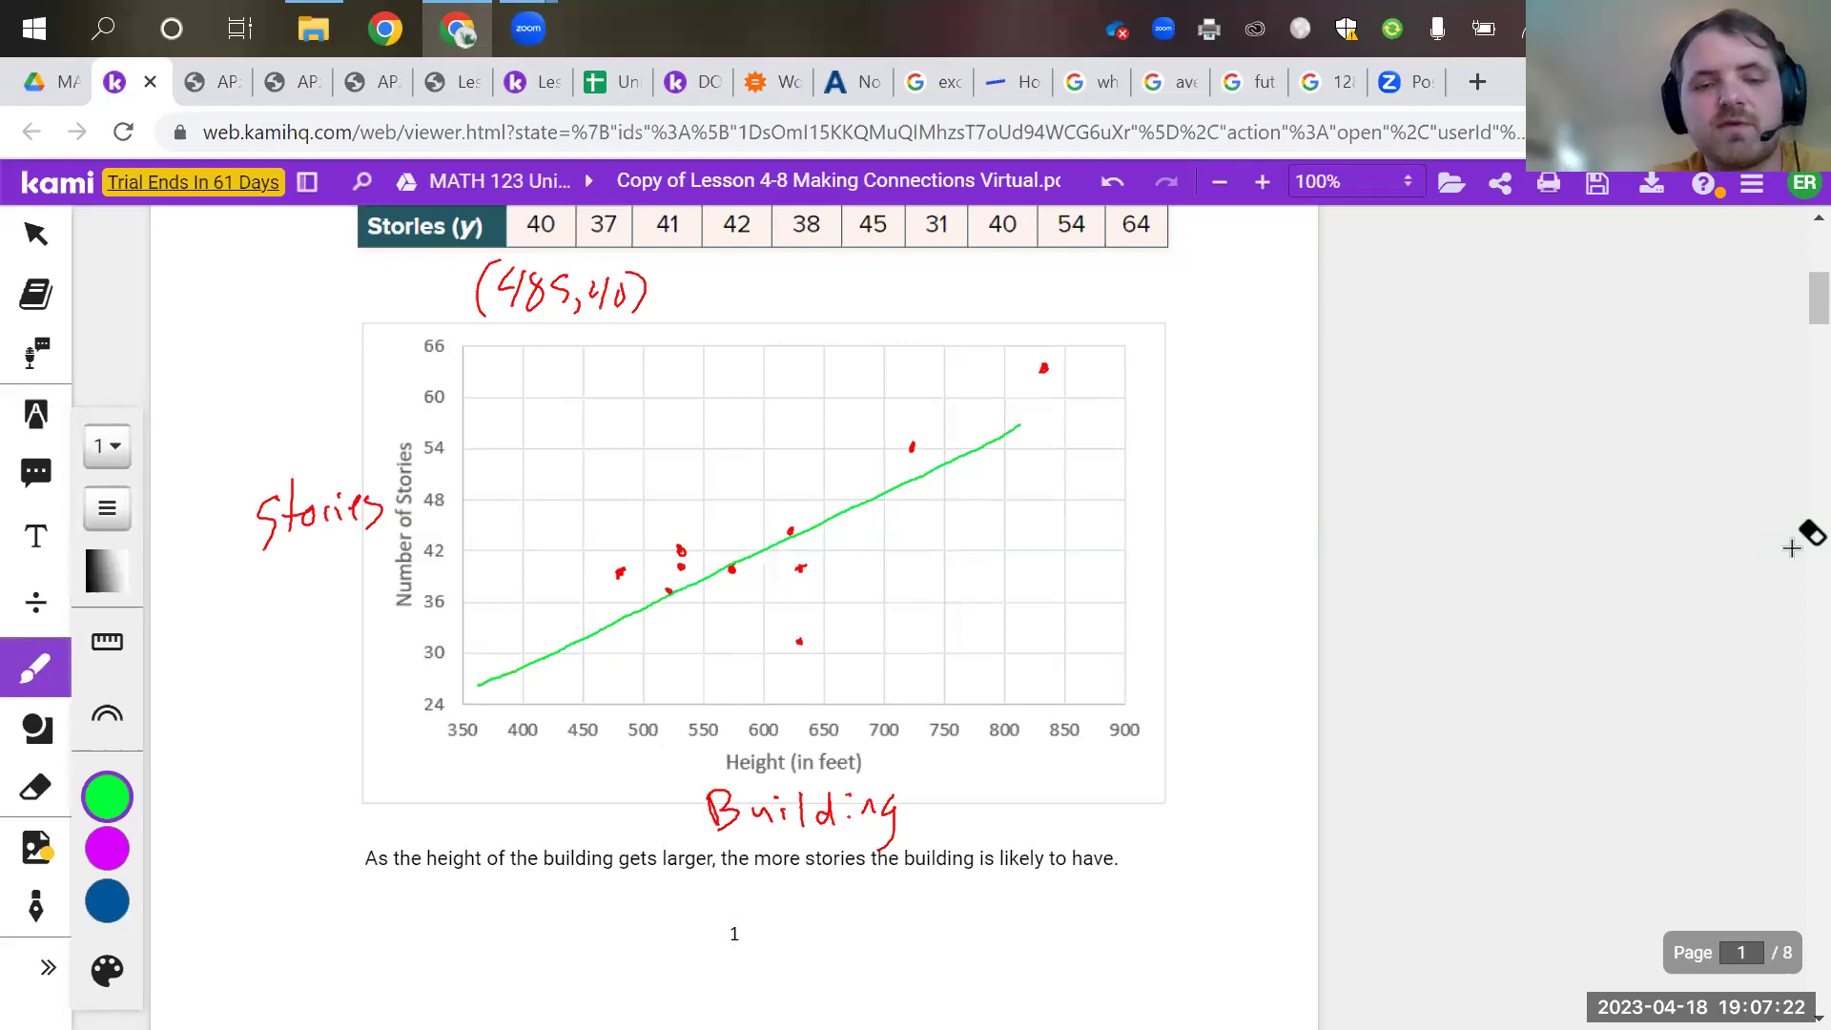
click(106, 901)
mouse_move(1038, 588)
mouse_down()
mouse_move(1043, 603)
mouse_move(1049, 573)
mouse_up()
drag(730, 393, 754, 399)
drag(503, 420, 507, 417)
drag(656, 652, 668, 656)
drag(870, 577, 887, 575)
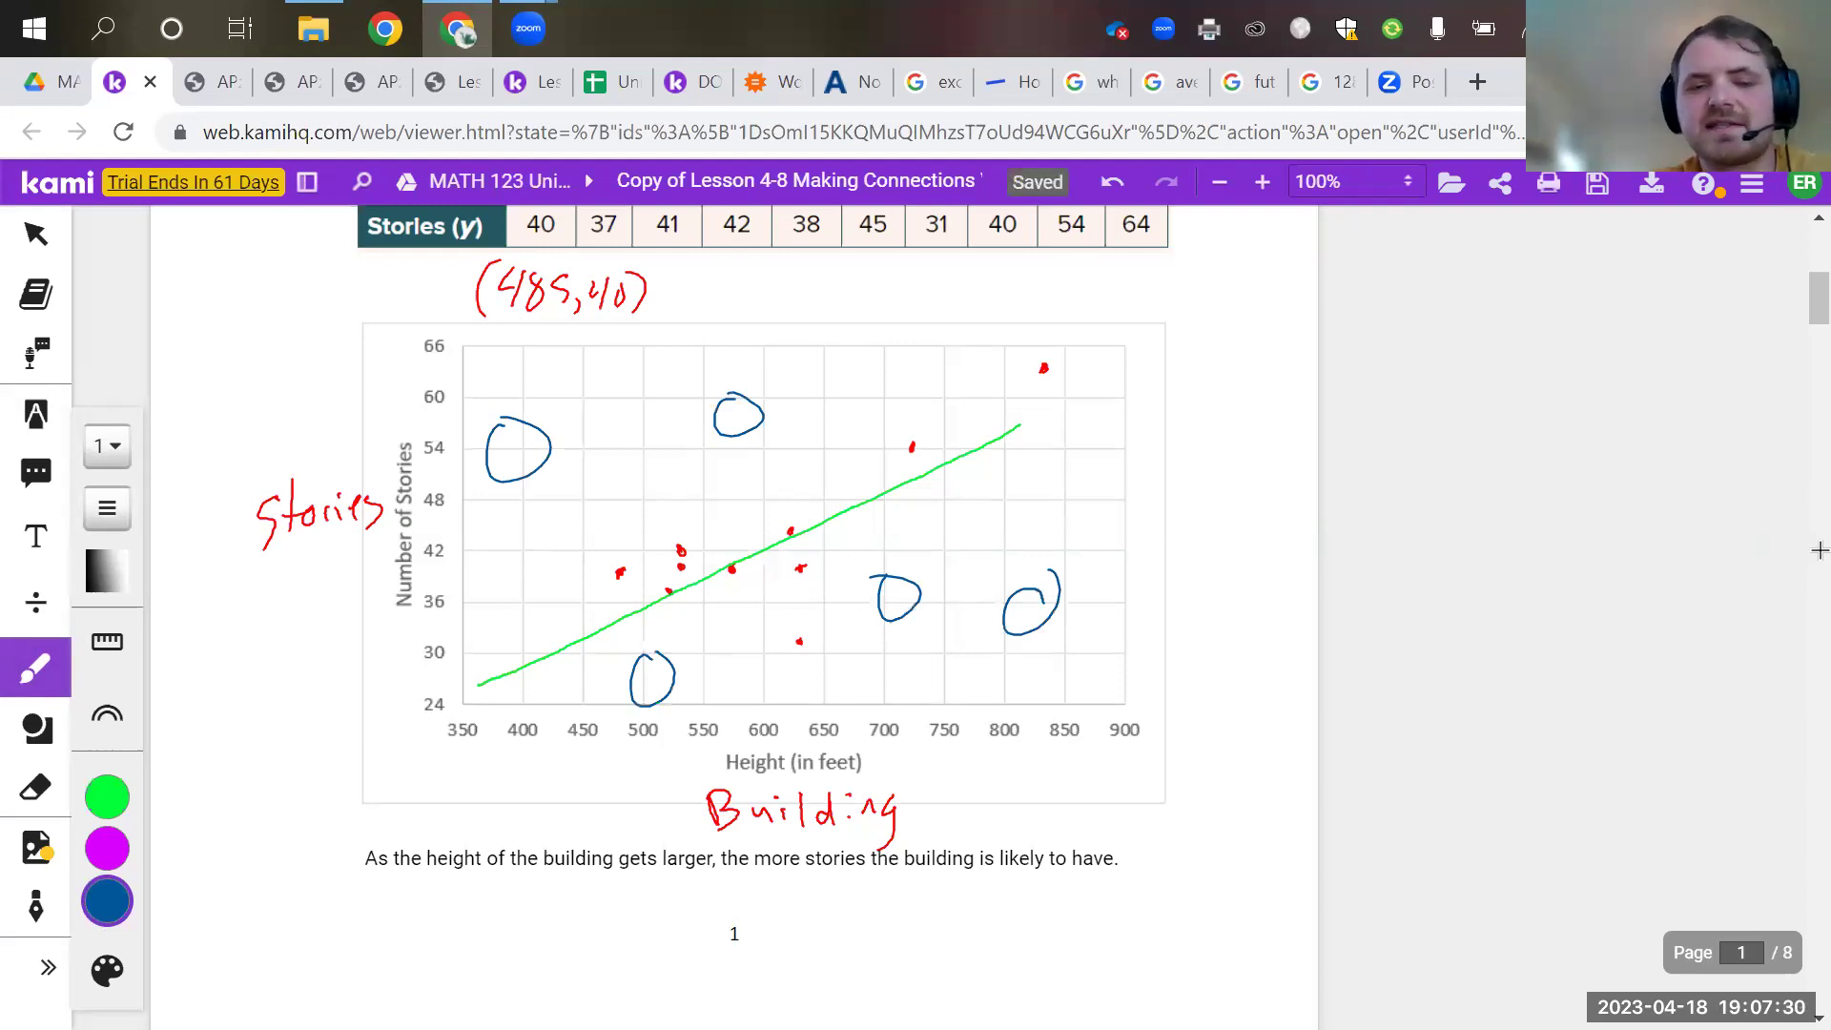
mouse_move(544, 710)
mouse_down()
mouse_move(440, 711)
mouse_move(548, 750)
mouse_up()
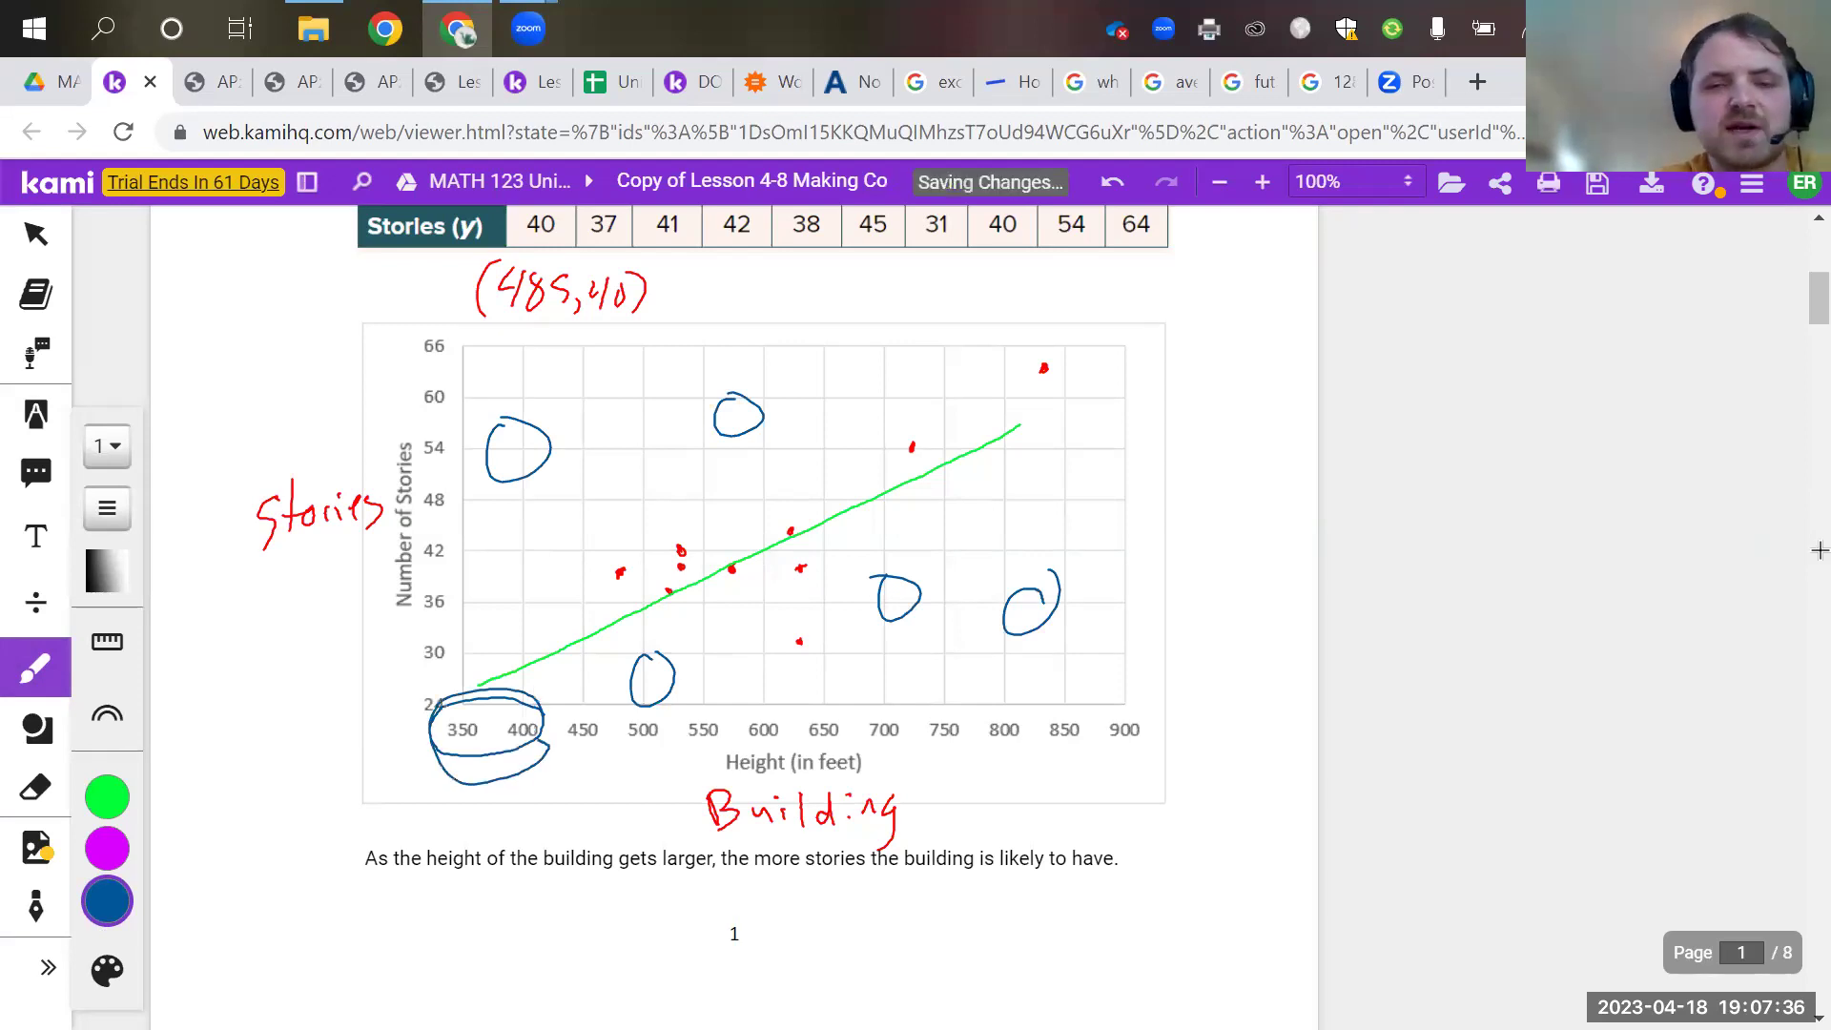
Step: Erase all six blue circles so only the green line of best fit remains
click(35, 788)
click(491, 690)
click(631, 679)
click(879, 597)
click(1005, 610)
click(739, 415)
click(517, 449)
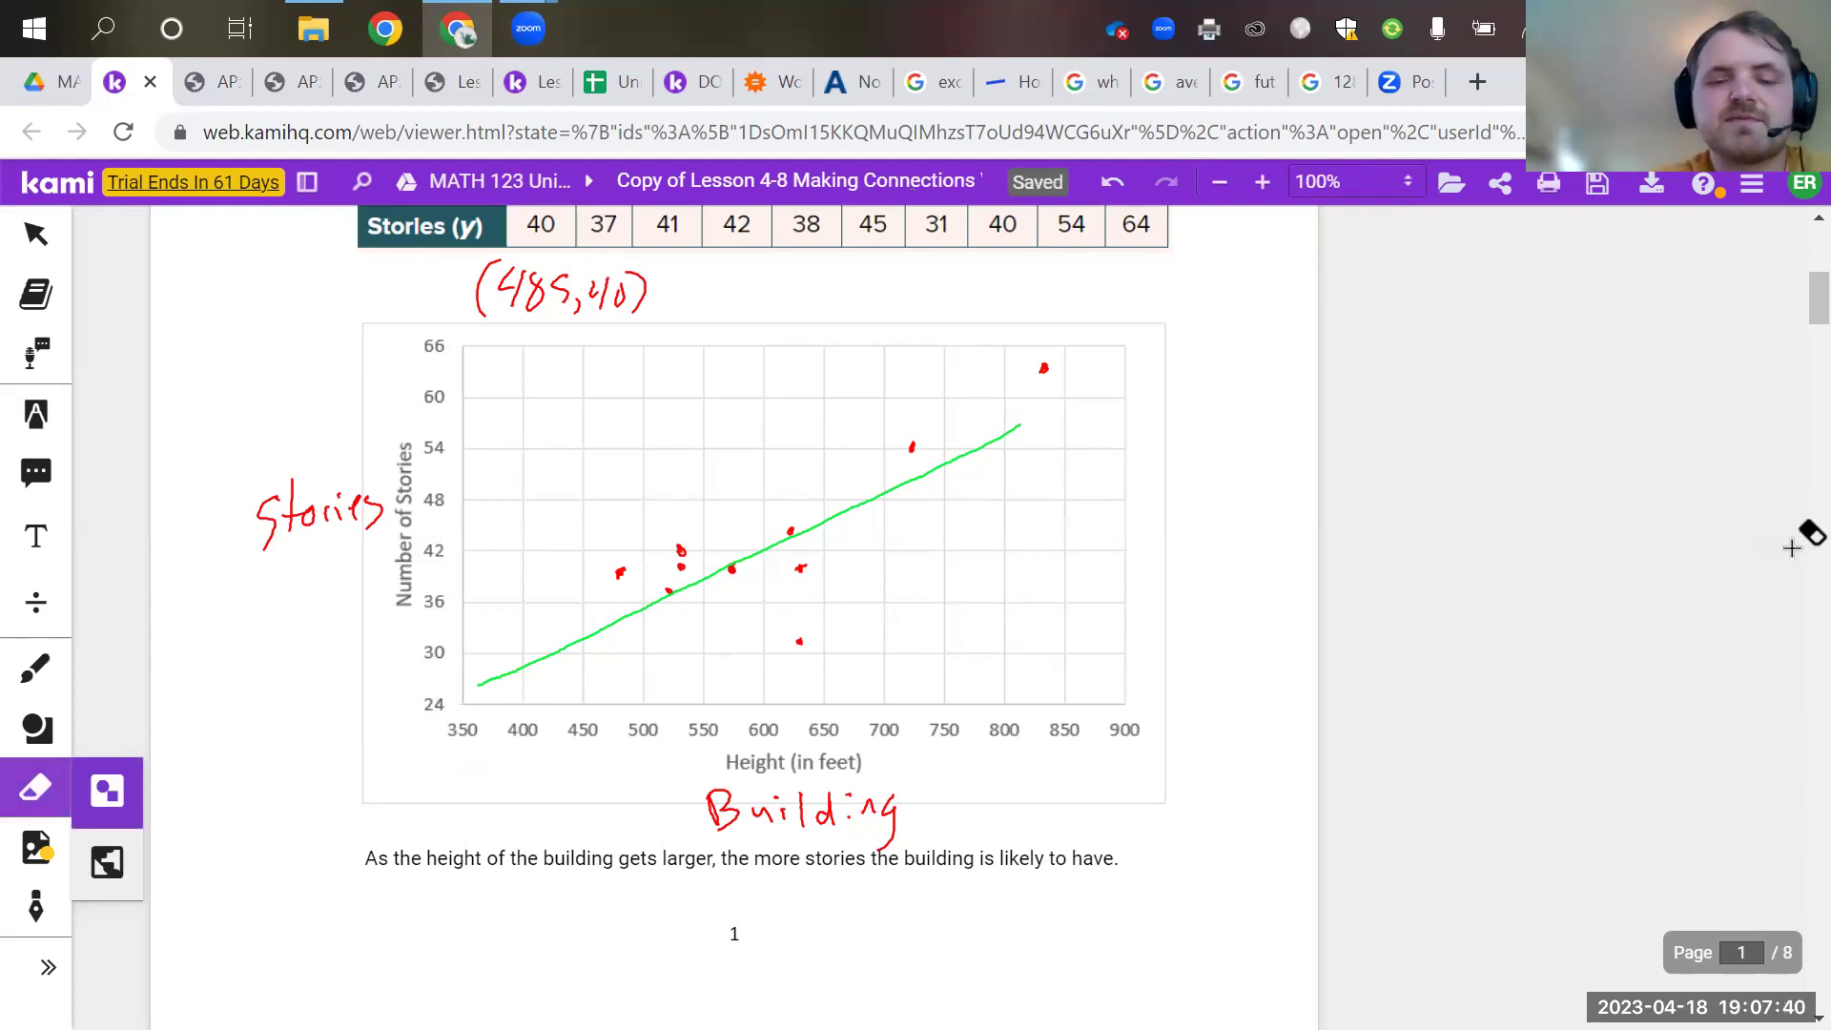
scroll(734, 534, up, 1)
scroll(1808, 550, up, 1)
scroll(1808, 551, down, 1)
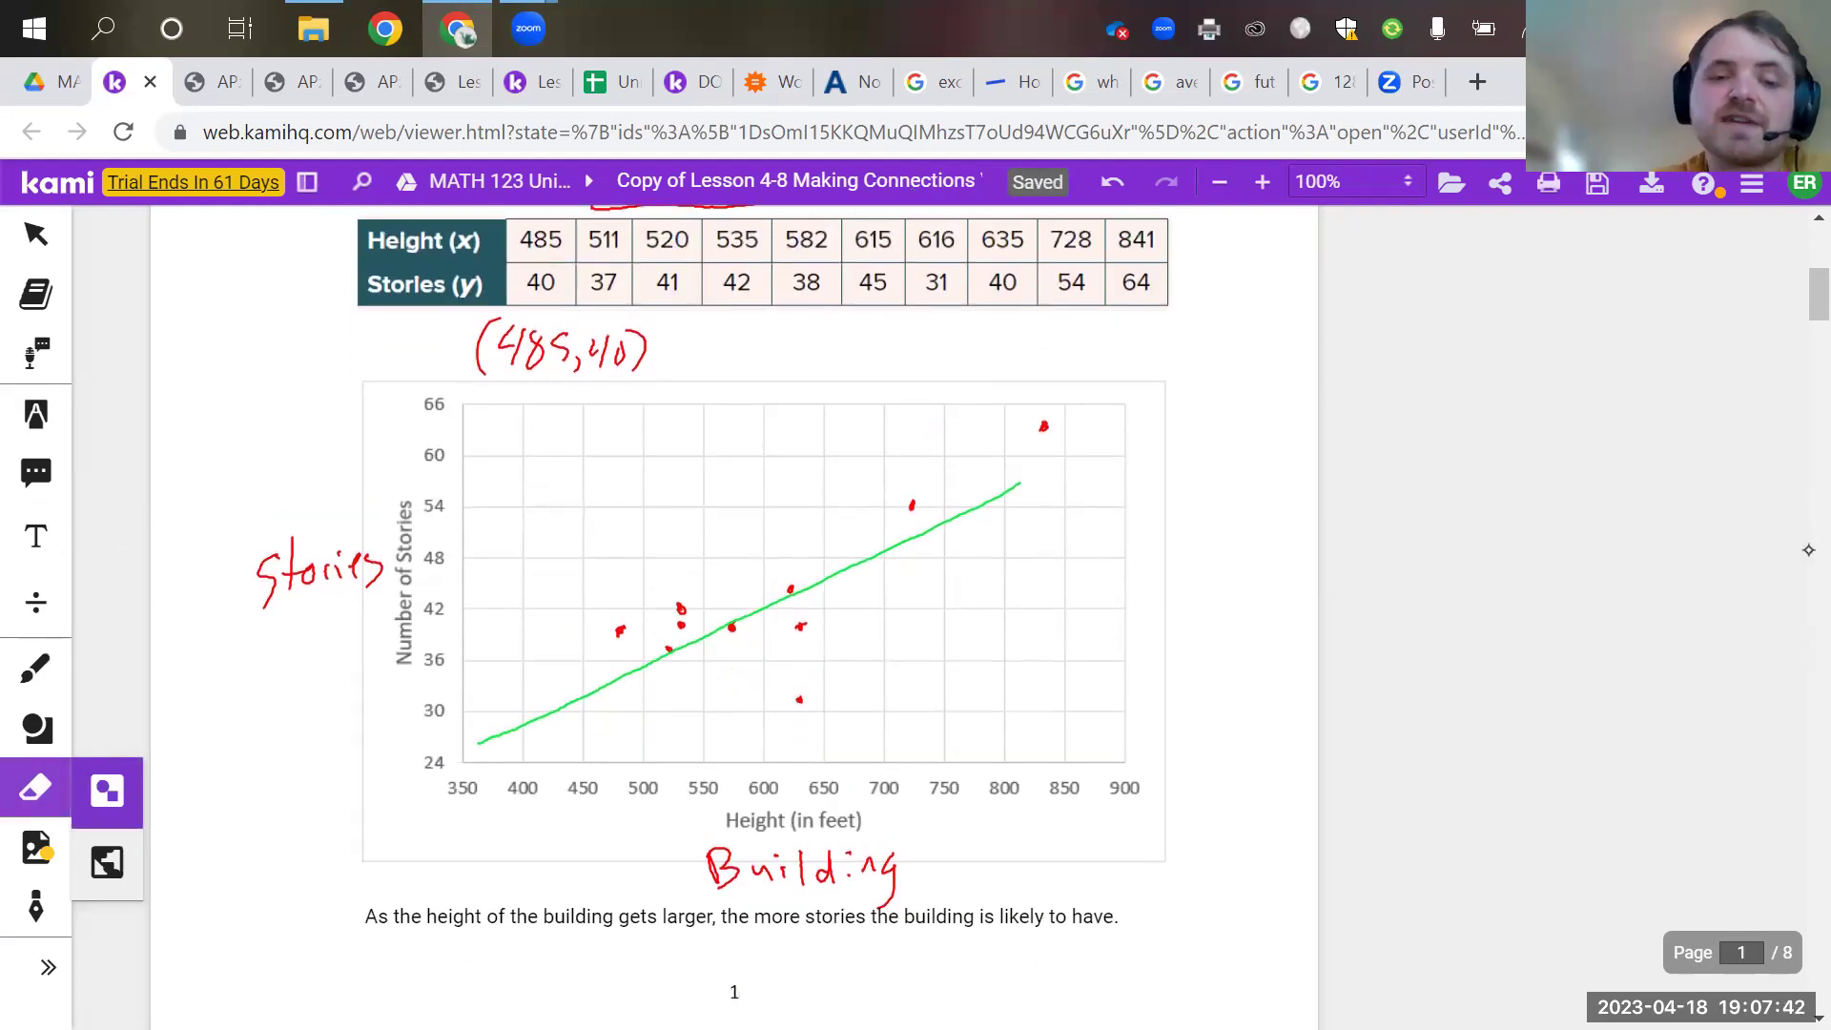